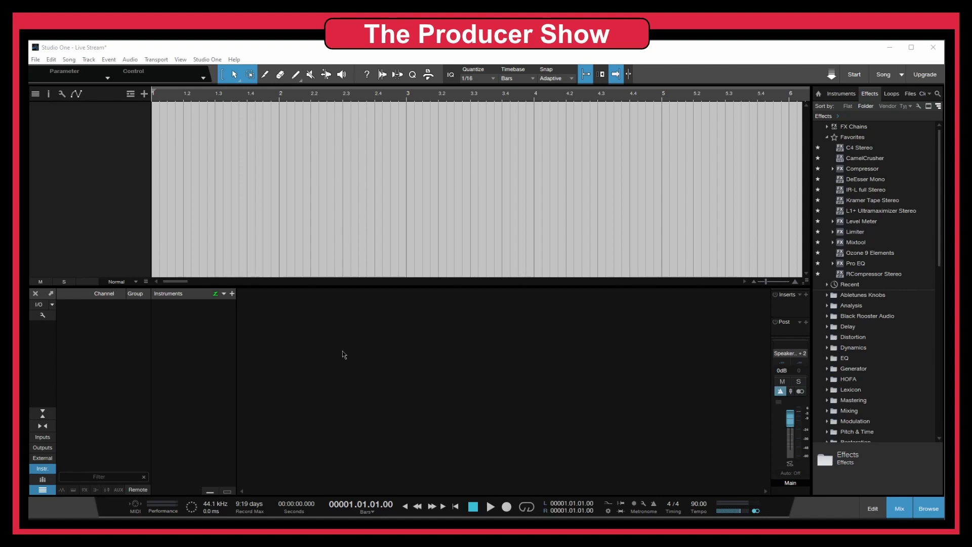
Step: Hide the console's Instruments list and add one mono audio track with Input L as input and Main as output
{"action": "left_click", "coordinate": [45, 469]}
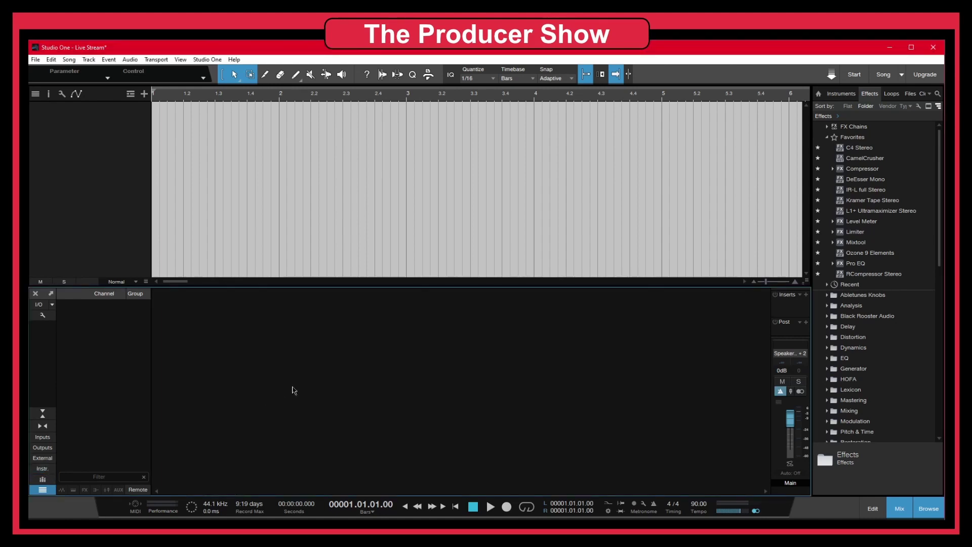
{"action": "right_click", "coordinate": [103, 144]}
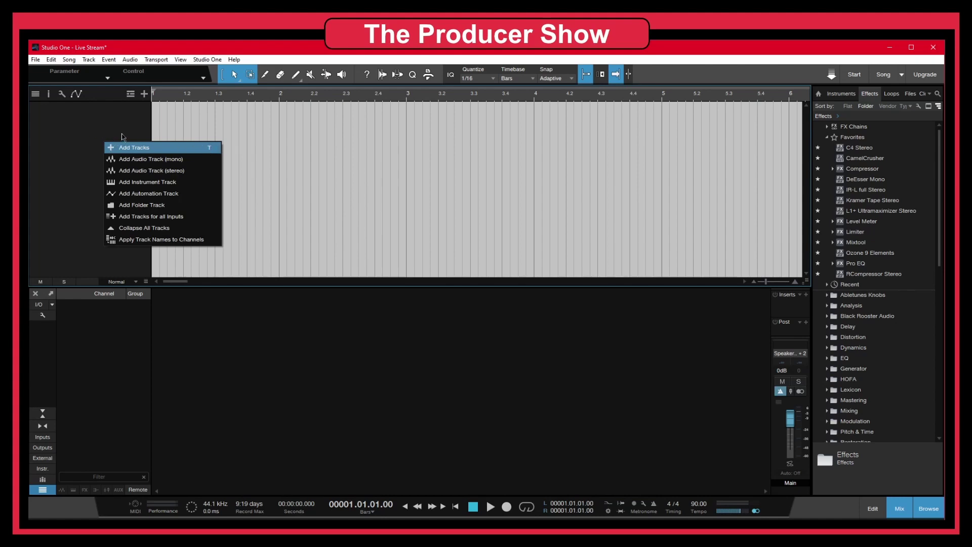
{"action": "left_click", "coordinate": [90, 124]}
{"action": "right_click", "coordinate": [165, 135]}
{"action": "left_click", "coordinate": [101, 134]}
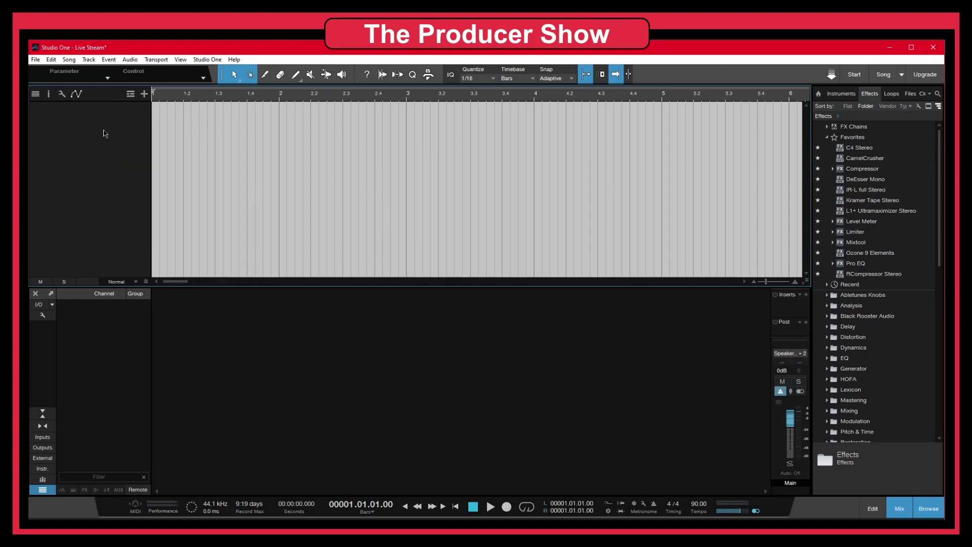
{"action": "right_click", "coordinate": [104, 131]}
{"action": "left_click", "coordinate": [137, 141]}
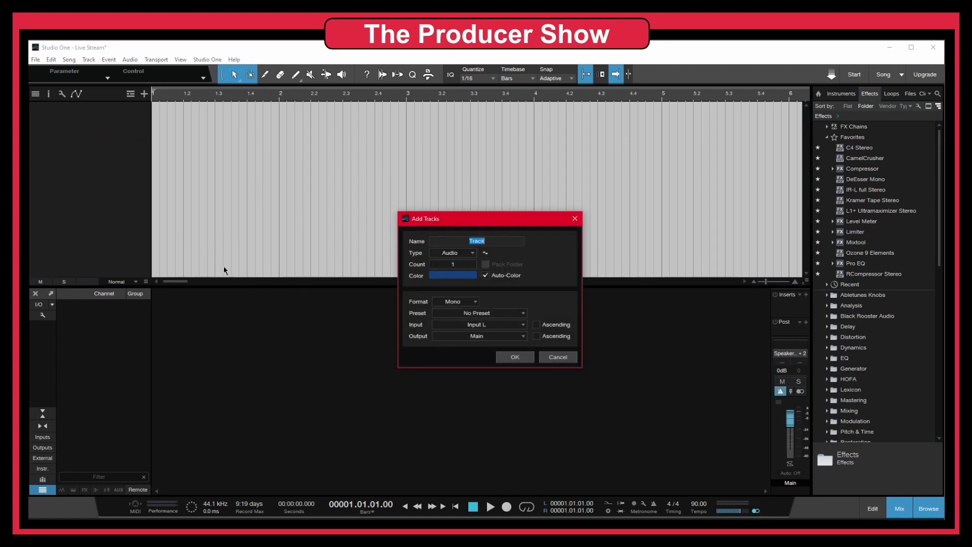
{"action": "left_click", "coordinate": [515, 357]}
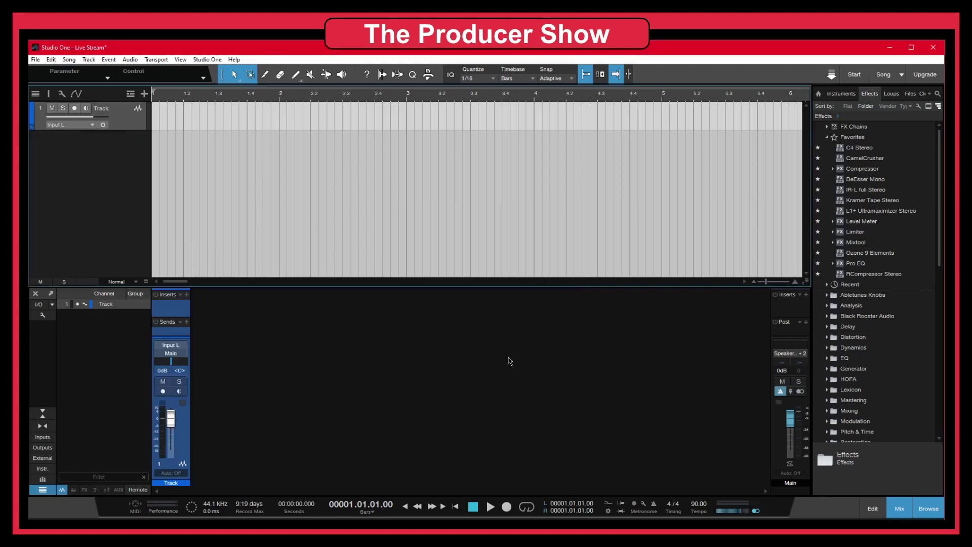
Step: Preview Crash Black.wav from the HipHop cymbal samples in the loops library
{"action": "left_click", "coordinate": [891, 93]}
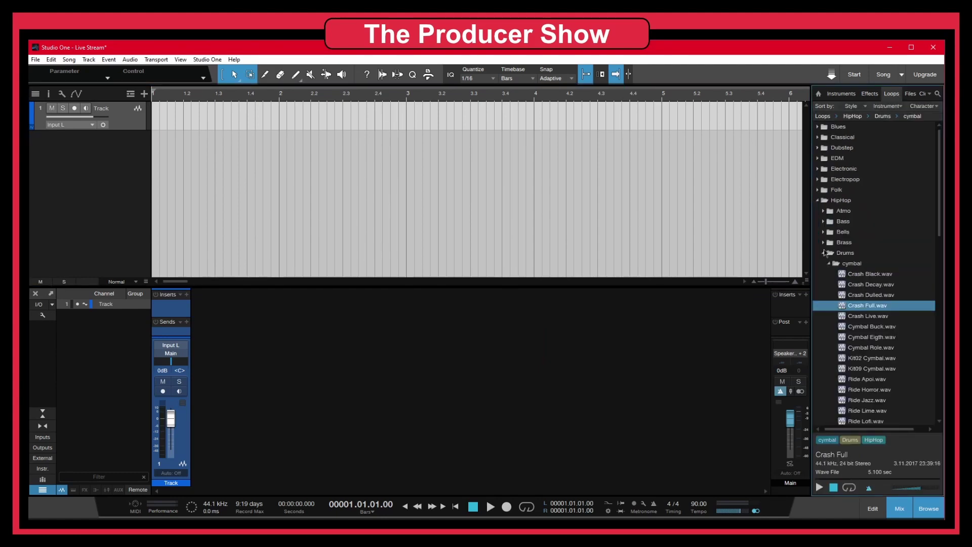
{"action": "left_click", "coordinate": [863, 274]}
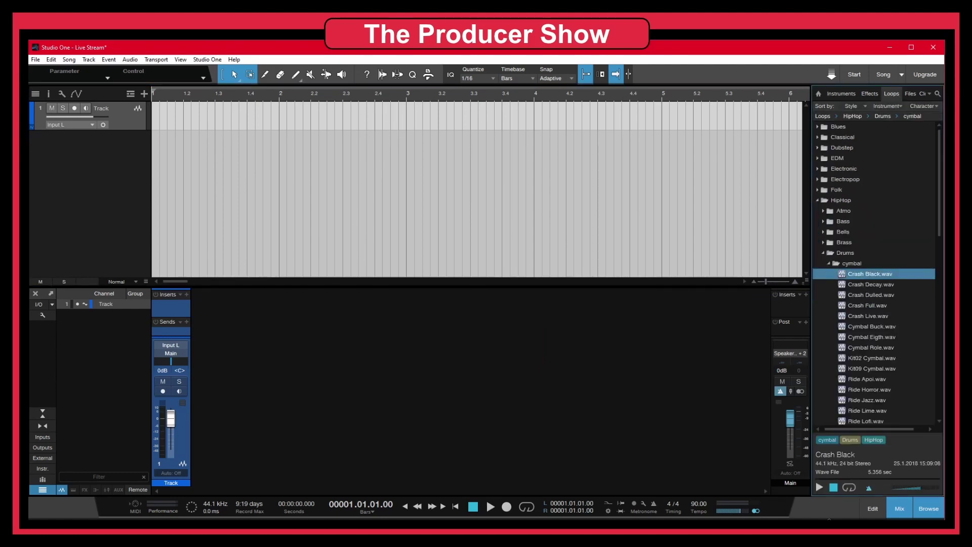
{"action": "left_click", "coordinate": [820, 488]}
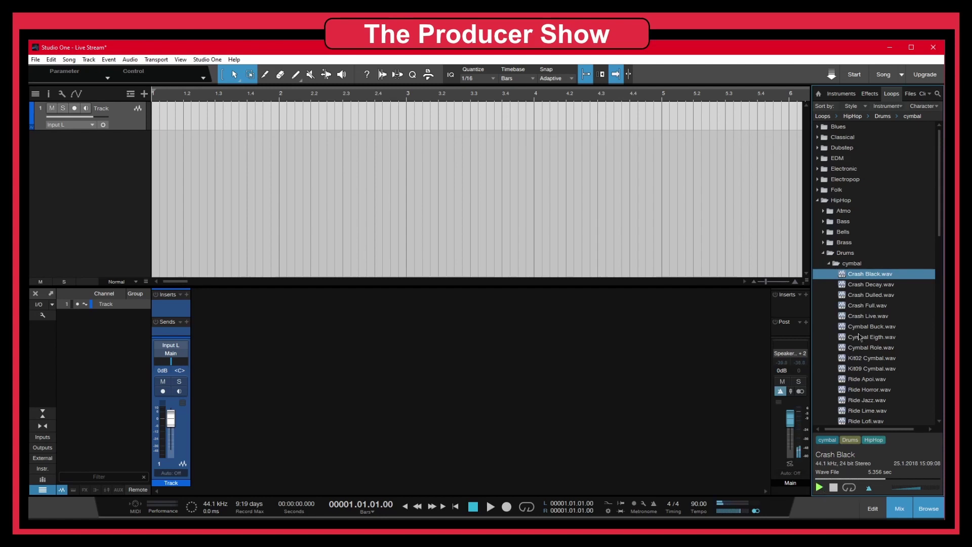
Step: Collapse the open HipHop subfolders in the loops library and expand the loop folder inside Drums
{"action": "left_click", "coordinate": [830, 264]}
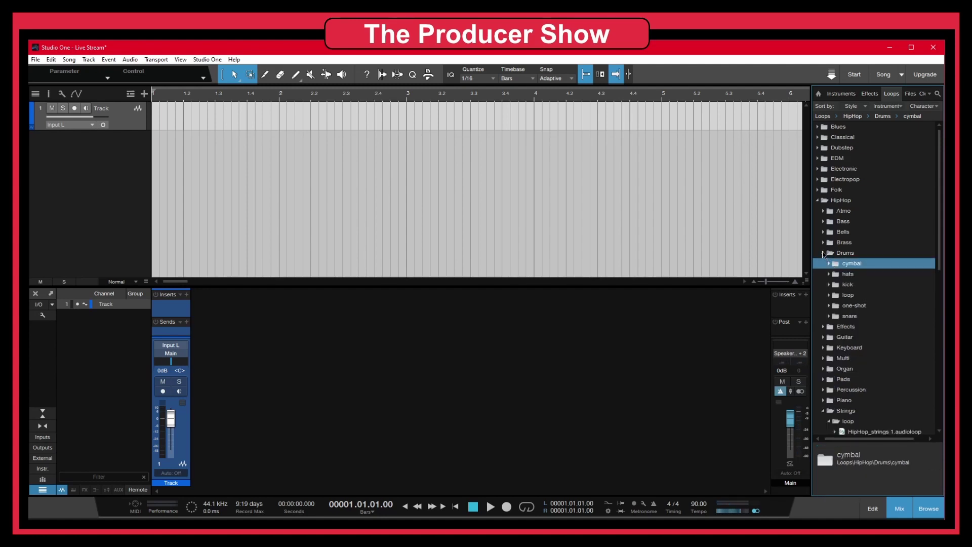
{"action": "left_click", "coordinate": [823, 253]}
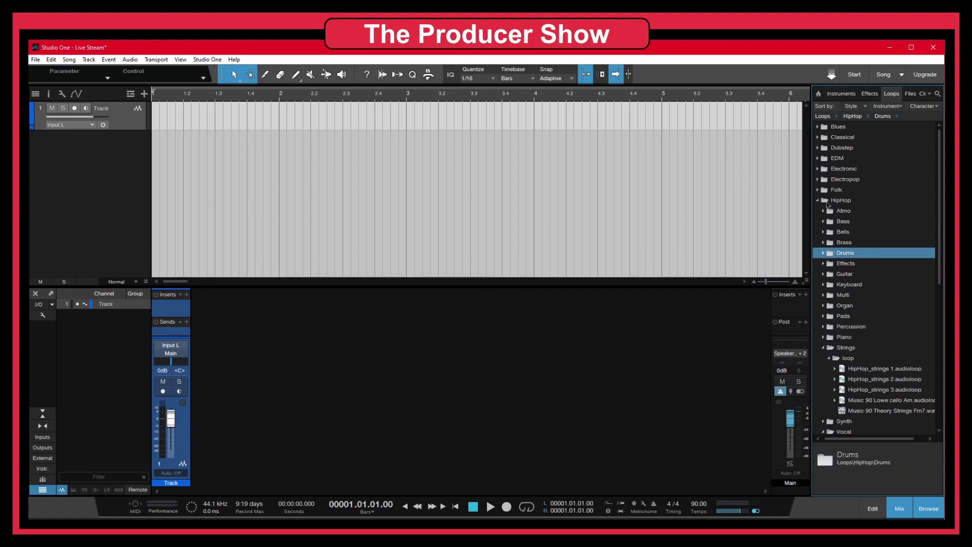
{"action": "left_click", "coordinate": [823, 348]}
{"action": "left_click", "coordinate": [824, 369]}
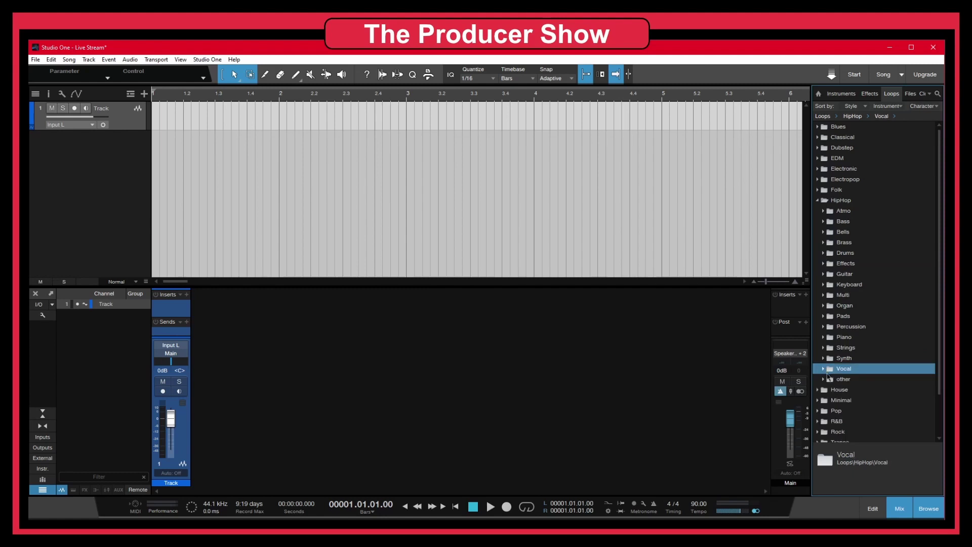
{"action": "left_click", "coordinate": [824, 253]}
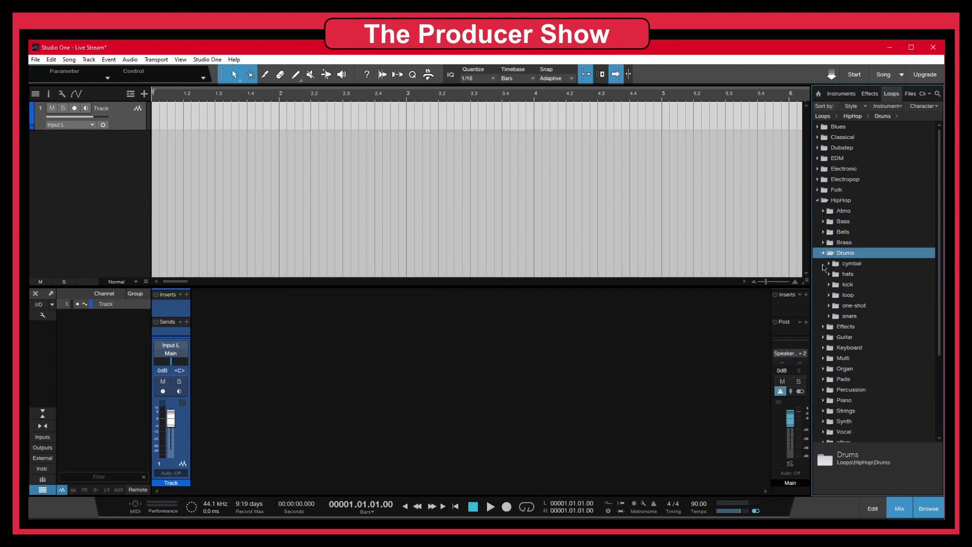
{"action": "left_click", "coordinate": [839, 297]}
{"action": "scroll", "coordinate": [834, 299], "scroll_direction": "down", "scroll_amount": 2}
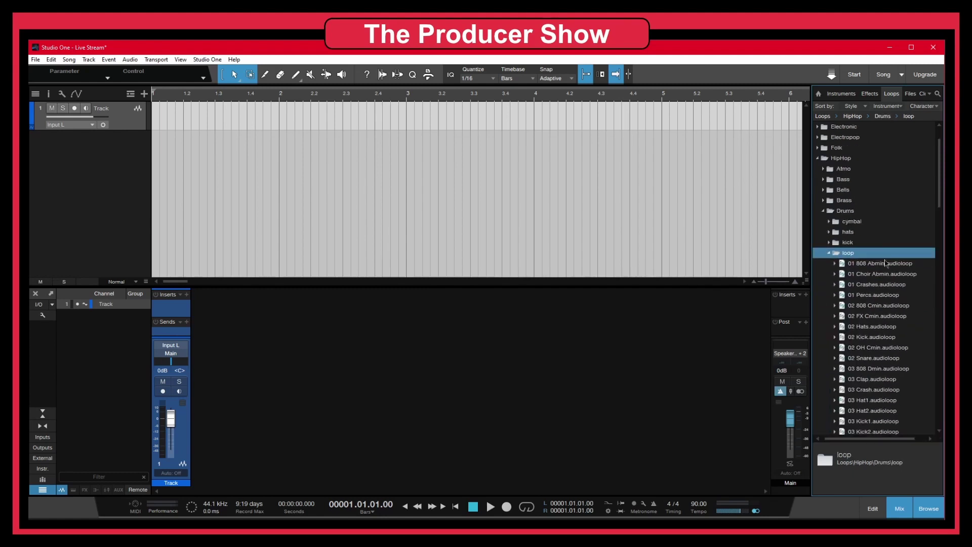
Step: Audition HipHop drum loops from the 01 set through 04 hihat 2
{"action": "left_click", "coordinate": [886, 264]}
{"action": "left_click", "coordinate": [881, 282]}
{"action": "scroll", "coordinate": [874, 327], "scroll_direction": "down", "scroll_amount": 2}
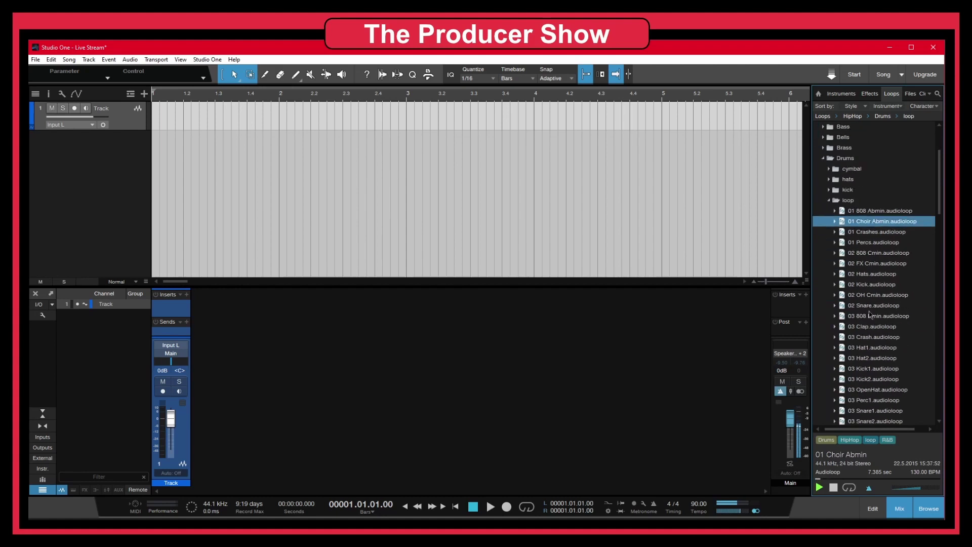
{"action": "left_click", "coordinate": [868, 296]}
{"action": "scroll", "coordinate": [874, 329], "scroll_direction": "down", "scroll_amount": 2}
{"action": "left_click", "coordinate": [863, 287]}
{"action": "scroll", "coordinate": [870, 306], "scroll_direction": "down", "scroll_amount": 3}
{"action": "left_click", "coordinate": [870, 305]}
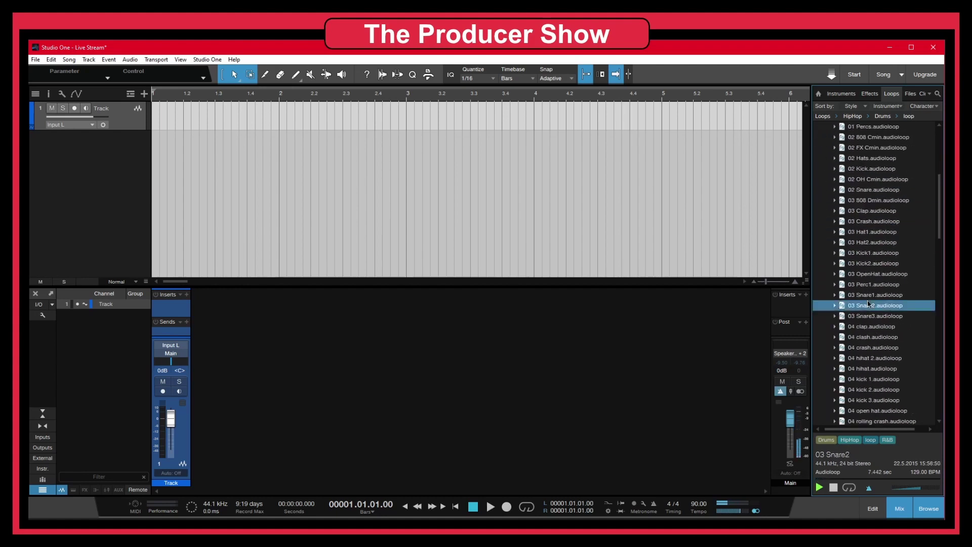
{"action": "scroll", "coordinate": [869, 310], "scroll_direction": "down", "scroll_amount": 2}
{"action": "left_click", "coordinate": [870, 306]}
{"action": "scroll", "coordinate": [869, 309], "scroll_direction": "down", "scroll_amount": 2}
{"action": "scroll", "coordinate": [870, 311], "scroll_direction": "down", "scroll_amount": 1}
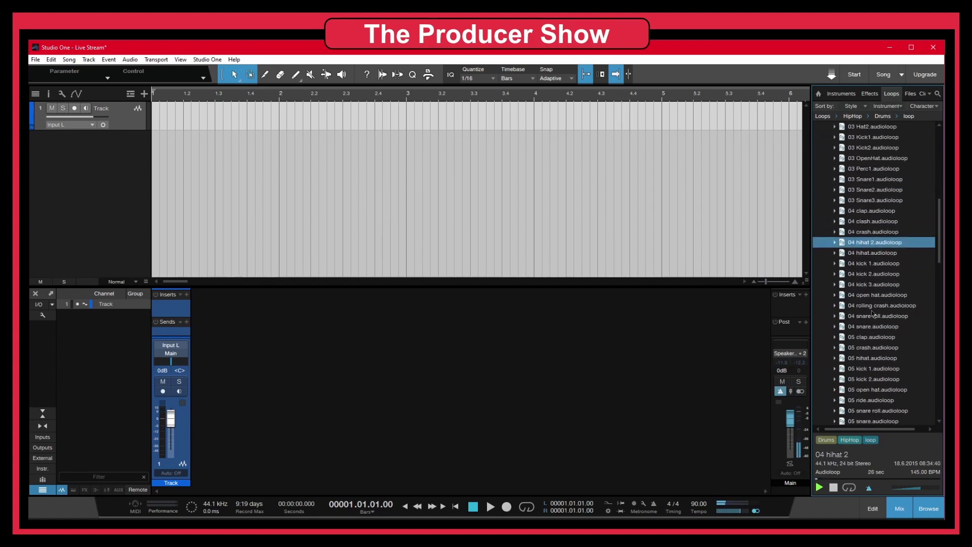
Step: Audition further HipHop drum loops through the 06 set and on to Drm 100 Cassius Prc
{"action": "left_click", "coordinate": [872, 306]}
{"action": "scroll", "coordinate": [871, 314], "scroll_direction": "down", "scroll_amount": 1}
{"action": "left_click", "coordinate": [872, 305]}
{"action": "scroll", "coordinate": [872, 331], "scroll_direction": "down", "scroll_amount": 4}
{"action": "left_click", "coordinate": [872, 326]}
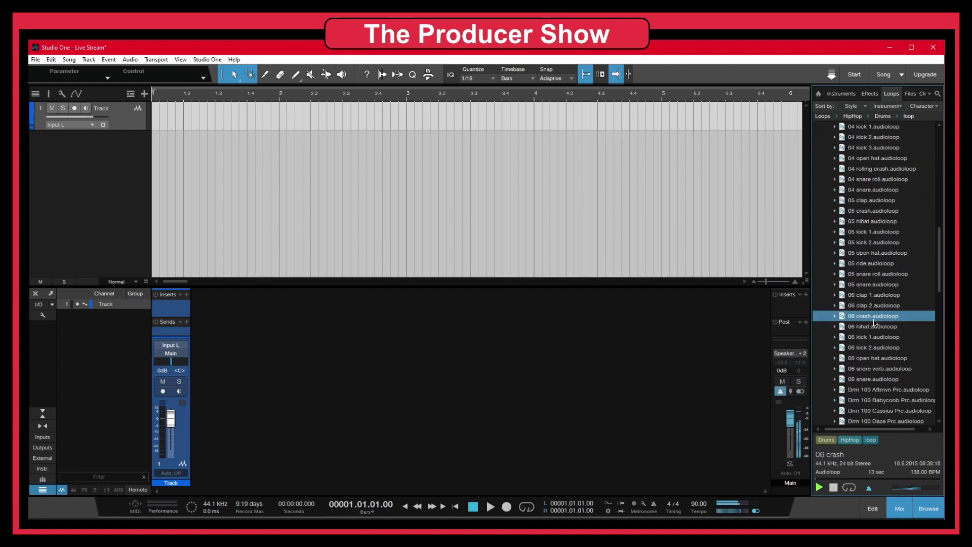
{"action": "scroll", "coordinate": [873, 329], "scroll_direction": "down", "scroll_amount": 3}
{"action": "left_click", "coordinate": [879, 337]}
{"action": "scroll", "coordinate": [879, 340], "scroll_direction": "down", "scroll_amount": 3}
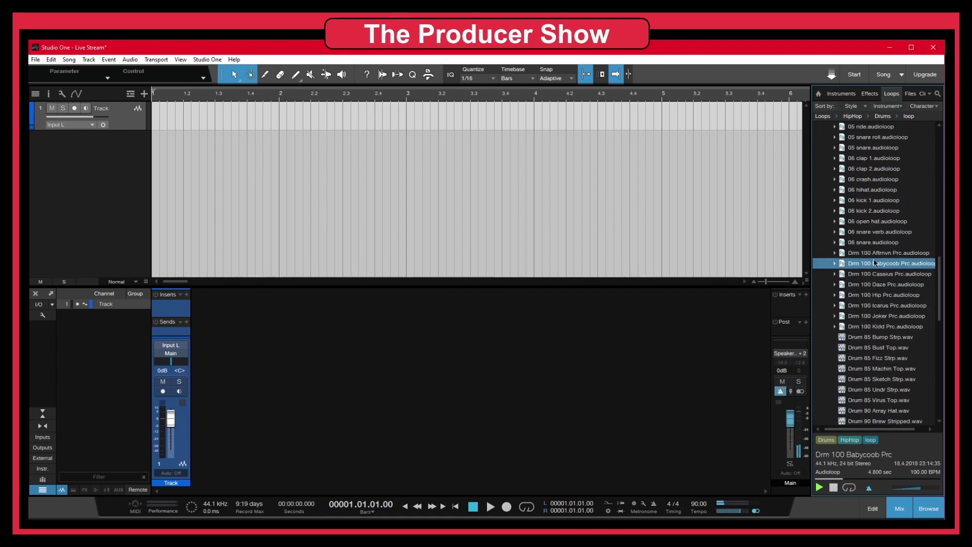
{"action": "left_click", "coordinate": [874, 276]}
{"action": "scroll", "coordinate": [877, 319], "scroll_direction": "down", "scroll_amount": 2}
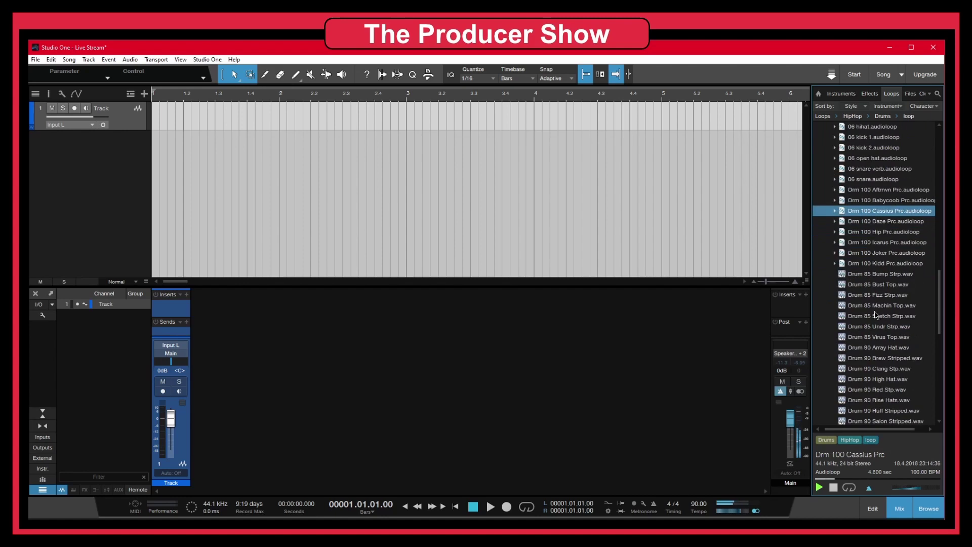
Step: Audition the Drum 85 loops and place Drum 85 Machin Top.wav on the audio track at bar 1
{"action": "left_click", "coordinate": [877, 285]}
{"action": "left_click", "coordinate": [874, 298]}
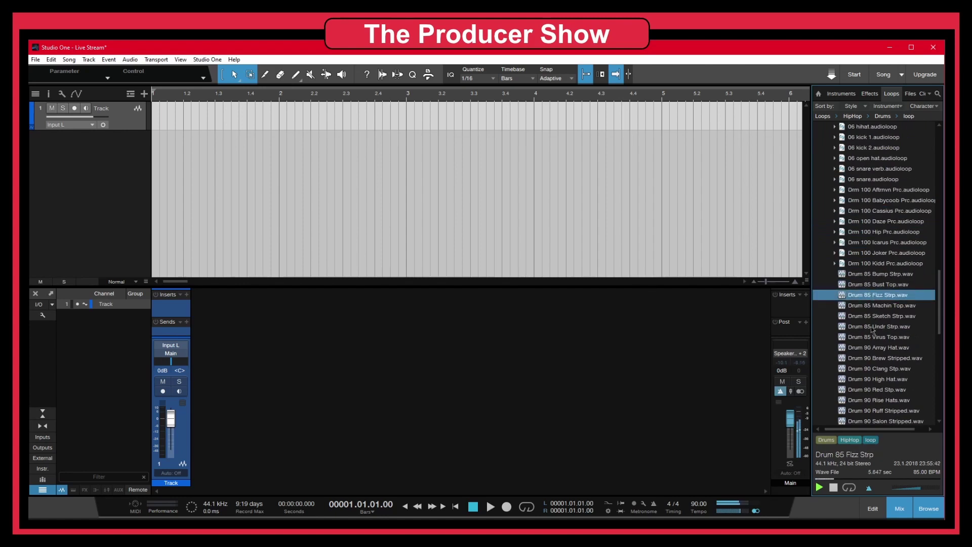
{"action": "left_click", "coordinate": [866, 306]}
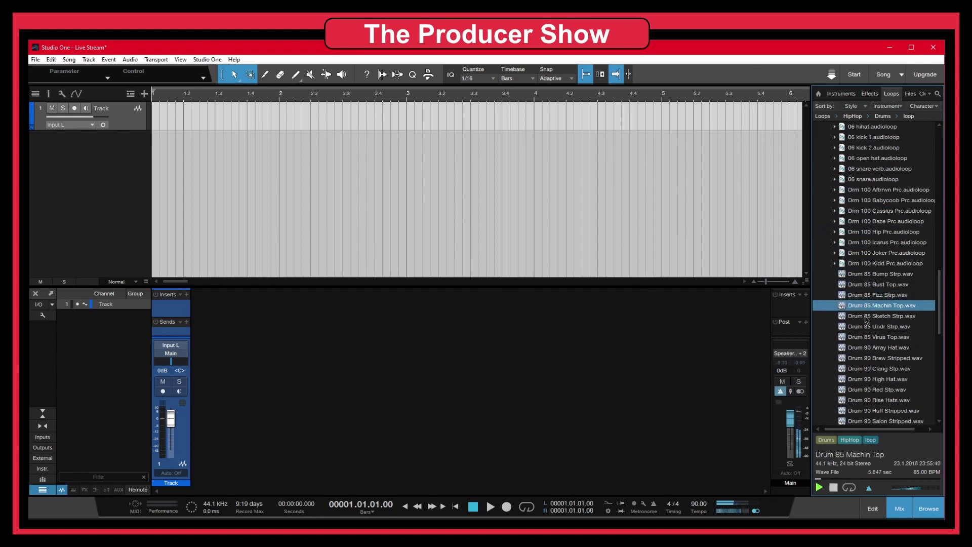
{"action": "scroll", "coordinate": [865, 316], "scroll_direction": "down", "scroll_amount": 2}
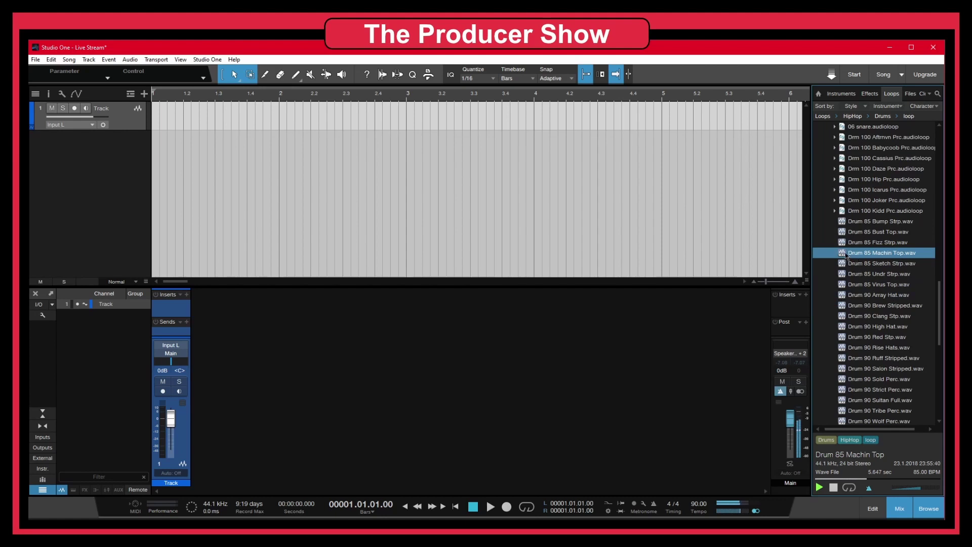
{"action": "left_click_drag", "start_coordinate": [845, 254], "coordinate": [157, 120]}
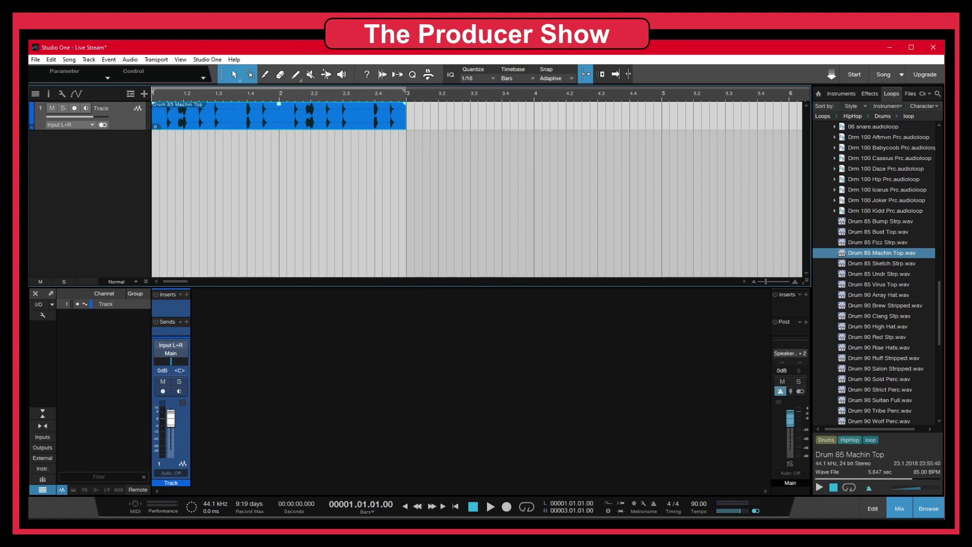
Step: Play the drum clip through once, stop playback and turn on looping for bars 1 to 3
{"action": "key", "text": "space"}
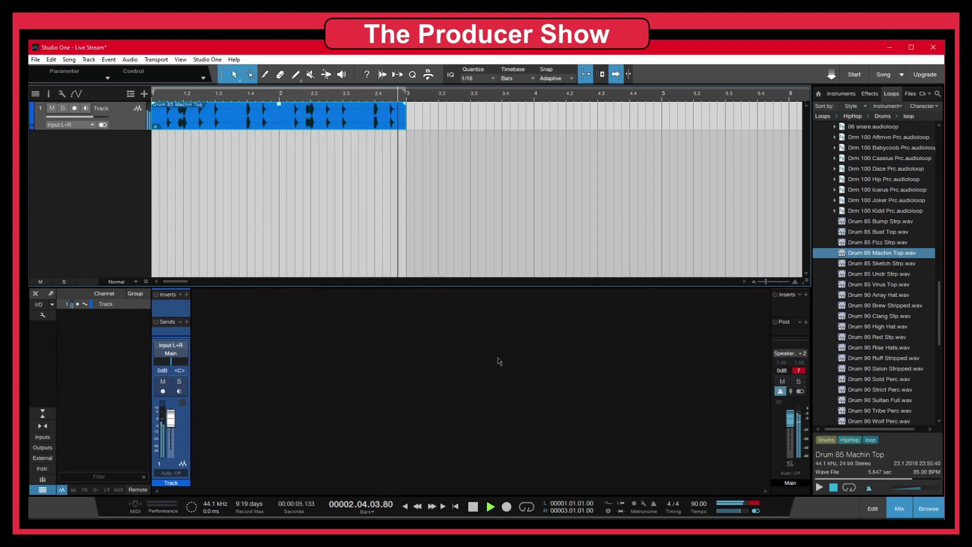
{"action": "key", "text": "space"}
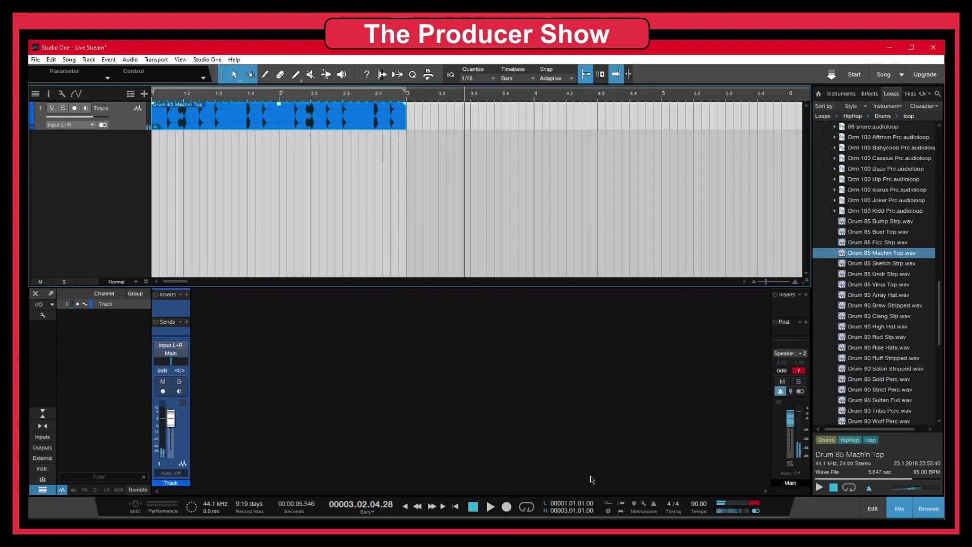
{"action": "left_click", "coordinate": [527, 507]}
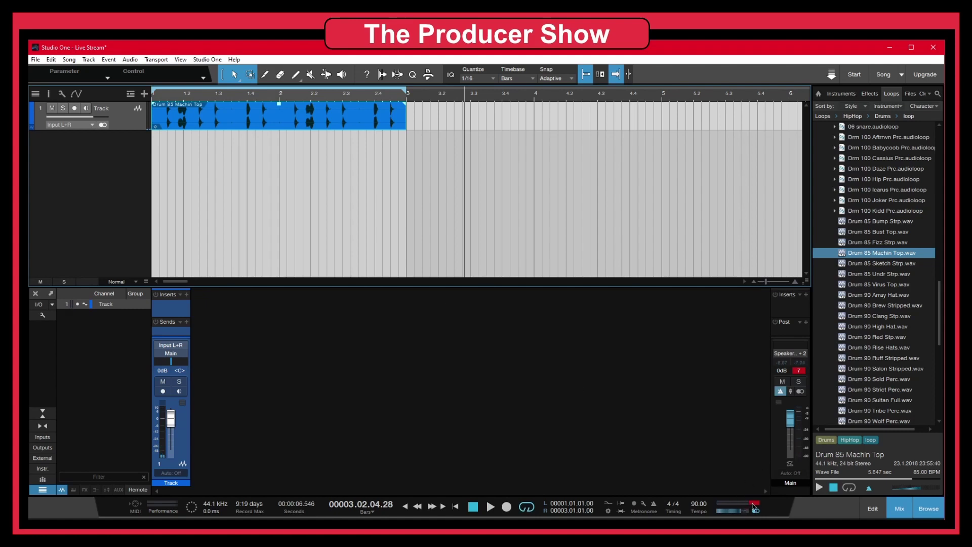
Step: Play the looped drum clip from the song start and lower the track's volume to -10.1 dB
{"action": "left_click_drag", "start_coordinate": [173, 421], "coordinate": [172, 431]}
{"action": "key", "text": "space"}
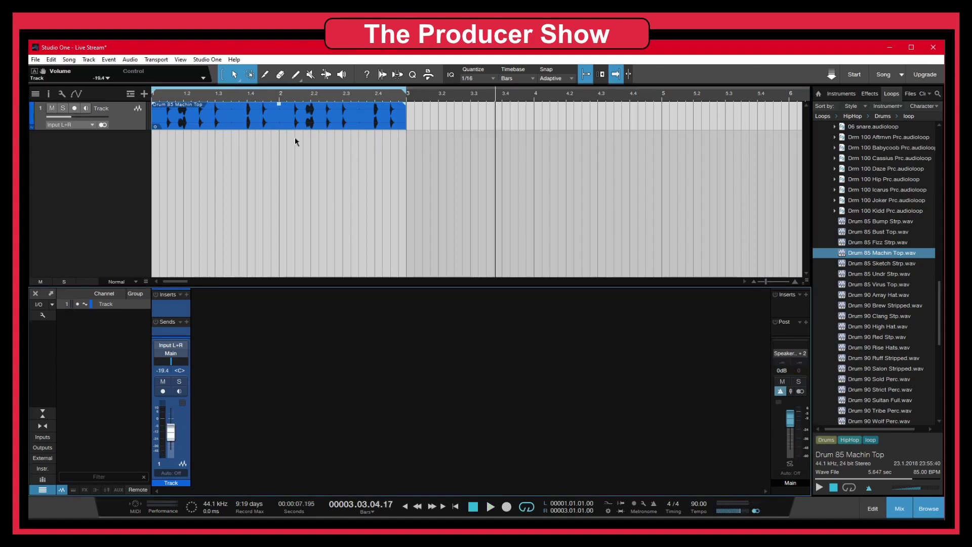
{"action": "key", "text": "Home"}
{"action": "left_click", "coordinate": [155, 99]}
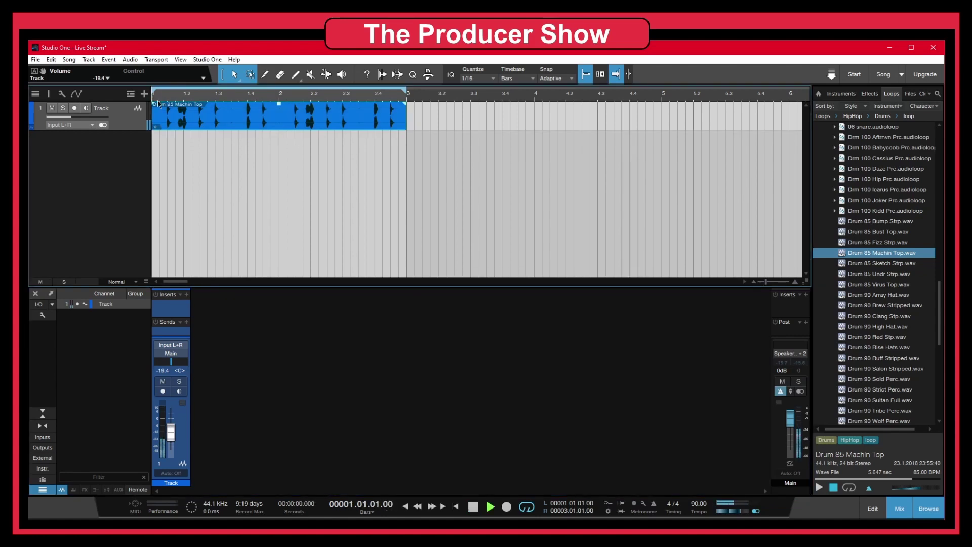
{"action": "left_click_drag", "start_coordinate": [171, 436], "coordinate": [173, 430]}
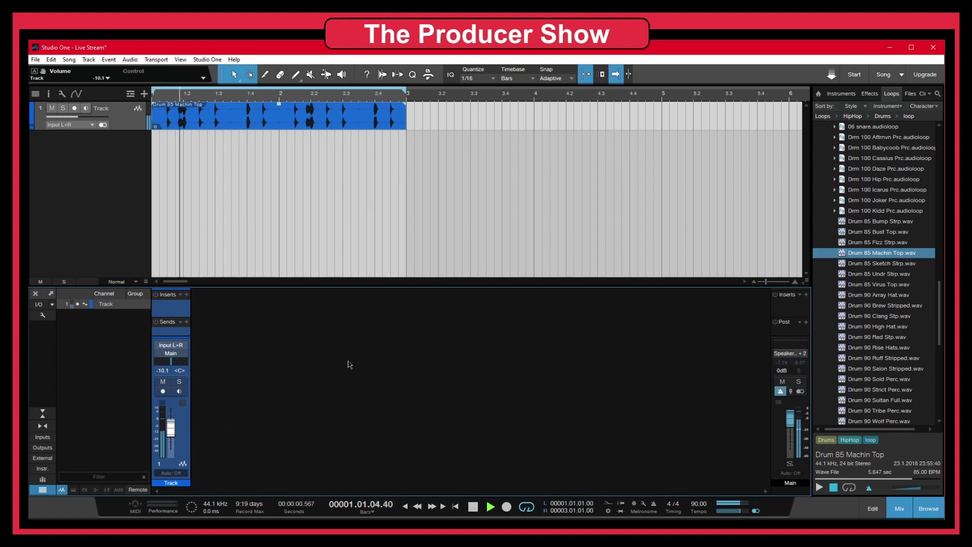
Step: Enlarge the console with taller inserts, sends and fader sections, and detach it from the main window
{"action": "left_click_drag", "start_coordinate": [230, 288], "coordinate": [220, 111]}
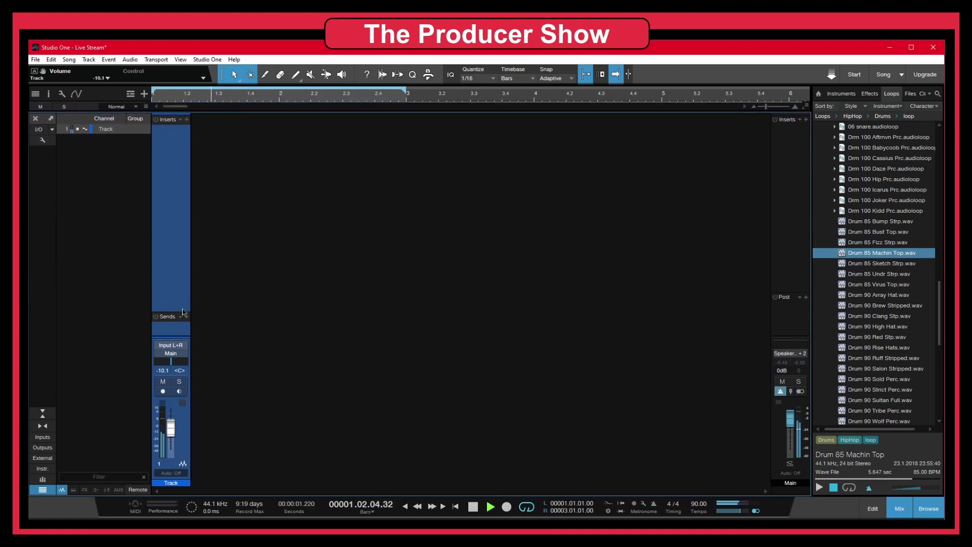
{"action": "left_click_drag", "start_coordinate": [175, 315], "coordinate": [173, 249]}
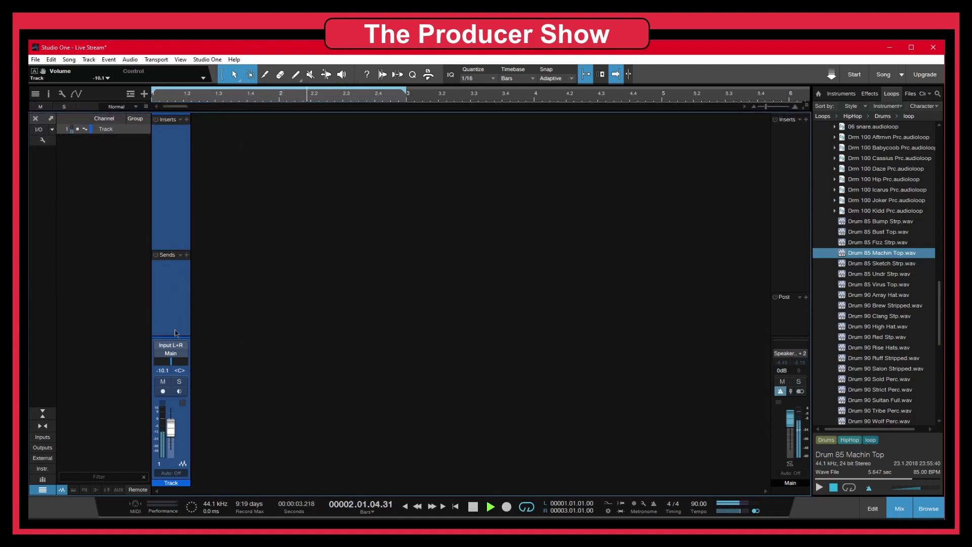
{"action": "left_click_drag", "start_coordinate": [174, 336], "coordinate": [176, 286]}
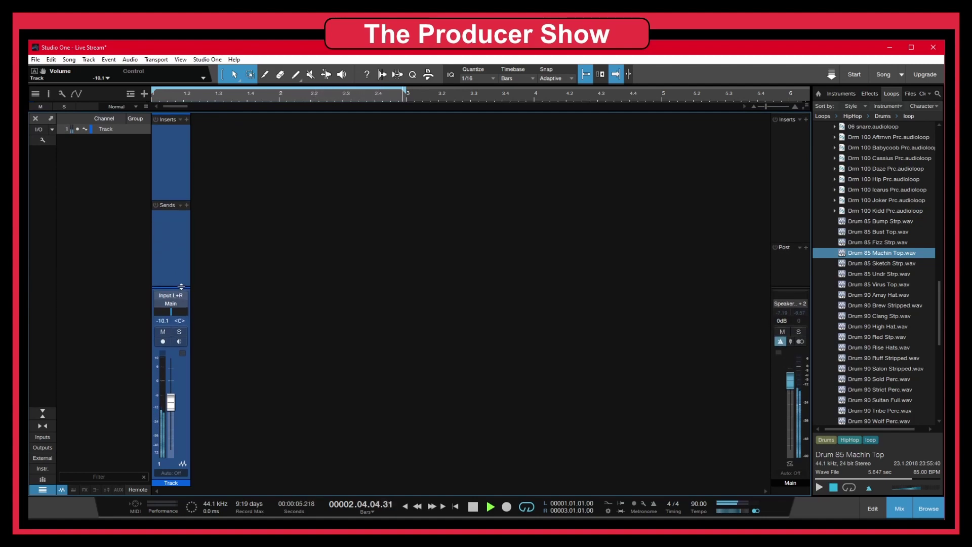
{"action": "left_click_drag", "start_coordinate": [181, 214], "coordinate": [182, 208]}
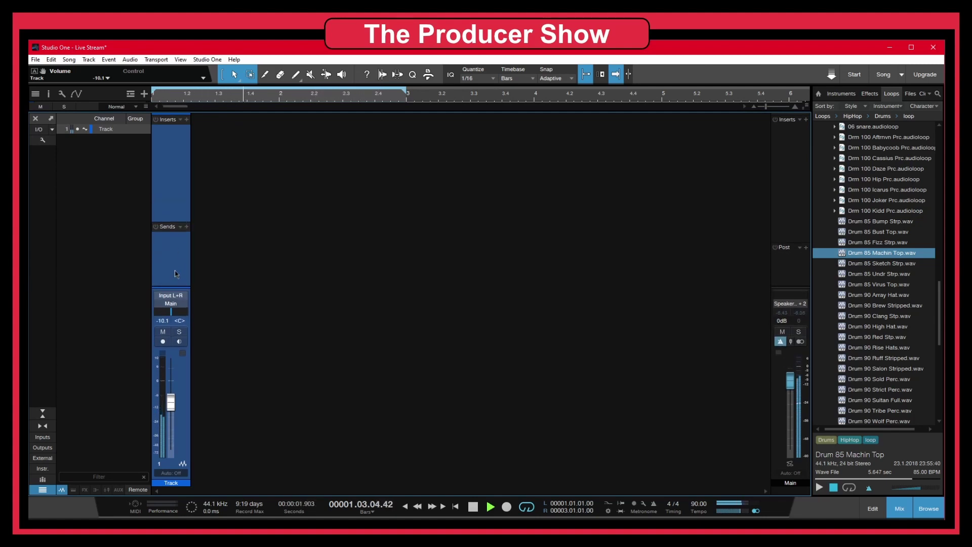
{"action": "left_click_drag", "start_coordinate": [177, 287], "coordinate": [180, 268]}
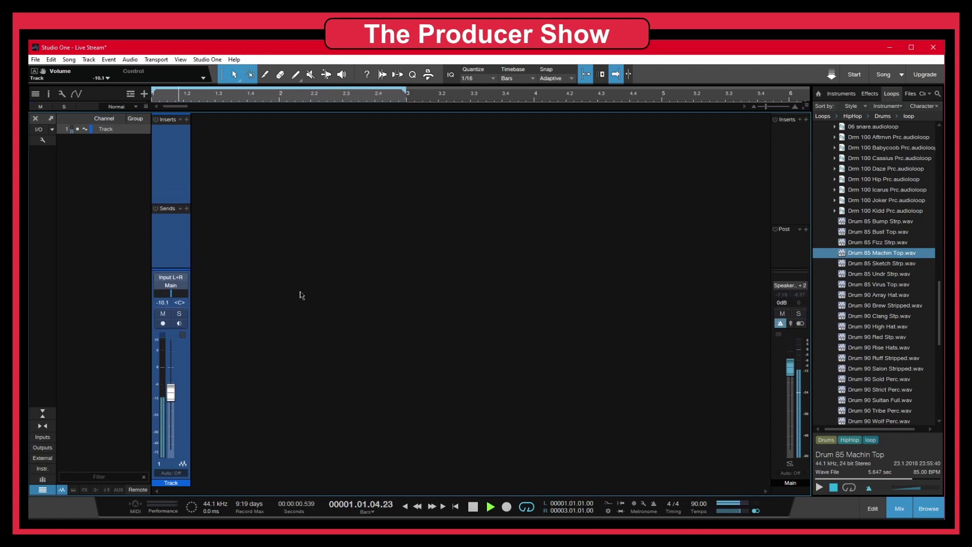
{"action": "left_click", "coordinate": [52, 120]}
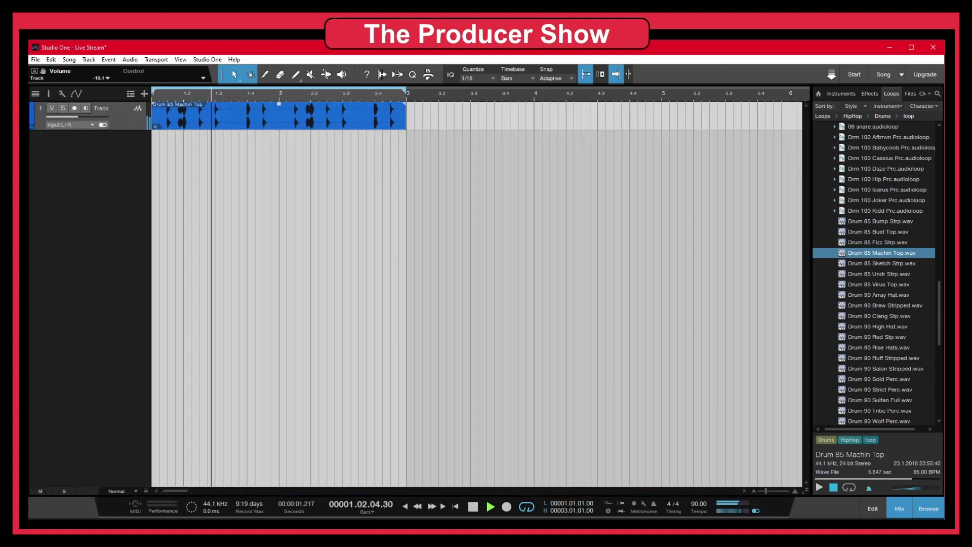
Step: Move and widen the detached console window, then dock it back into the main window
{"action": "left_click_drag", "start_coordinate": [448, 155], "coordinate": [425, 164]}
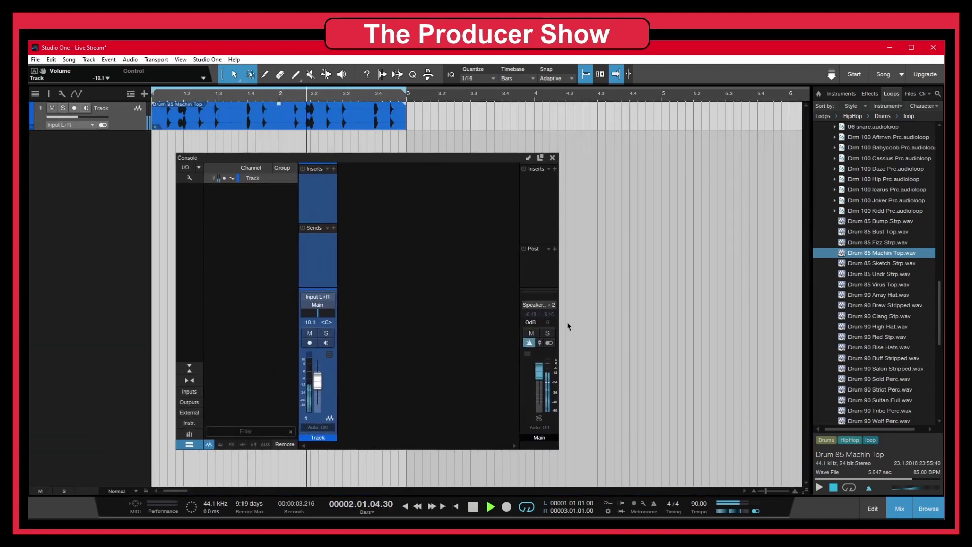
{"action": "left_click_drag", "start_coordinate": [557, 282], "coordinate": [759, 276]}
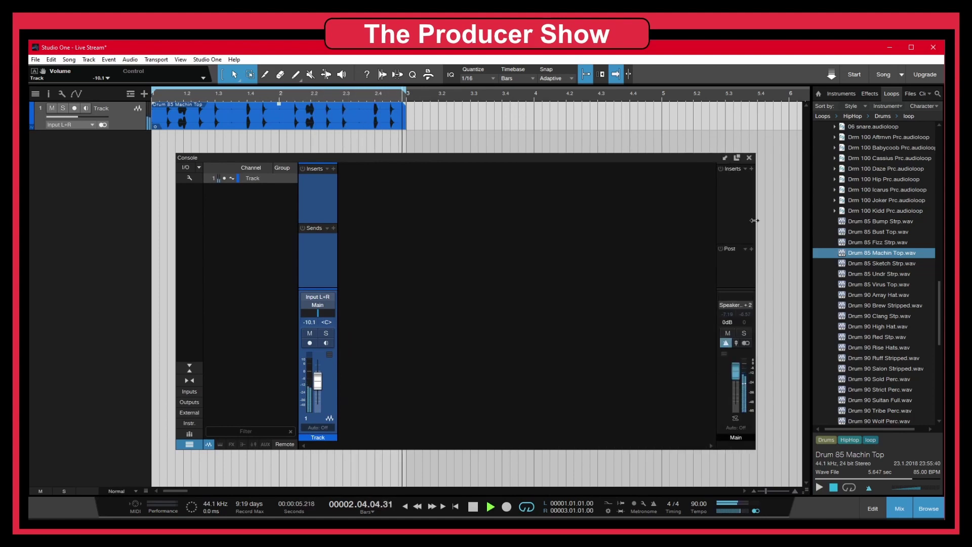
{"action": "left_click", "coordinate": [729, 157]}
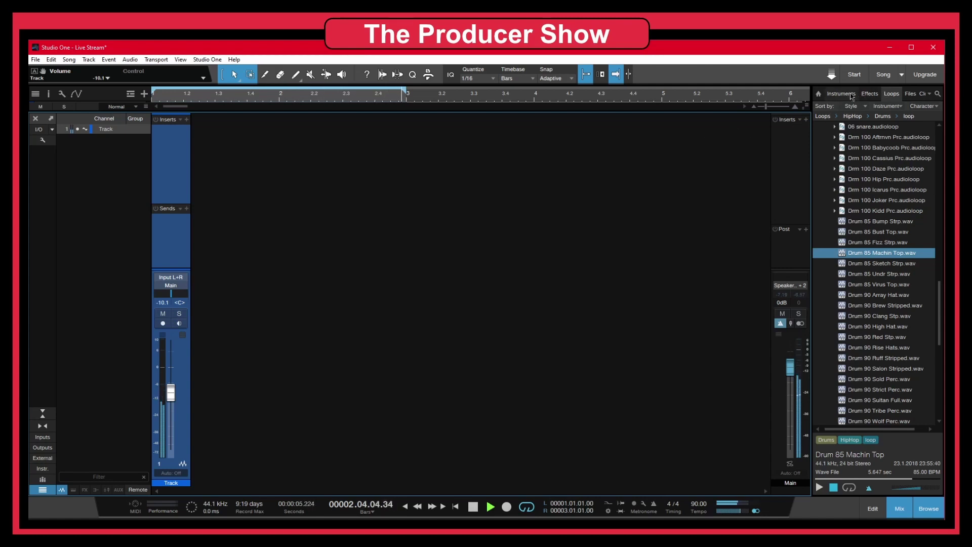
Step: Insert Pro EQ on the drum track and cut its LF band by 8.33 dB at 410 Hz with a Q of 3.40
{"action": "left_click", "coordinate": [870, 93]}
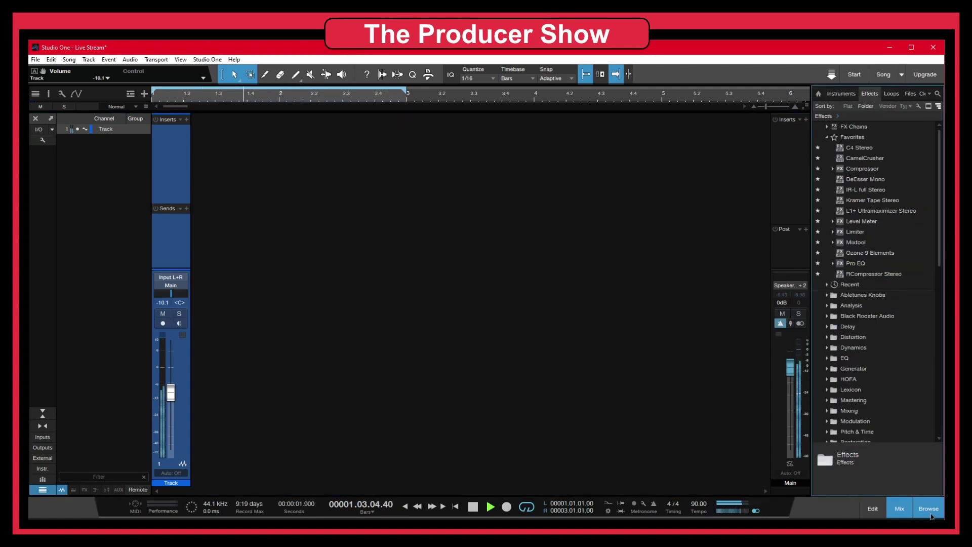
{"action": "left_click", "coordinate": [899, 508]}
{"action": "left_click", "coordinate": [898, 508]}
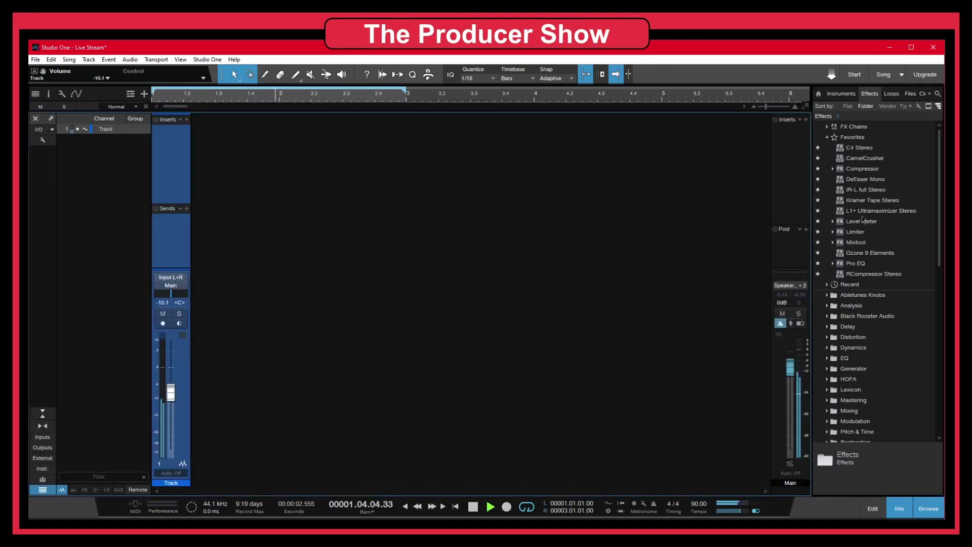
{"action": "left_click_drag", "start_coordinate": [846, 264], "coordinate": [174, 149]}
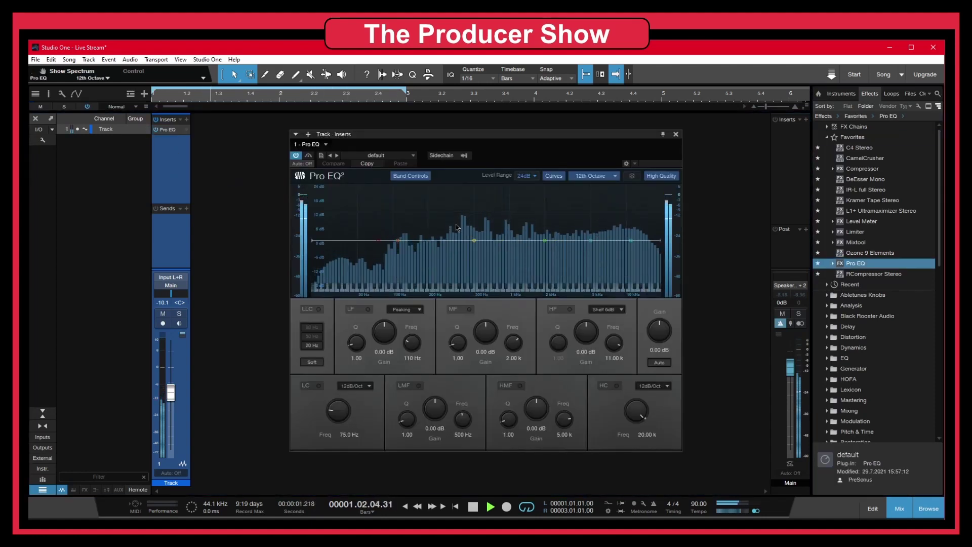
{"action": "left_click_drag", "start_coordinate": [398, 240], "coordinate": [464, 262]}
{"action": "scroll", "coordinate": [464, 262], "scroll_direction": "up", "scroll_amount": 5}
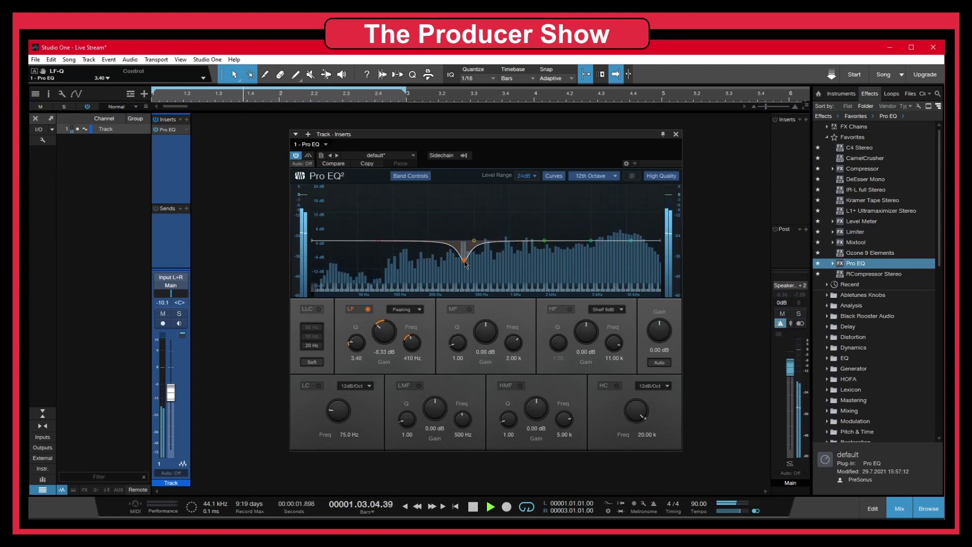
Step: Enable the Pro EQ low cut with a 24dB/Oct slope at 172 Hz and close the plug-in window
{"action": "left_click", "coordinate": [319, 386]}
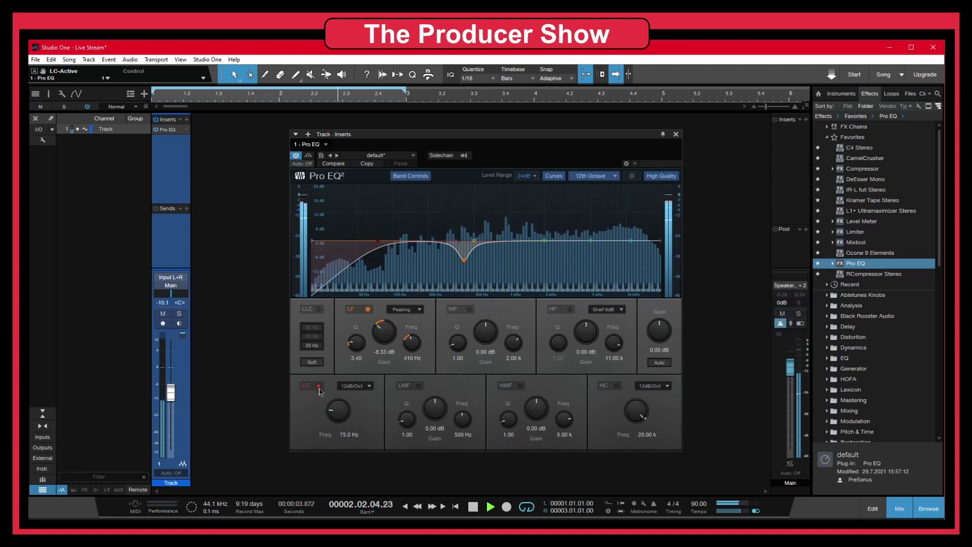
{"action": "left_click", "coordinate": [355, 386]}
{"action": "left_click", "coordinate": [356, 422]}
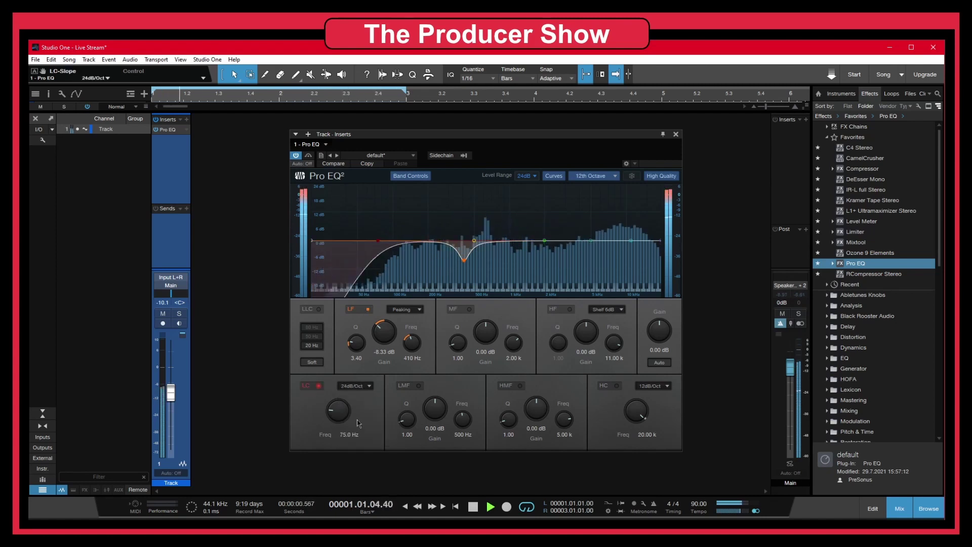
{"action": "scroll", "coordinate": [335, 400], "scroll_direction": "up", "scroll_amount": 6}
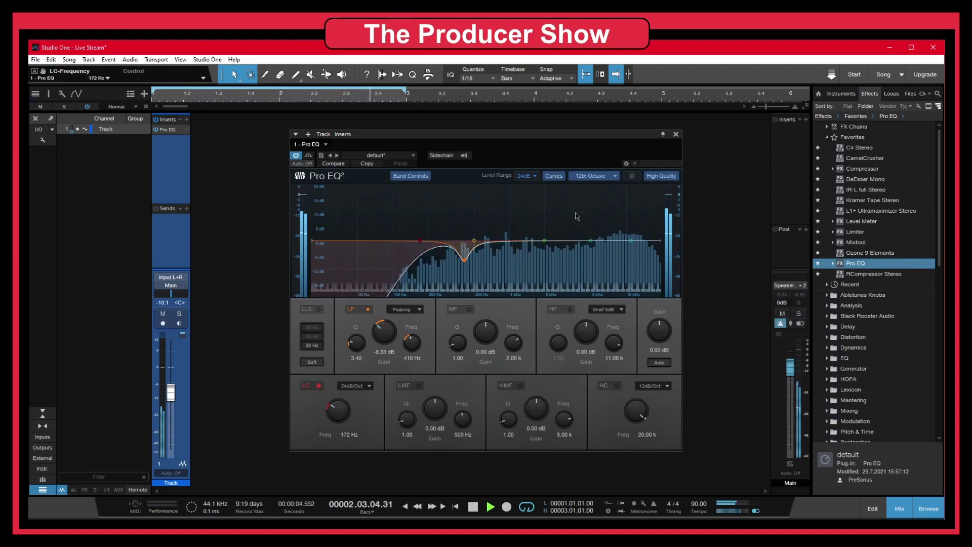
{"action": "left_click", "coordinate": [676, 135]}
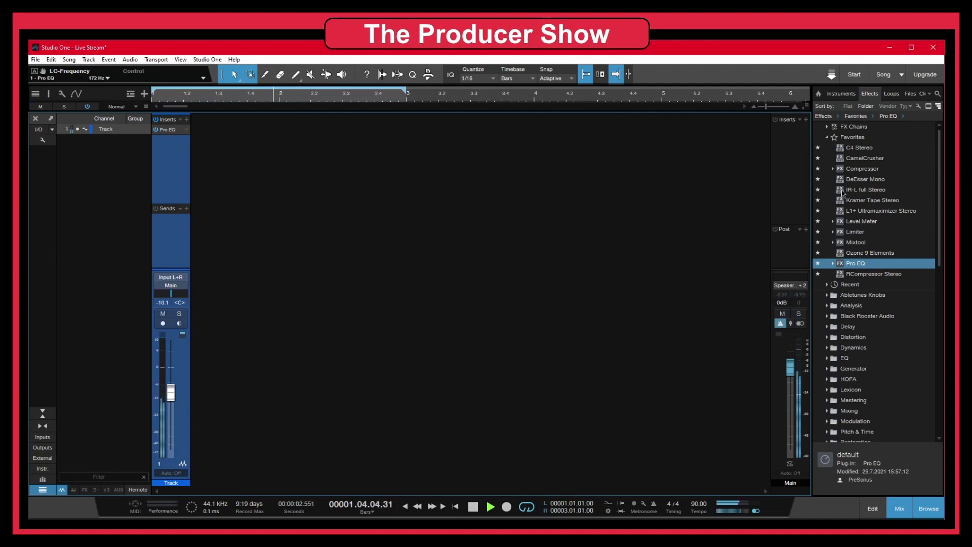
Step: Add the Convology XT reverb as a send on the drum track at -7.5 dB, then close the plug-in and stop playback
{"action": "scroll", "coordinate": [842, 192], "scroll_direction": "down", "scroll_amount": 6}
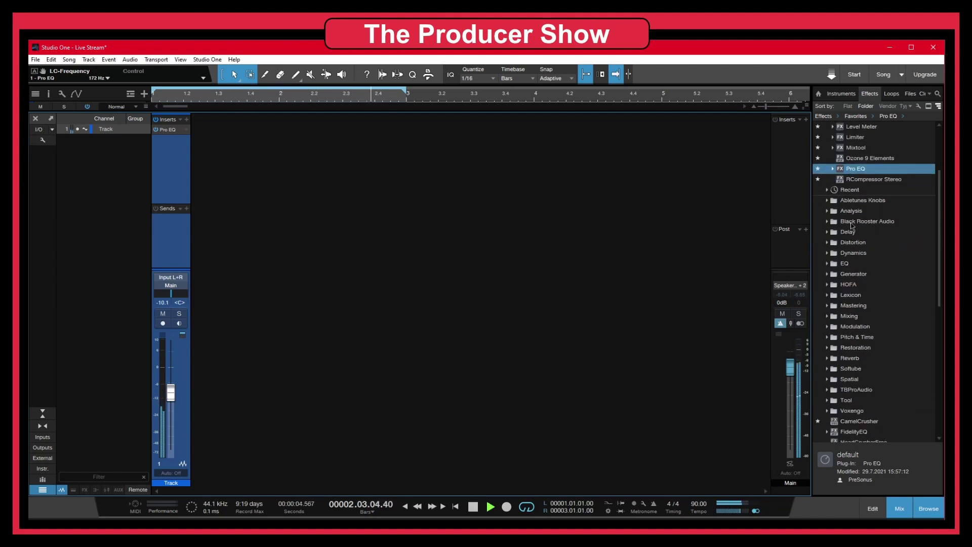
{"action": "left_click", "coordinate": [830, 275]}
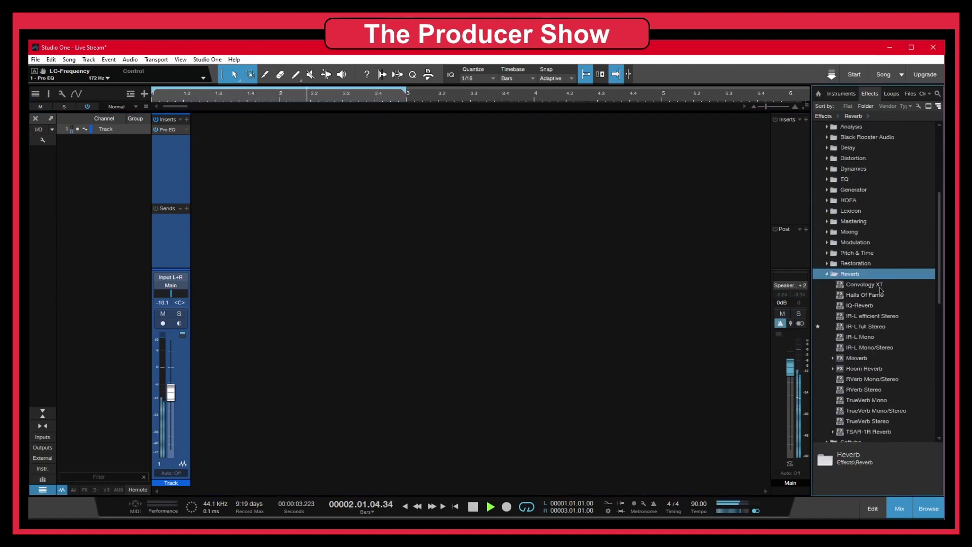
{"action": "left_click_drag", "start_coordinate": [839, 289], "coordinate": [176, 235]}
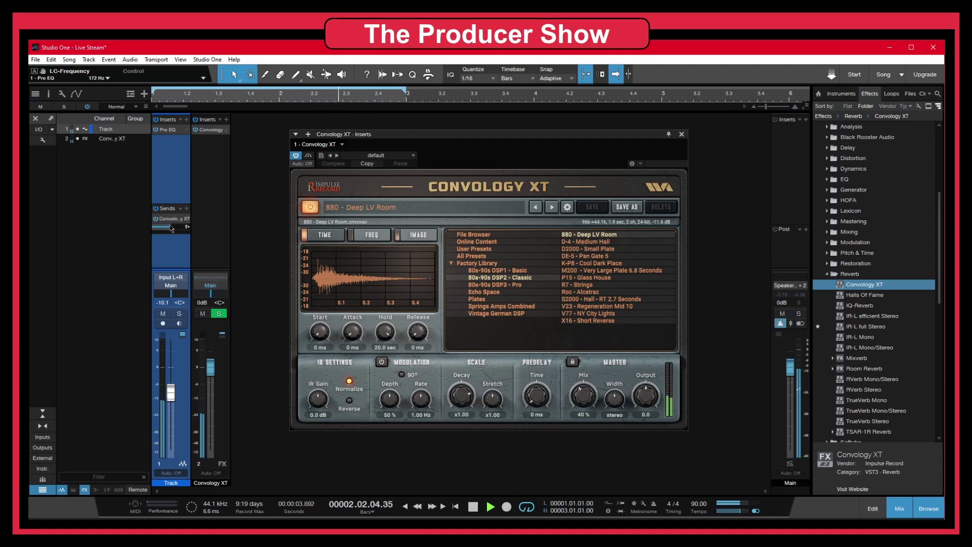
{"action": "left_click_drag", "start_coordinate": [170, 227], "coordinate": [165, 231]}
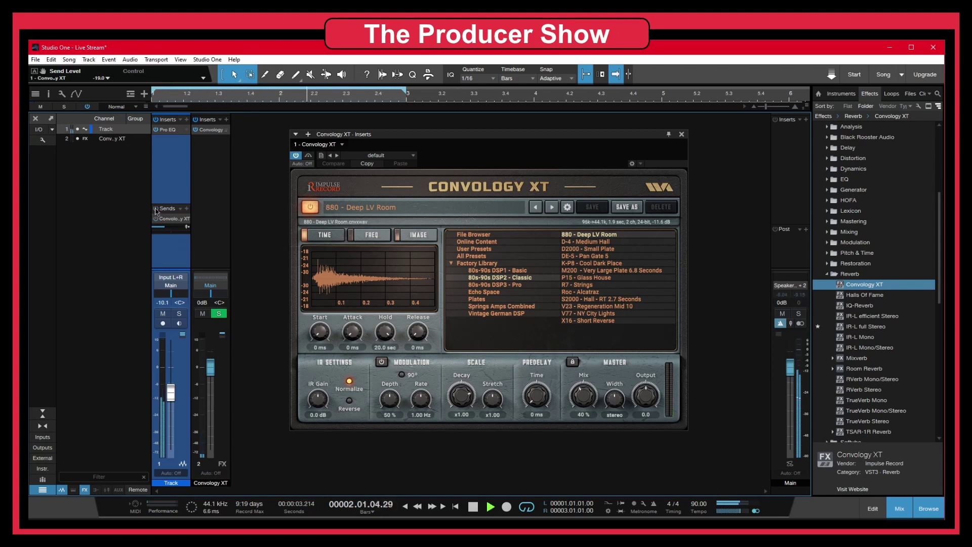
{"action": "left_click_drag", "start_coordinate": [164, 229], "coordinate": [168, 227]}
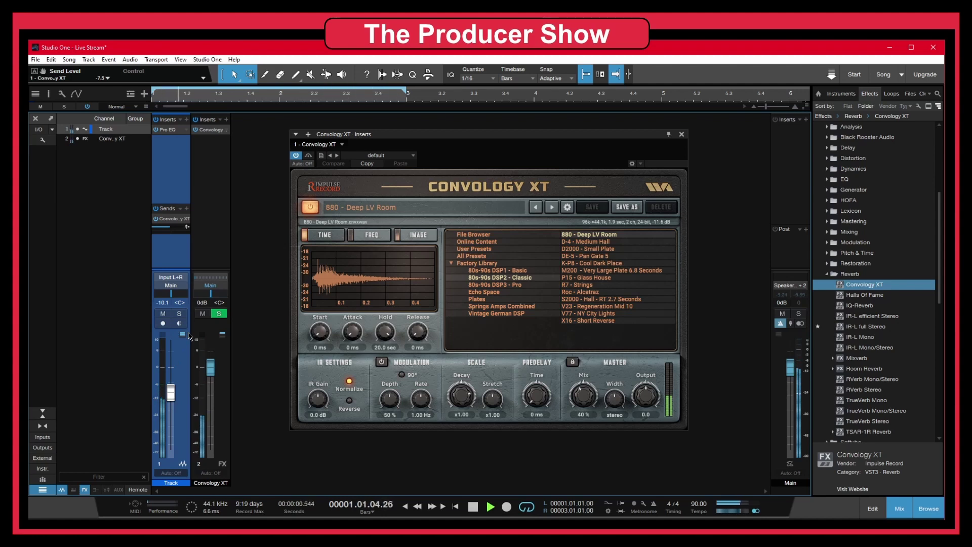
{"action": "left_click", "coordinate": [681, 134]}
{"action": "key", "text": "space"}
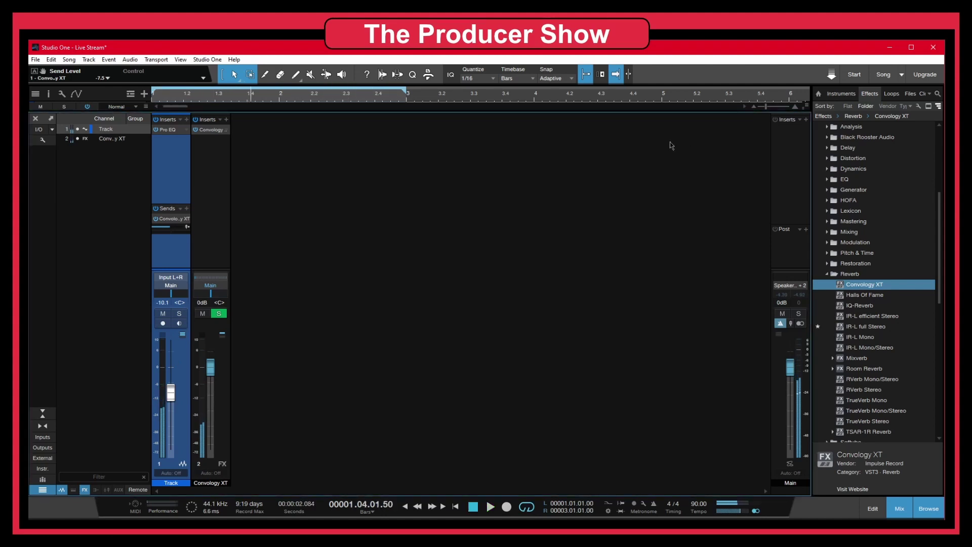
Step: Find the loop folder of the HipHop Piano category in the loops library, collapsing the Drums folders
{"action": "left_click", "coordinate": [891, 93]}
{"action": "scroll", "coordinate": [849, 235], "scroll_direction": "up", "scroll_amount": 10}
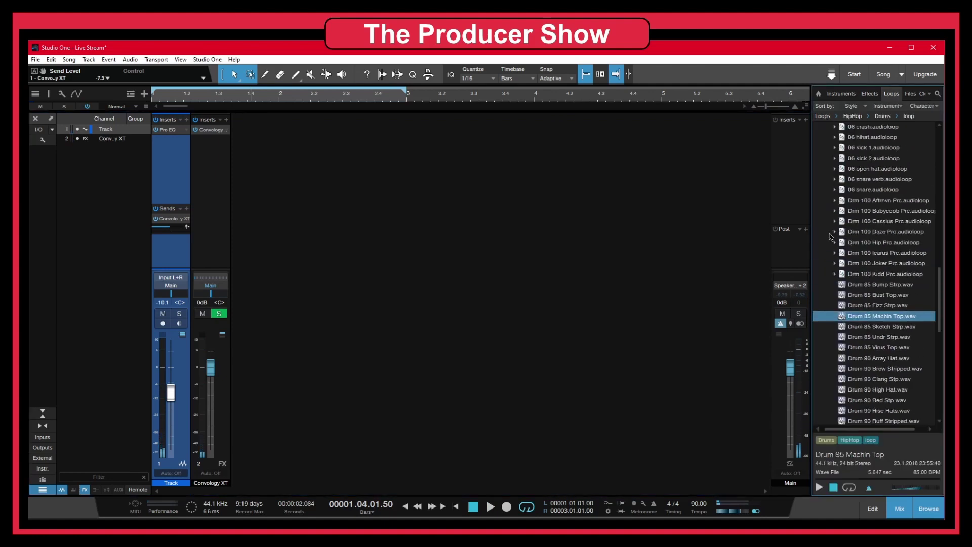
{"action": "scroll", "coordinate": [830, 239], "scroll_direction": "up", "scroll_amount": 8}
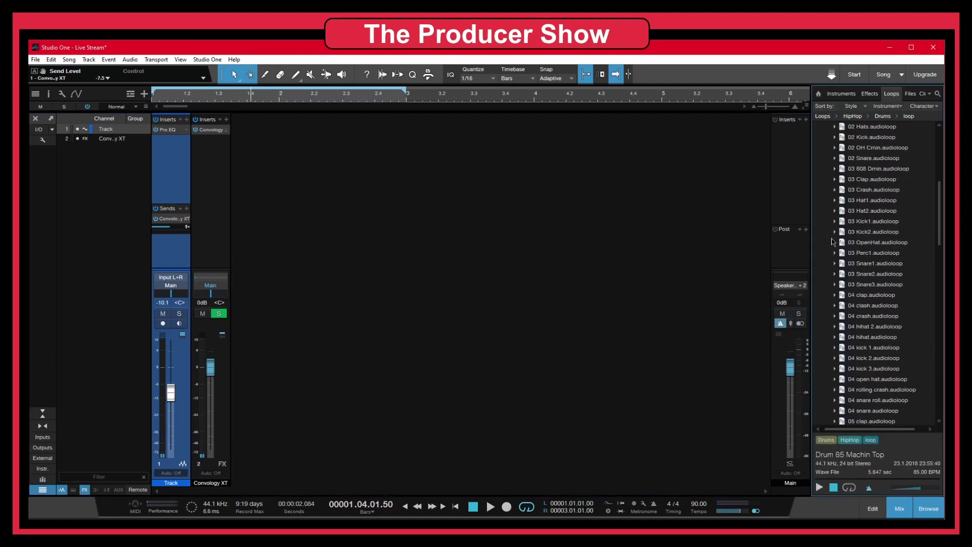
{"action": "left_click", "coordinate": [830, 200]}
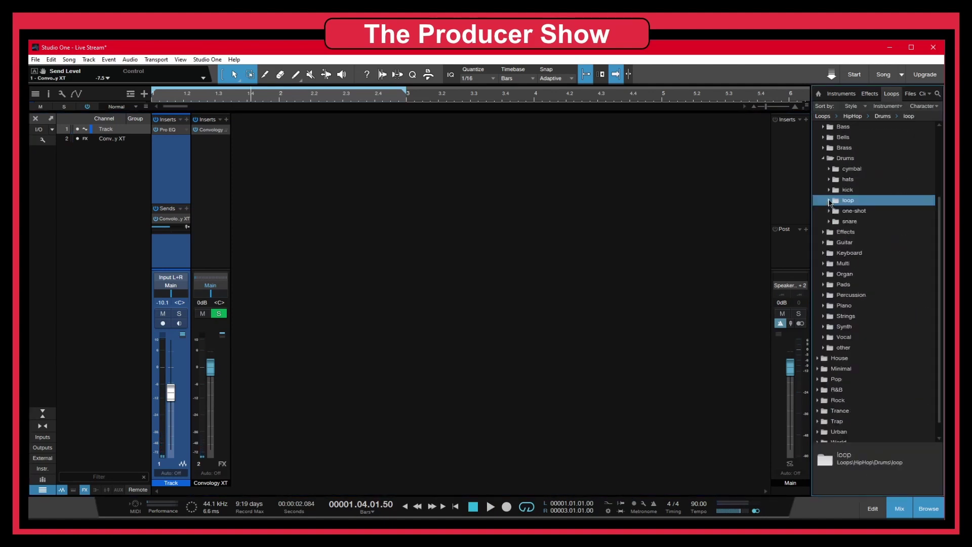
{"action": "left_click", "coordinate": [824, 159]}
{"action": "left_click", "coordinate": [824, 243]}
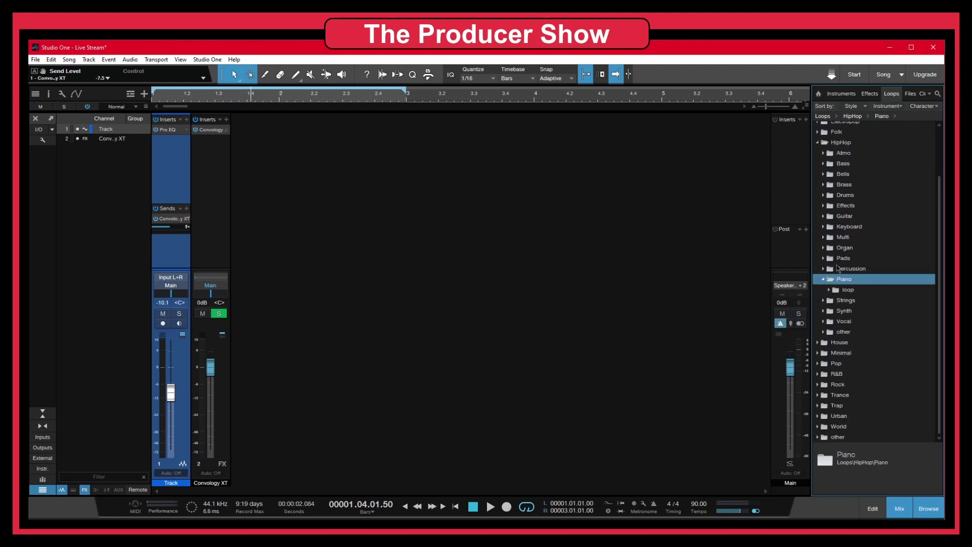
{"action": "left_click", "coordinate": [830, 291]}
Step: Audition HipHop_guitars 1, HipHop_guitars 2 and Music 85 Style Piano D#M from the piano loops
{"action": "left_click", "coordinate": [870, 248]}
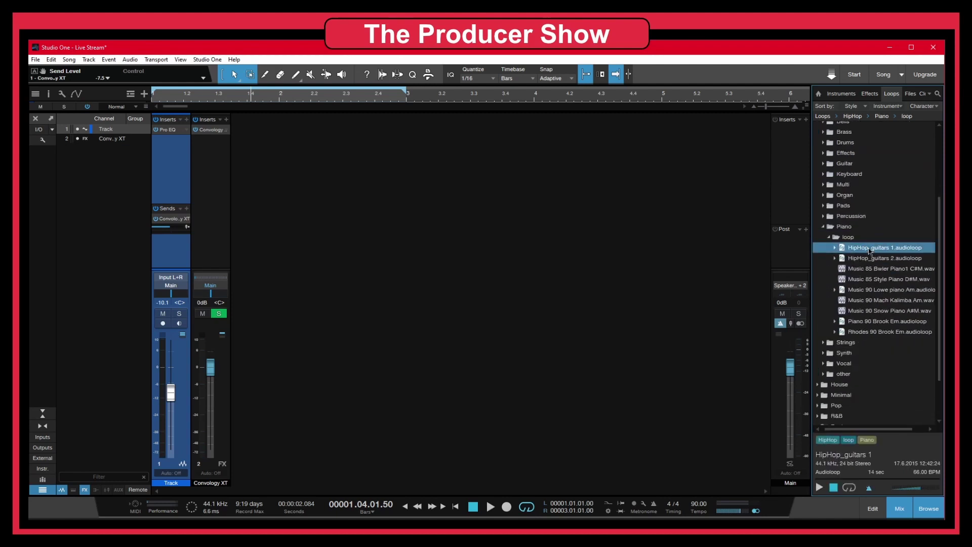
{"action": "left_click", "coordinate": [819, 487]}
{"action": "left_click", "coordinate": [872, 259]}
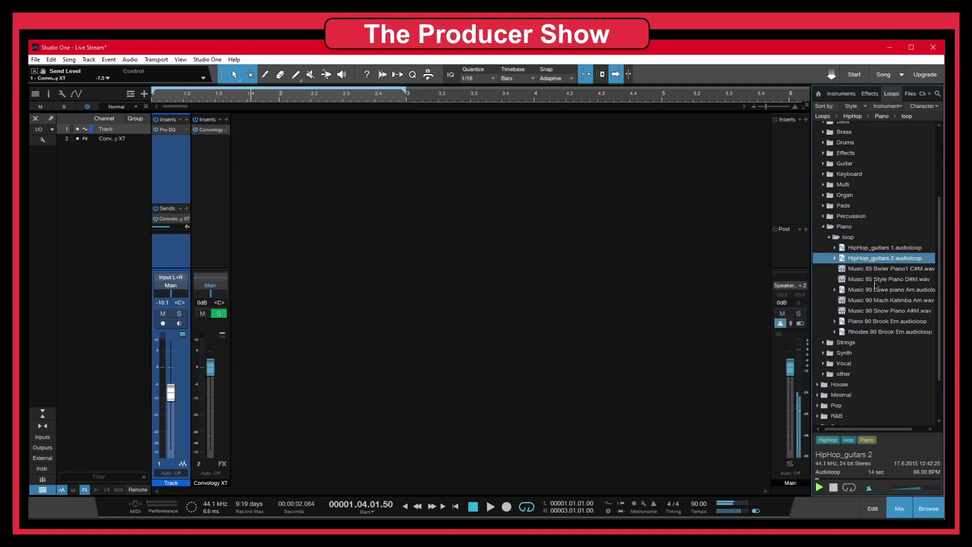
{"action": "left_click", "coordinate": [869, 280]}
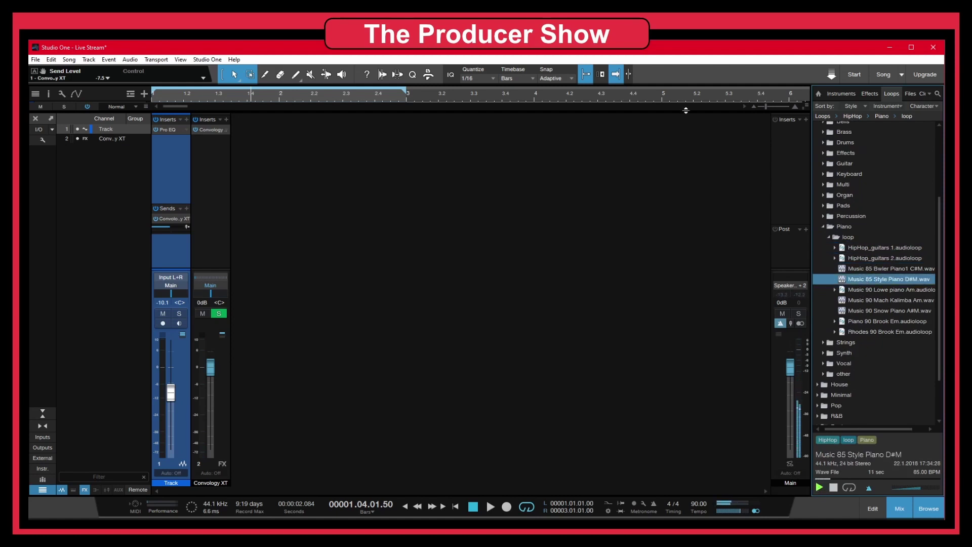
Step: Hide the console and place Music 85 Style Piano D#M.wav on a new track at bar 1, looping bars 1 to 5
{"action": "left_click", "coordinate": [908, 515]}
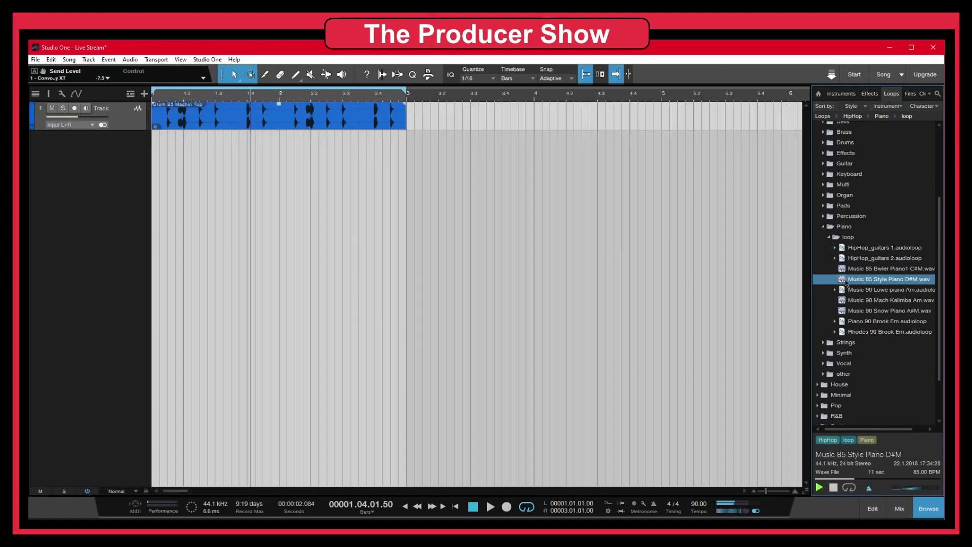
{"action": "left_click_drag", "start_coordinate": [847, 282], "coordinate": [172, 157]}
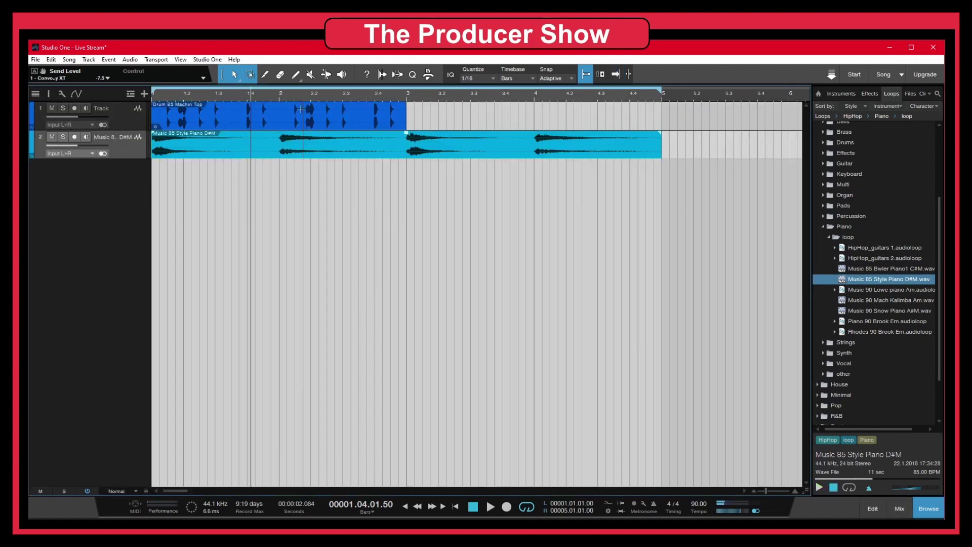
{"action": "key", "text": "p"}
Step: Duplicate the drum clip to bar 3 and play the loop of bars 1 to 5 from the start
{"action": "left_click_drag", "start_coordinate": [223, 117], "coordinate": [484, 131]}
{"action": "key", "text": "p"}
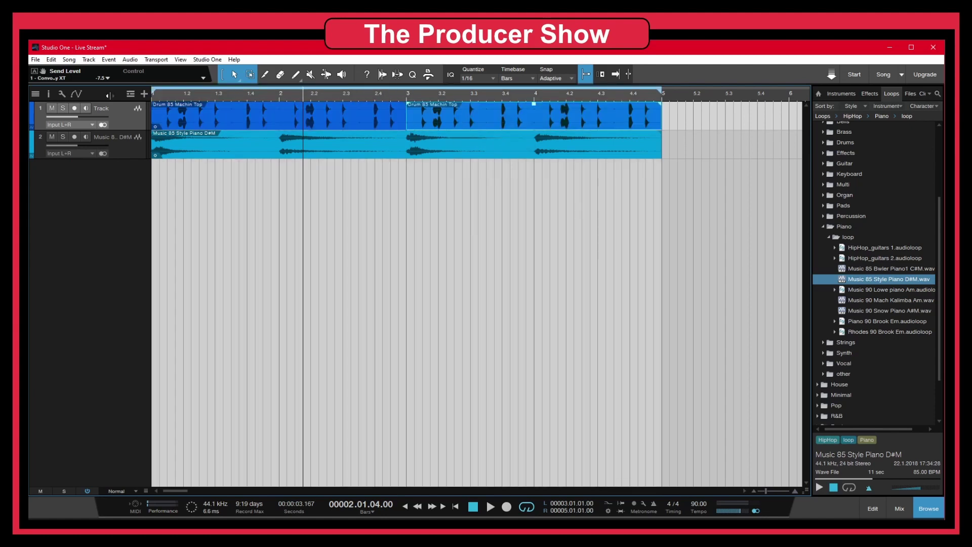
{"action": "left_click", "coordinate": [152, 98]}
{"action": "key", "text": "space"}
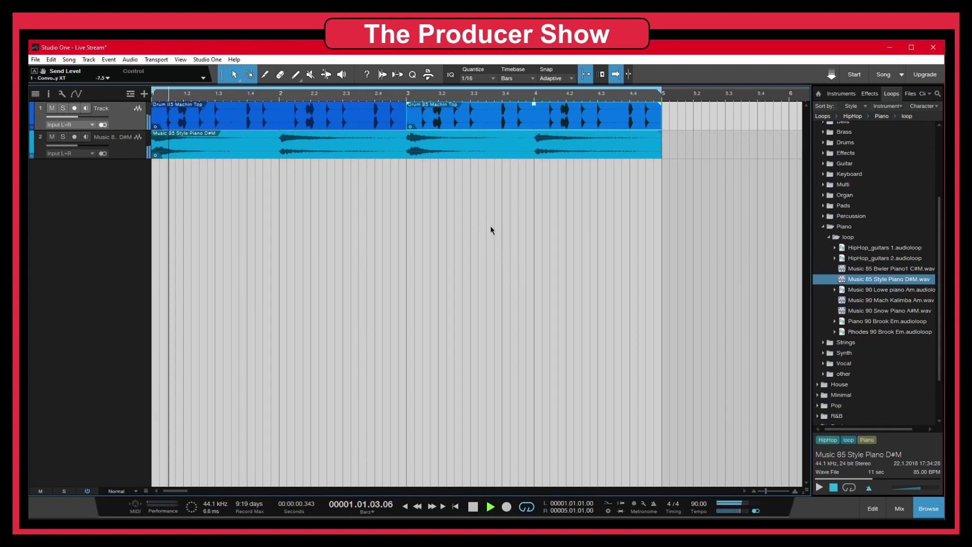
Step: Reopen the console and copy the drum track's Convology XT send to the piano track, shifting the plug-in window slightly
{"action": "left_click", "coordinate": [870, 94]}
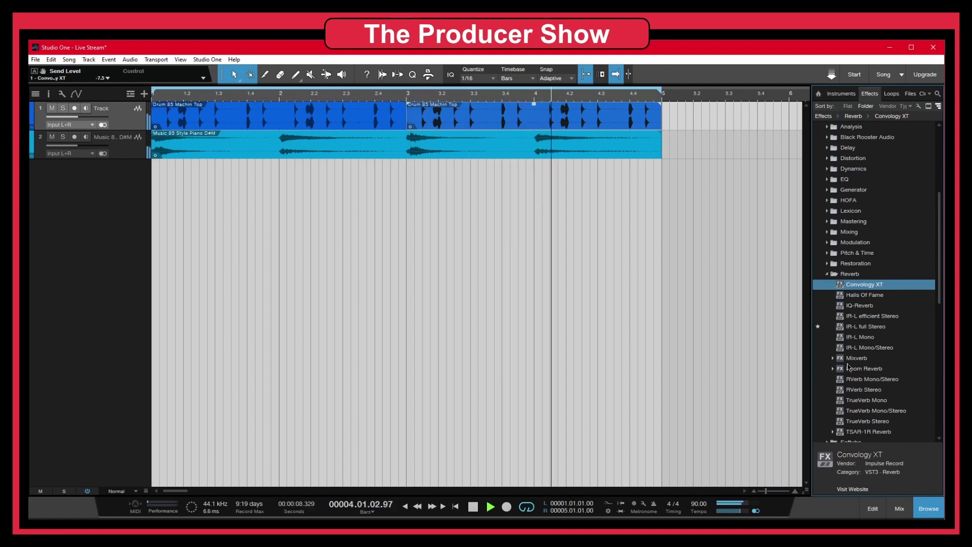
{"action": "left_click", "coordinate": [899, 509]}
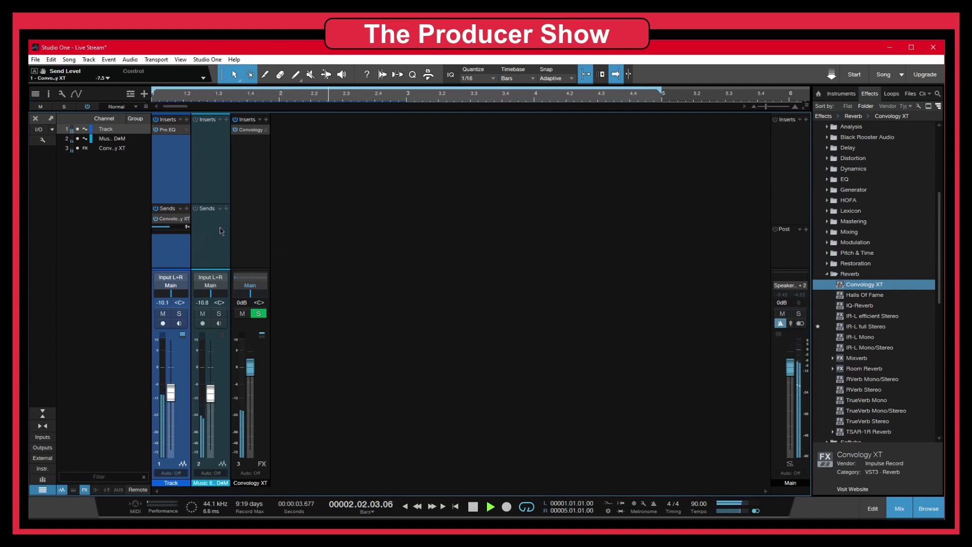
{"action": "left_click_drag", "start_coordinate": [172, 219], "coordinate": [213, 223]}
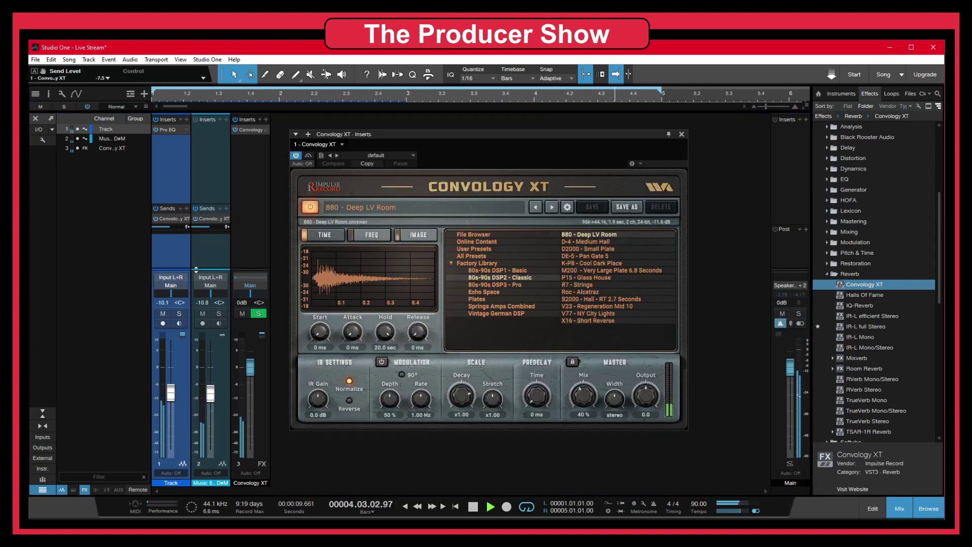
{"action": "left_click_drag", "start_coordinate": [414, 138], "coordinate": [407, 134]}
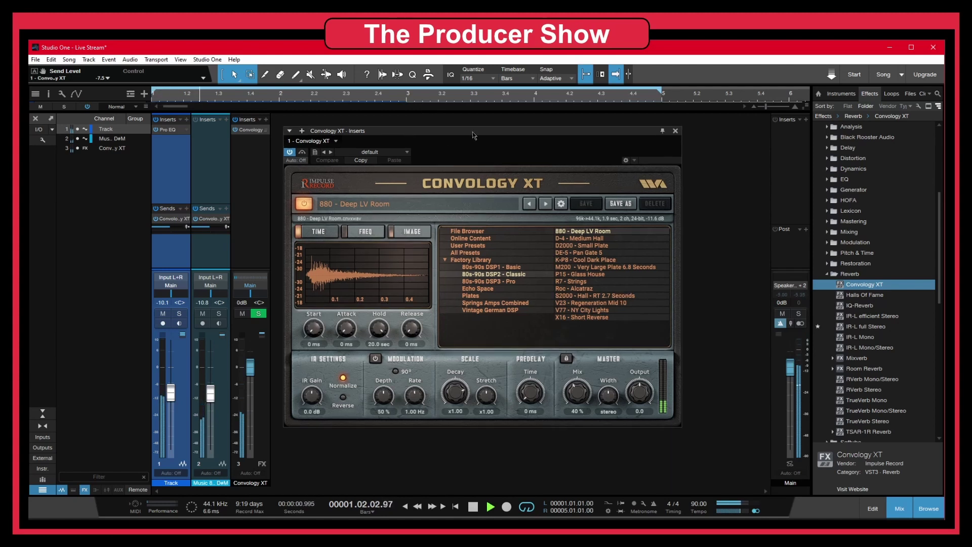
Step: With playback stopped, extend the loop start back to bar 1 and hide the console
{"action": "key", "text": "space"}
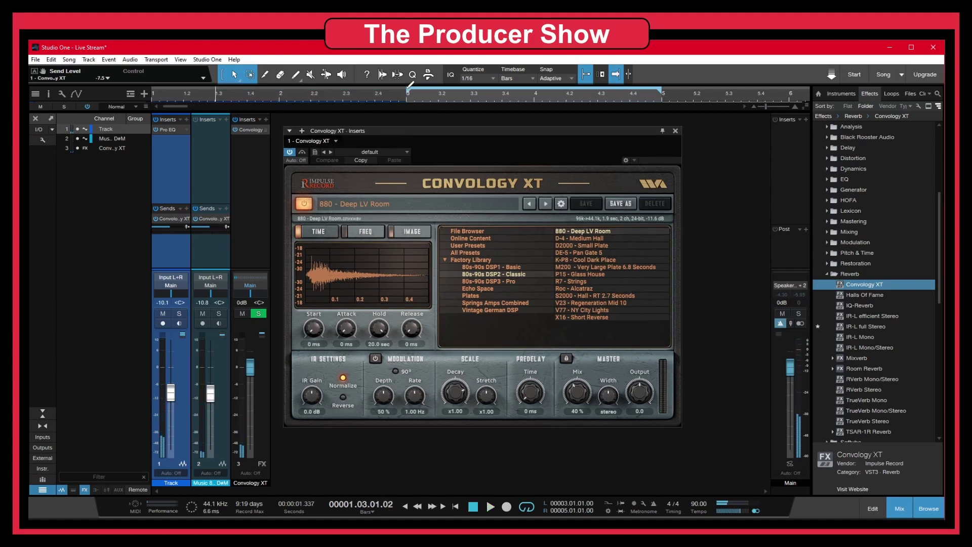
{"action": "left_click_drag", "start_coordinate": [408, 90], "coordinate": [147, 93]}
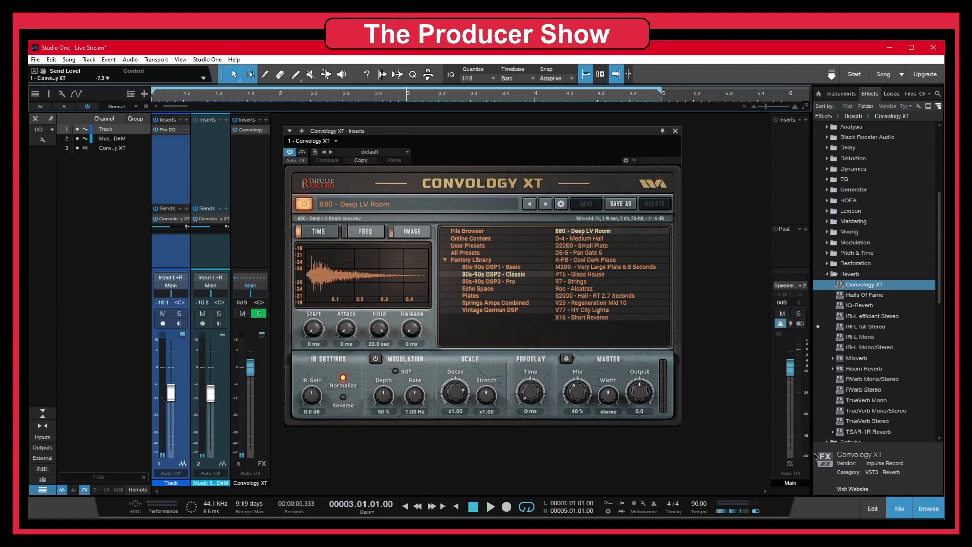
{"action": "left_click", "coordinate": [880, 504]}
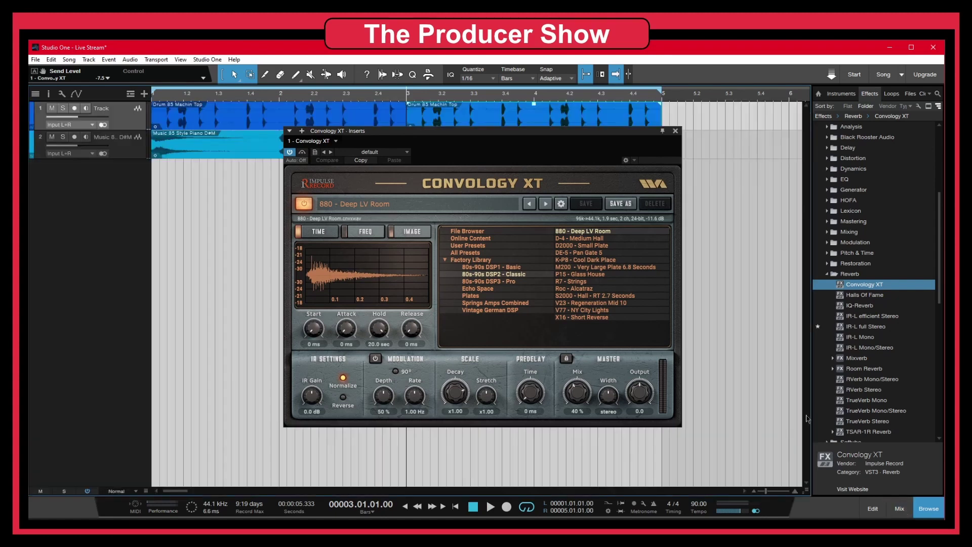
Step: Select the piano track, bring back the console and close the open plug-in editor
{"action": "left_click", "coordinate": [228, 154]}
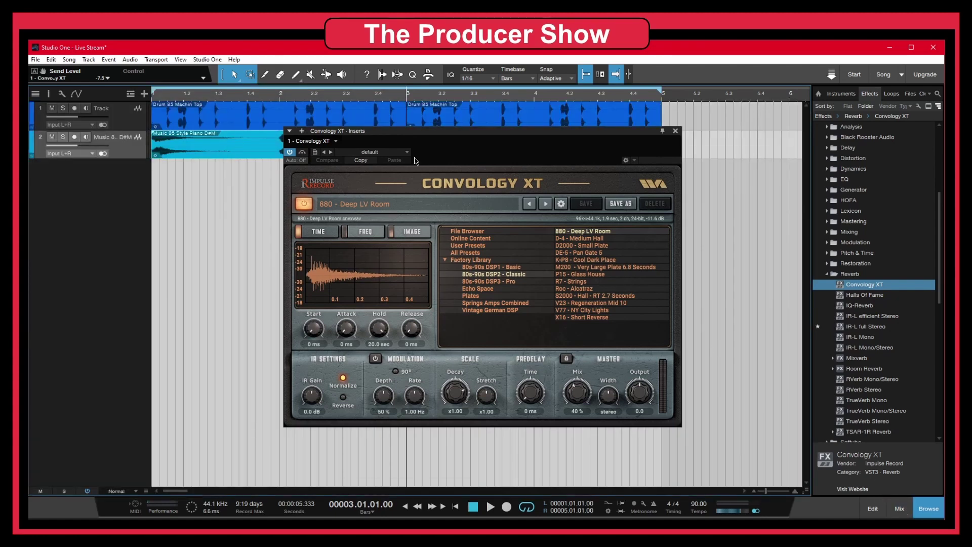
{"action": "left_click", "coordinate": [896, 511]}
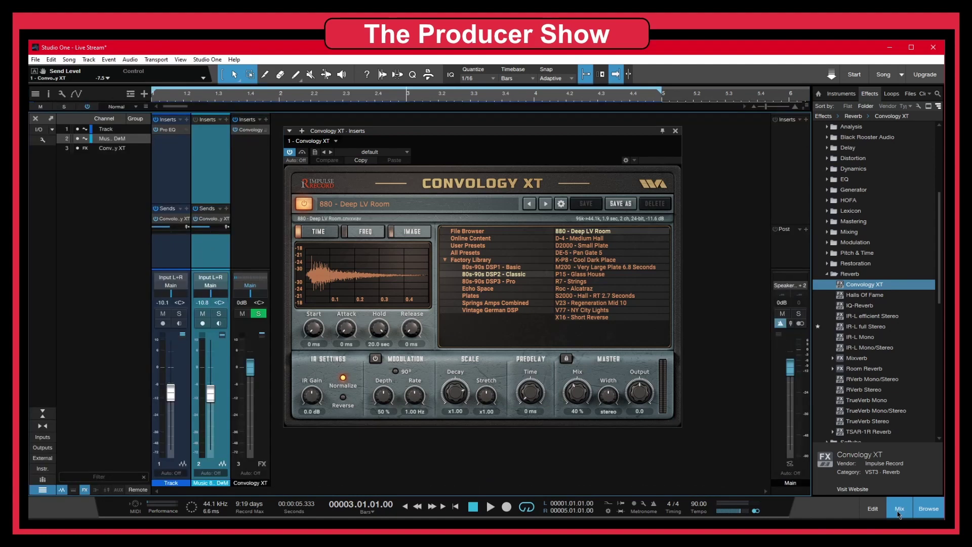
{"action": "left_click_drag", "start_coordinate": [388, 137], "coordinate": [404, 137]}
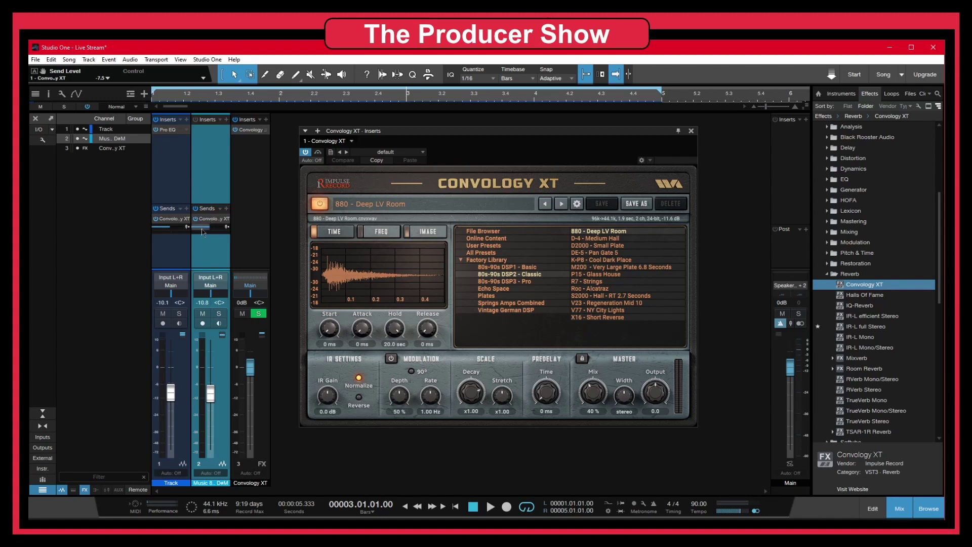
{"action": "left_click", "coordinate": [175, 239]}
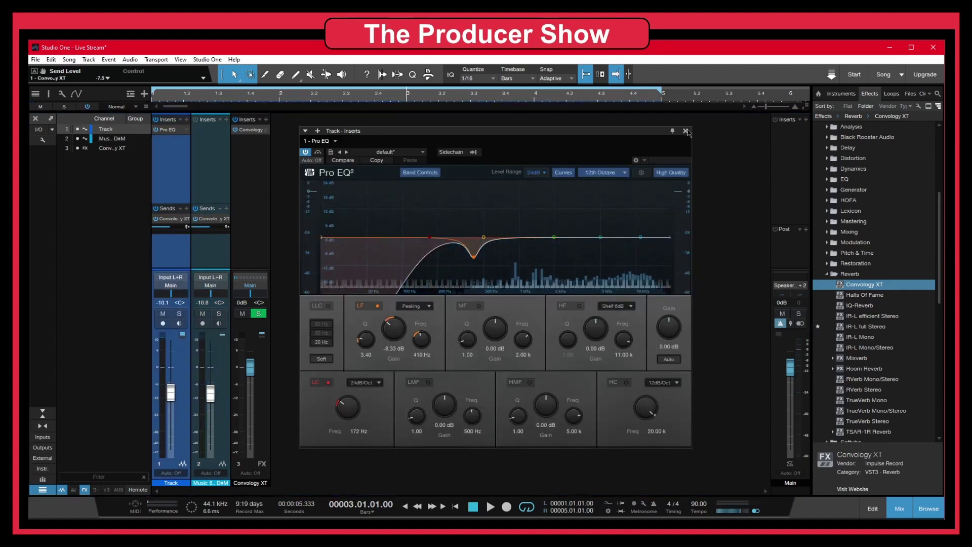
{"action": "key", "text": "Escape"}
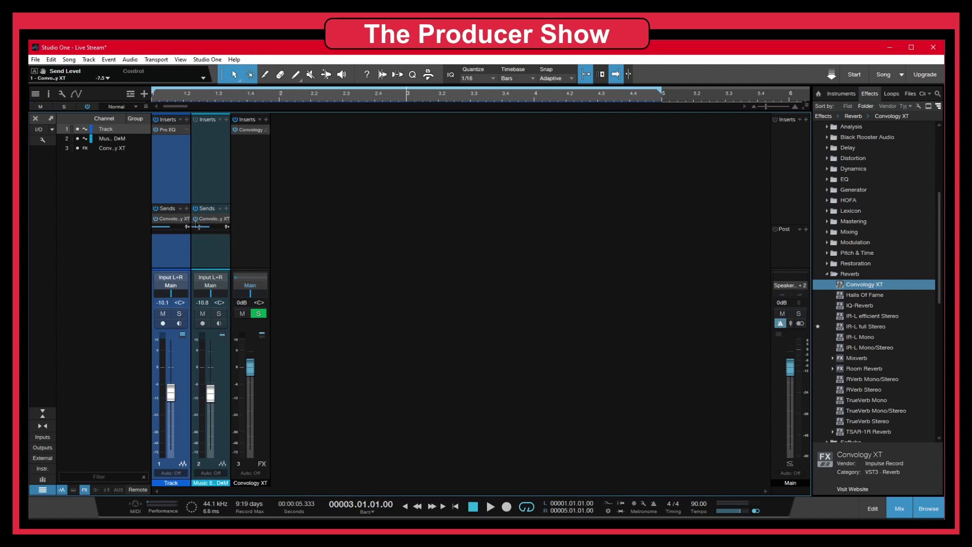
Step: Lower the drum track's Convology XT send level to -16.9
{"action": "mouse_move", "coordinate": [202, 231]}
{"action": "left_click_drag", "start_coordinate": [201, 227], "coordinate": [166, 227]}
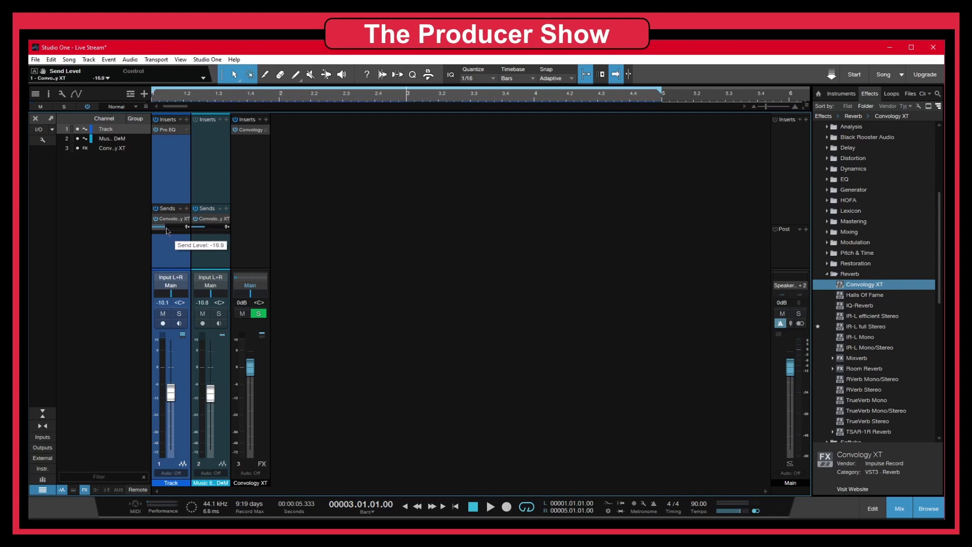
{"action": "left_click_drag", "start_coordinate": [166, 228], "coordinate": [166, 227]}
Step: Remove the Convology XT FX channel from the console and undo the removal
{"action": "left_click", "coordinate": [249, 246]}
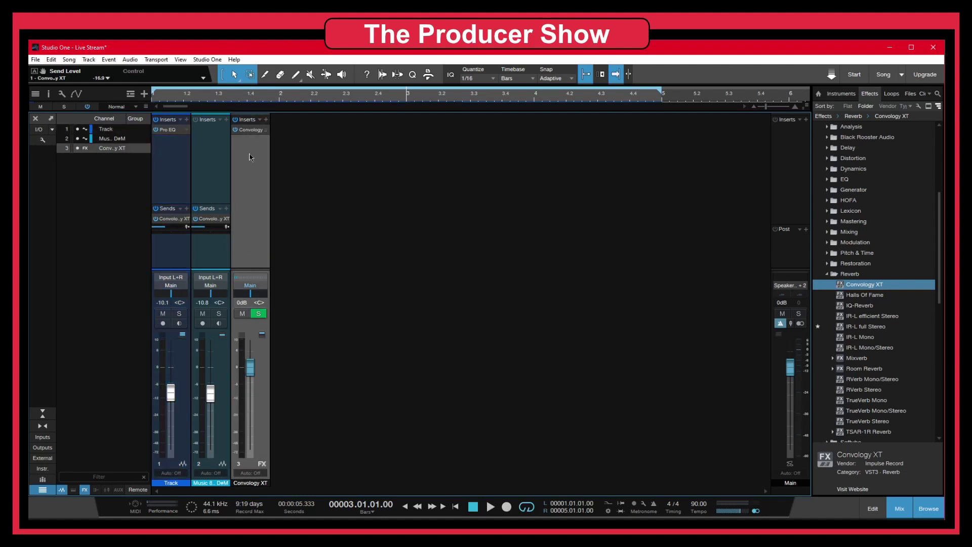
{"action": "right_click", "coordinate": [249, 236]}
{"action": "left_click", "coordinate": [283, 330]}
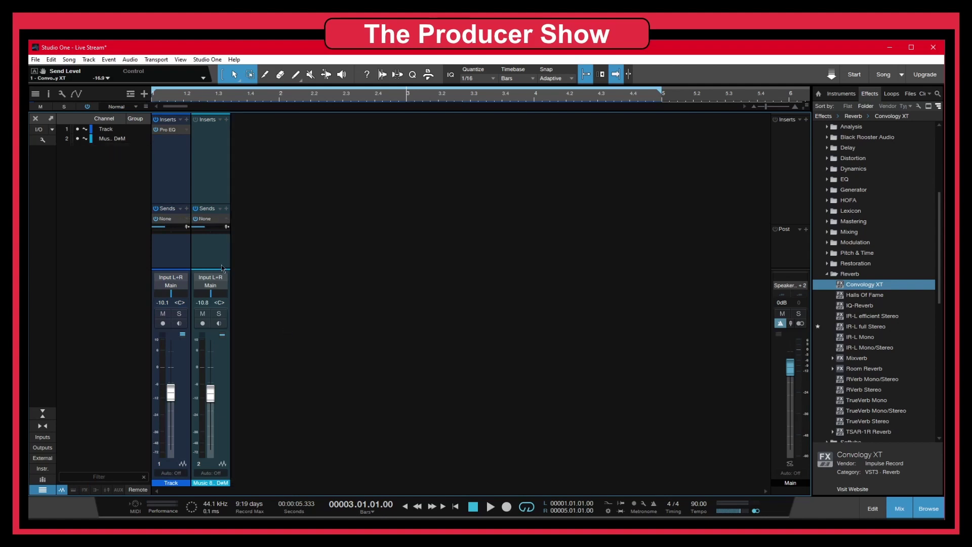
{"action": "left_click", "coordinate": [213, 258]}
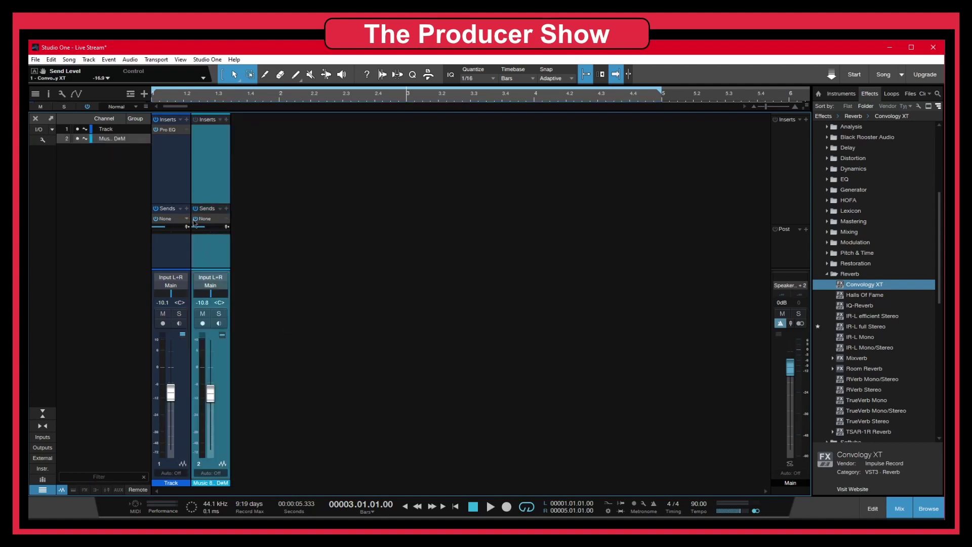
{"action": "mouse_move", "coordinate": [197, 224]}
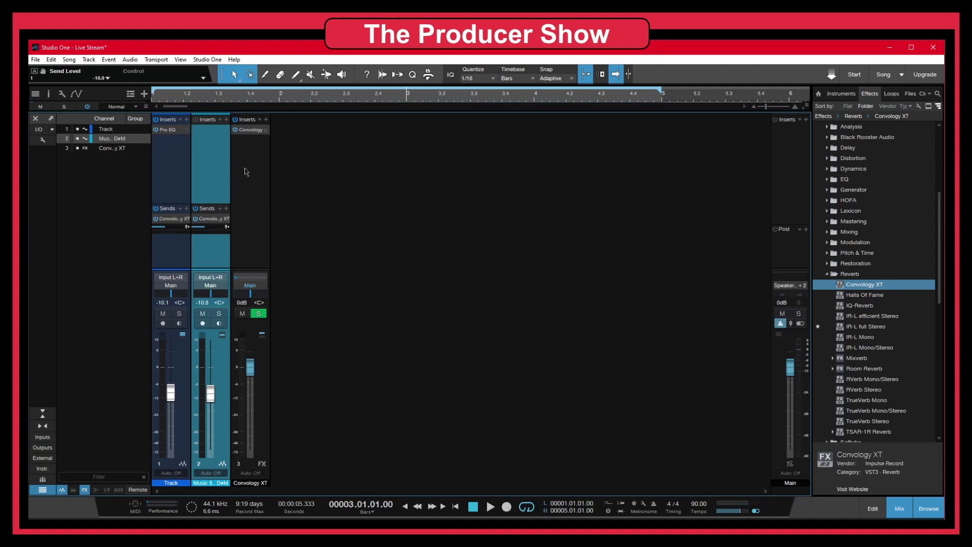
Step: Rename the Convology XT FX channel to Aux Rev
{"action": "left_click", "coordinate": [175, 224]}
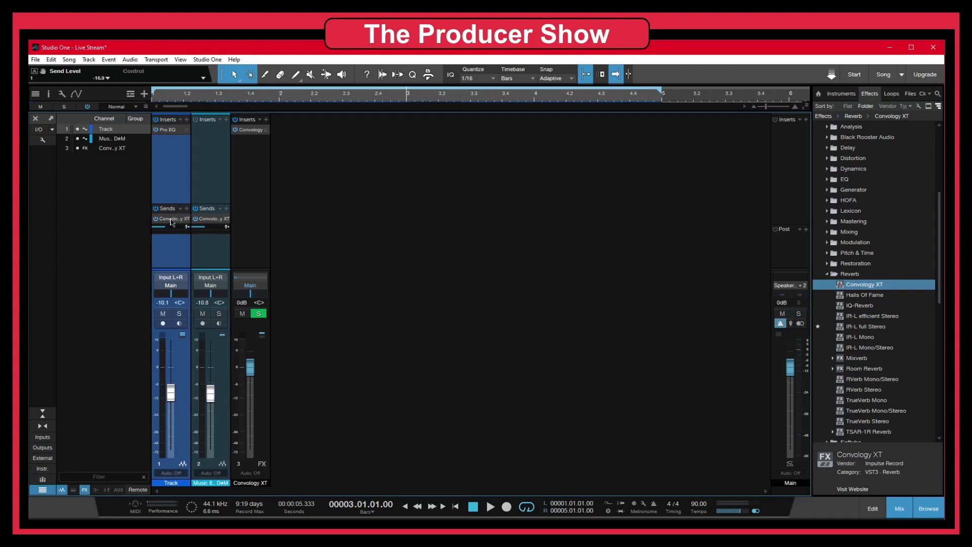
{"action": "left_click", "coordinate": [211, 254]}
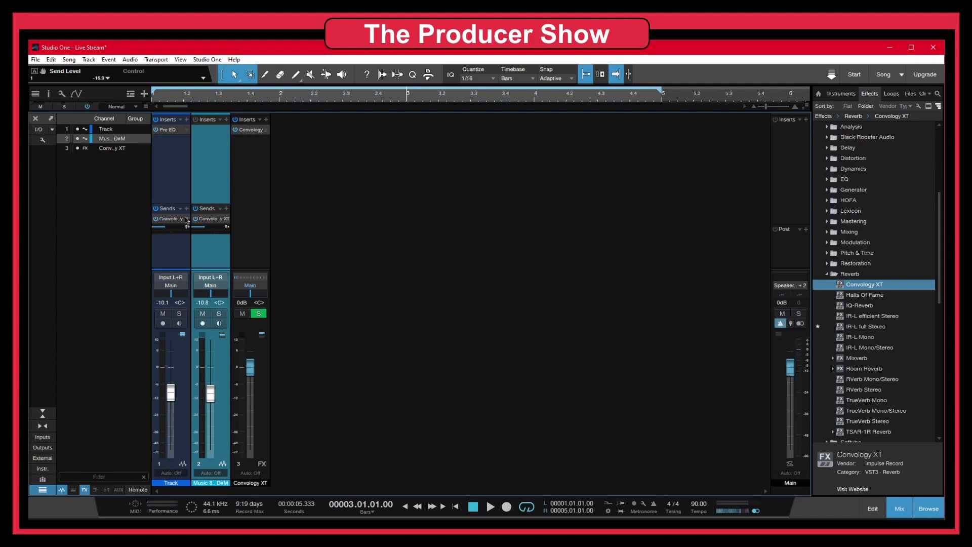
{"action": "left_click", "coordinate": [250, 190]}
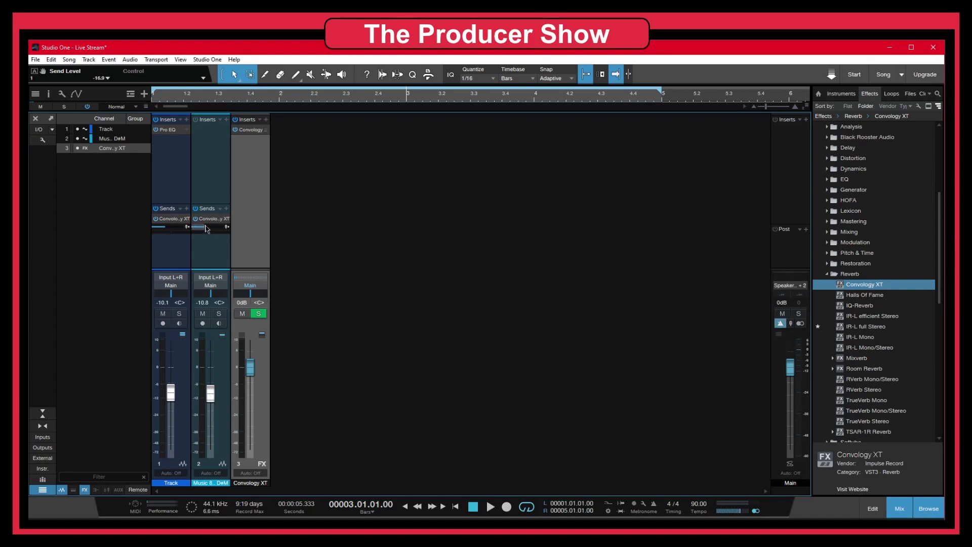
{"action": "double_click", "coordinate": [247, 482]}
{"action": "type", "text": "Aux Rev"}
{"action": "key", "text": "Return"}
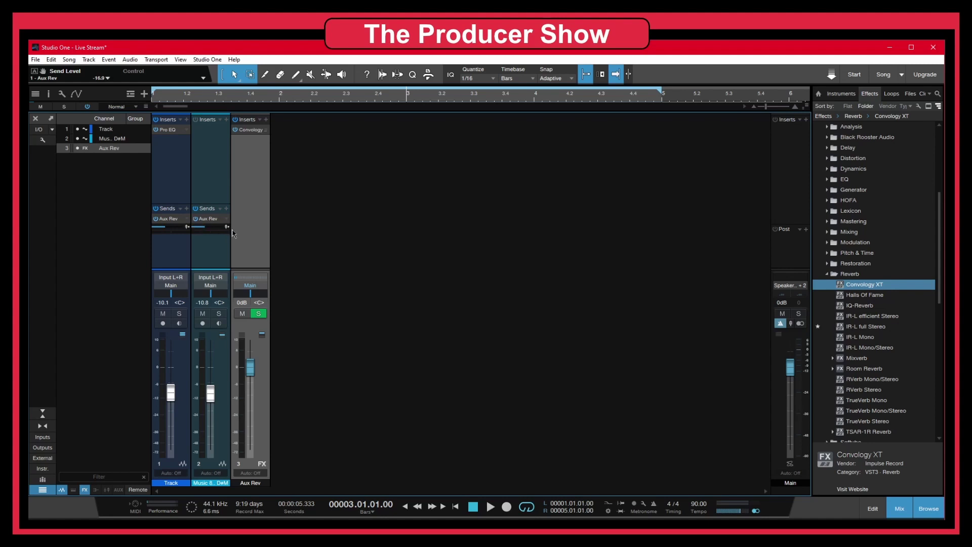
Step: Inspect the Aux Rev sends on both tracks and the drum track's send destination and add-send options
{"action": "left_click", "coordinate": [197, 231]}
{"action": "left_click", "coordinate": [172, 224]}
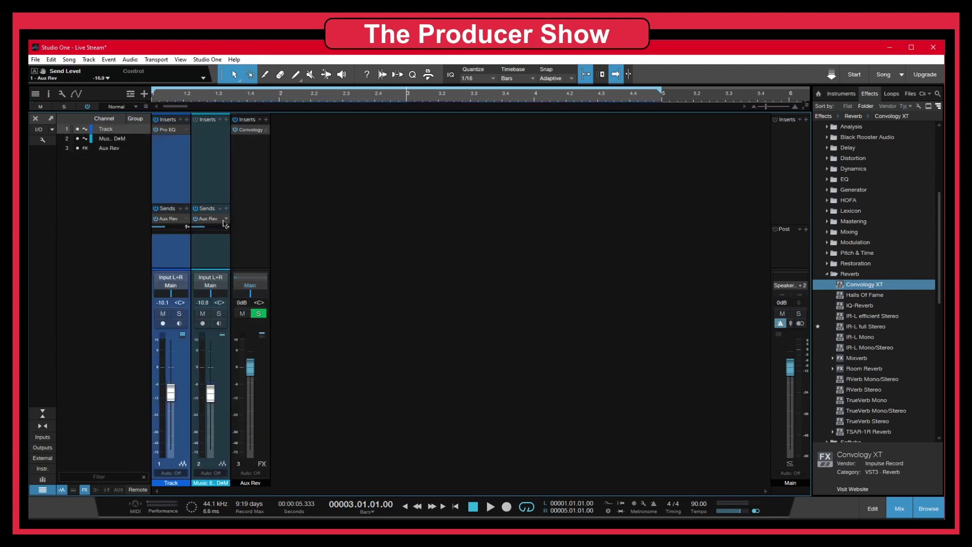
{"action": "left_click", "coordinate": [209, 225]}
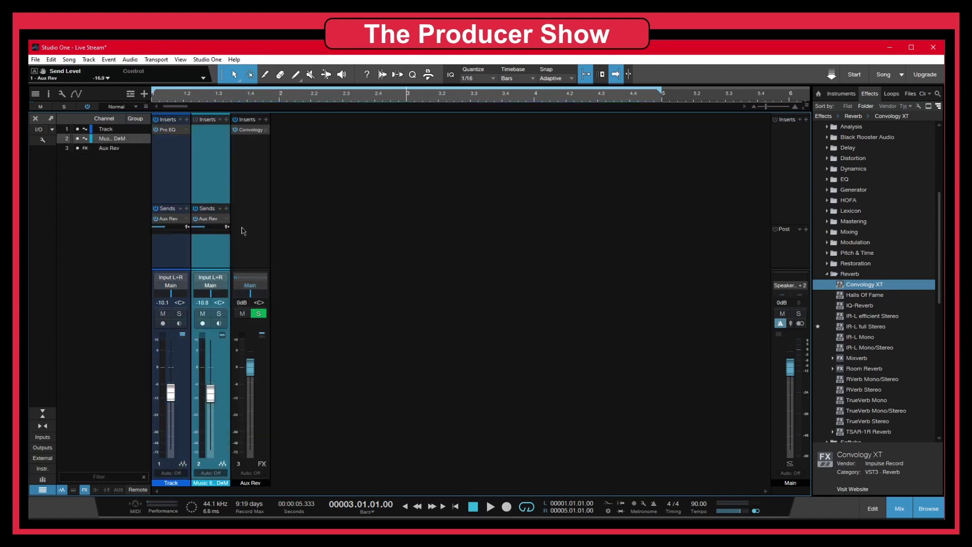
{"action": "left_click", "coordinate": [187, 219]}
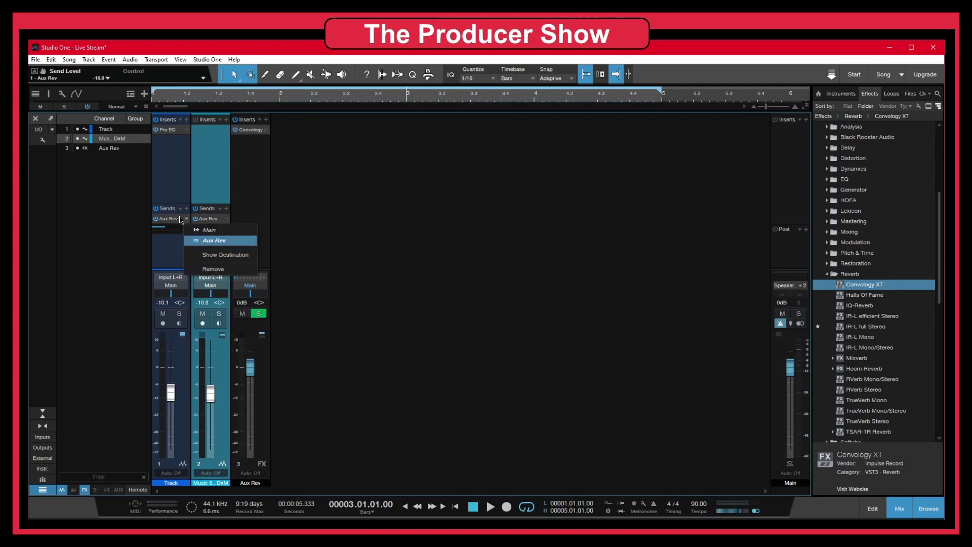
{"action": "left_click", "coordinate": [187, 212]}
{"action": "left_click", "coordinate": [186, 211]}
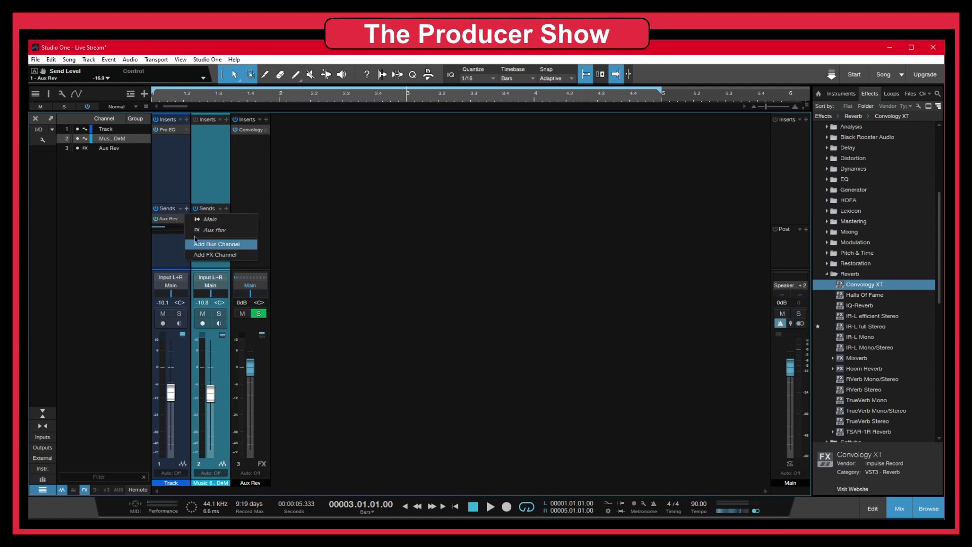
{"action": "left_click", "coordinate": [173, 253]}
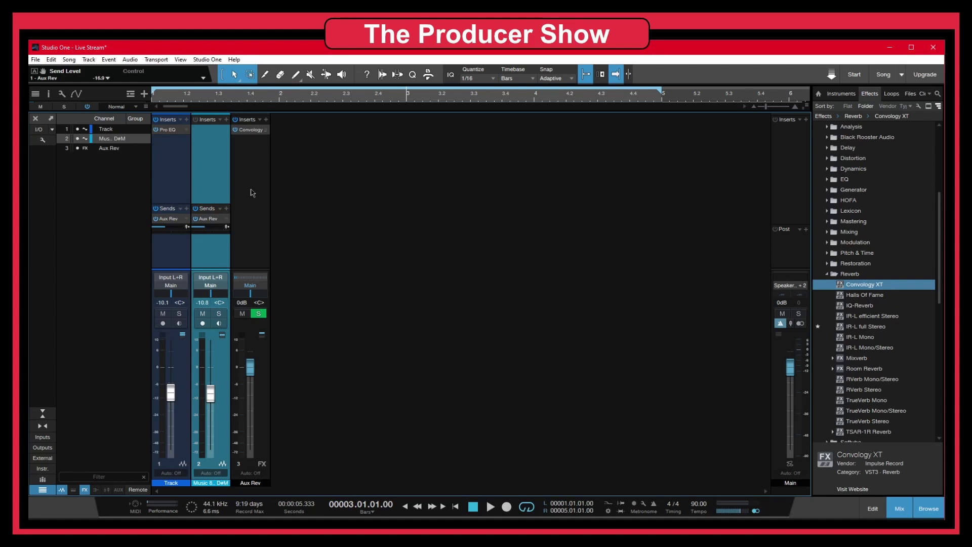
{"action": "left_click", "coordinate": [171, 251]}
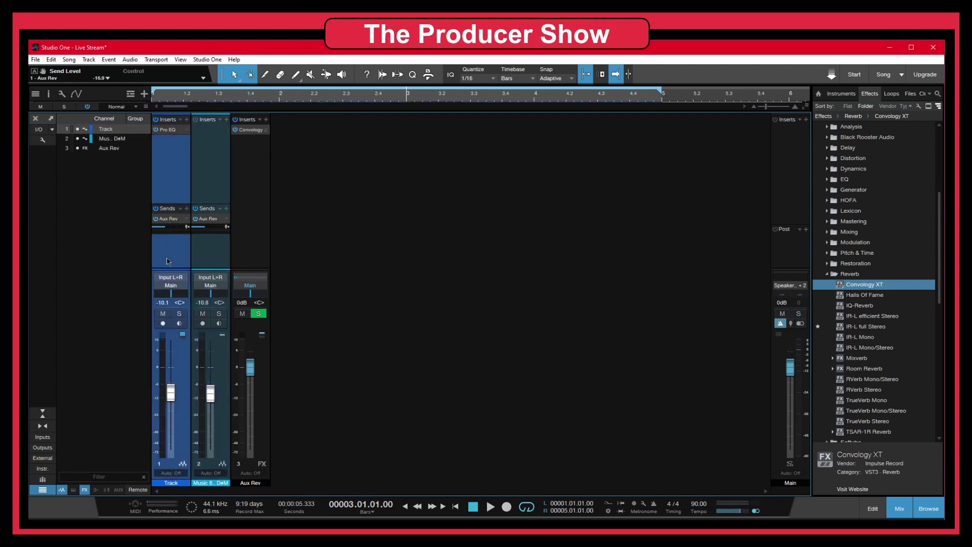
{"action": "left_click", "coordinate": [202, 254]}
{"action": "left_click", "coordinate": [172, 249]}
{"action": "left_click", "coordinate": [225, 248]}
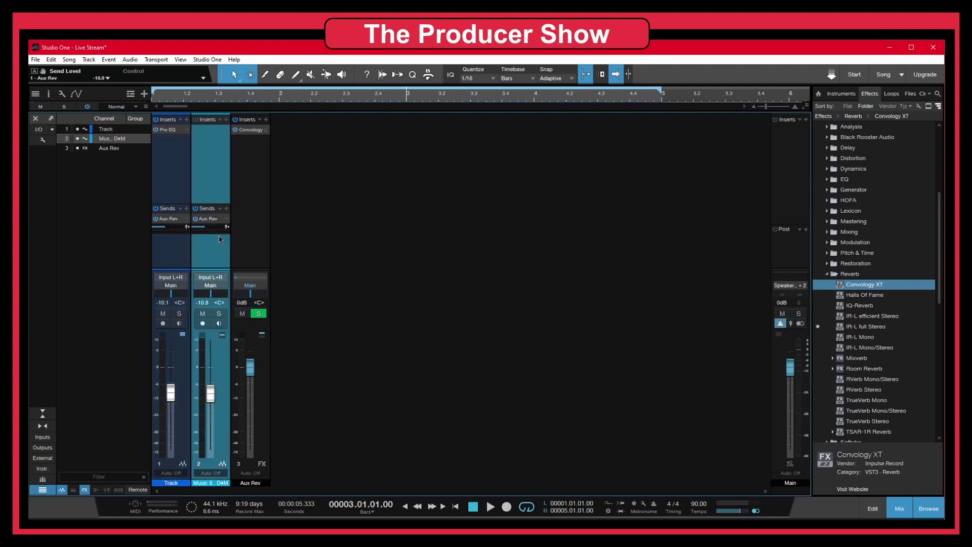
{"action": "left_click", "coordinate": [247, 168]}
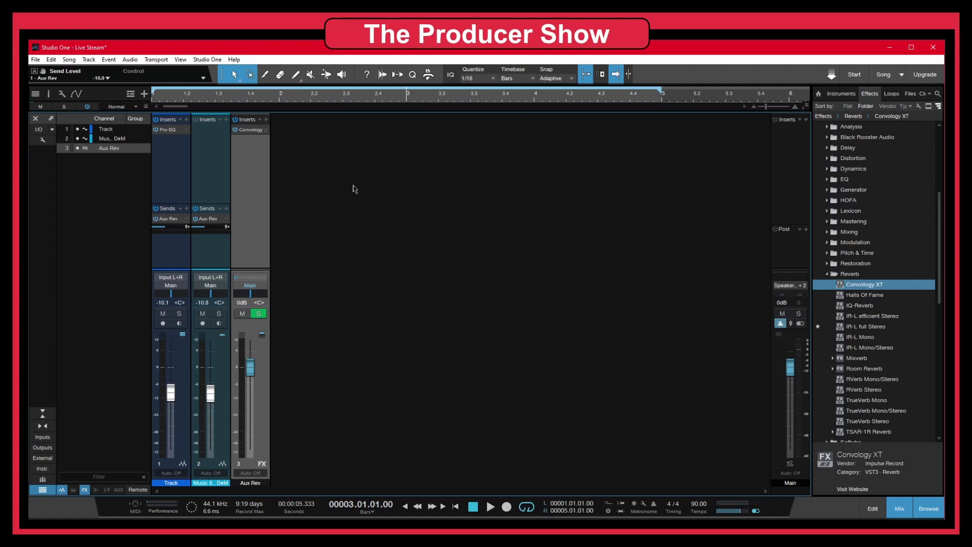
Step: Add a new FX channel to the console and name it Delay
{"action": "right_click", "coordinate": [308, 174]}
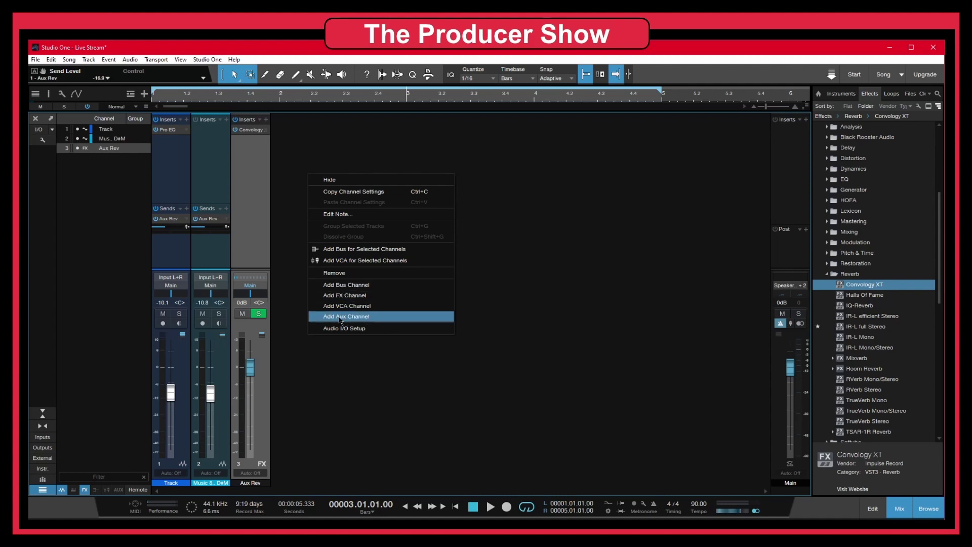
{"action": "left_click", "coordinate": [356, 298]}
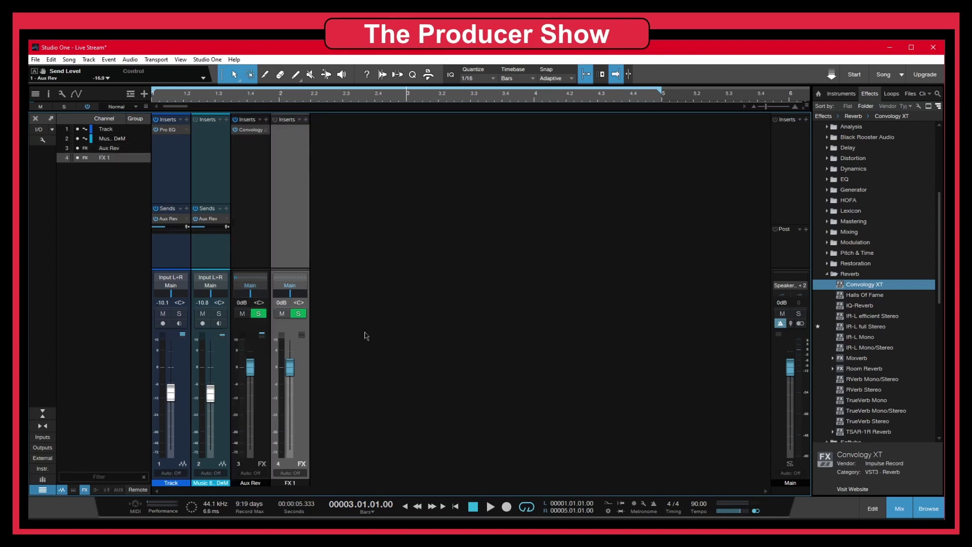
{"action": "double_click", "coordinate": [291, 482]}
{"action": "type", "text": "Re"}
{"action": "type", "text": "lay"}
{"action": "key", "text": "Return"}
Step: Insert Analog Delay from the Delay effects folder on the Delay channel
{"action": "left_click", "coordinate": [833, 276]}
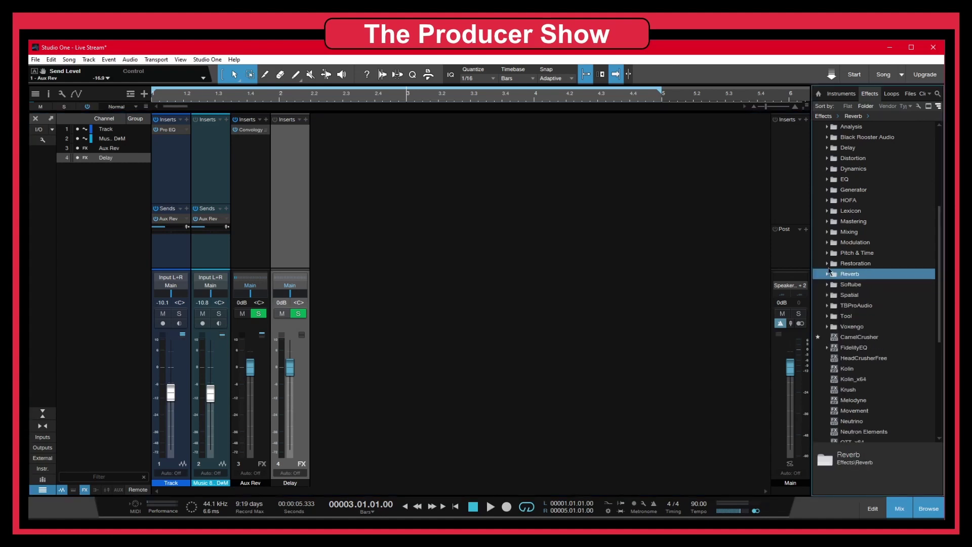
{"action": "scroll", "coordinate": [841, 202], "scroll_direction": "up", "scroll_amount": 5}
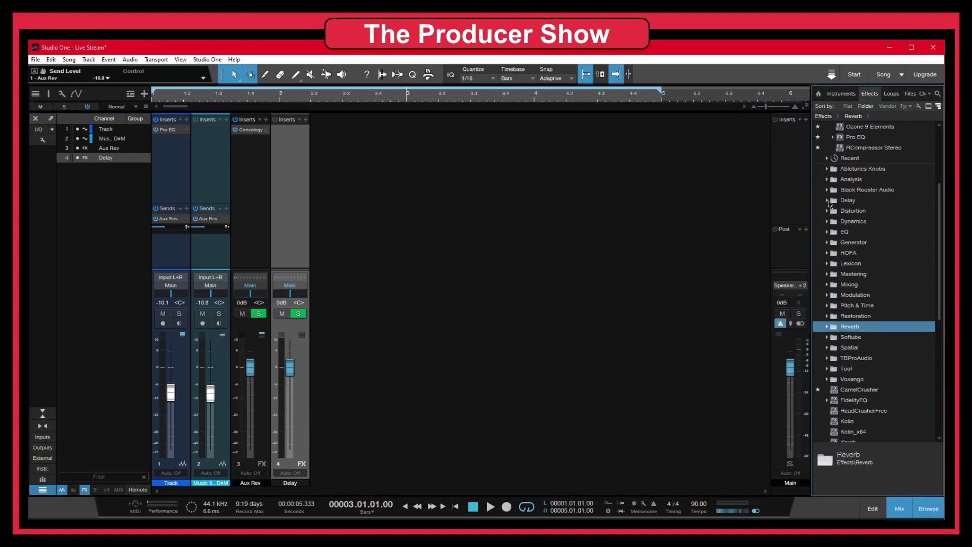
{"action": "left_click", "coordinate": [828, 201]}
{"action": "left_click_drag", "start_coordinate": [845, 211], "coordinate": [344, 209]}
{"action": "scroll", "coordinate": [840, 215], "scroll_direction": "up", "scroll_amount": 1}
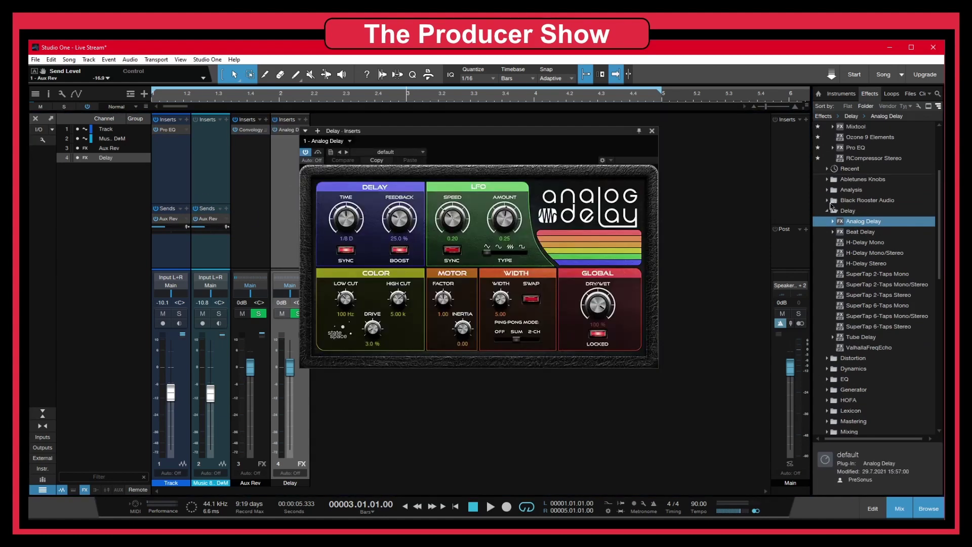
Step: Add Pro EQ from the favorite effects after Analog Delay on the Delay channel and close its editor
{"action": "left_click", "coordinate": [830, 210]}
{"action": "scroll", "coordinate": [845, 171], "scroll_direction": "up", "scroll_amount": 4}
{"action": "scroll", "coordinate": [846, 172], "scroll_direction": "up", "scroll_amount": 2}
{"action": "left_click_drag", "start_coordinate": [855, 211], "coordinate": [302, 154]}
{"action": "left_click", "coordinate": [687, 133]}
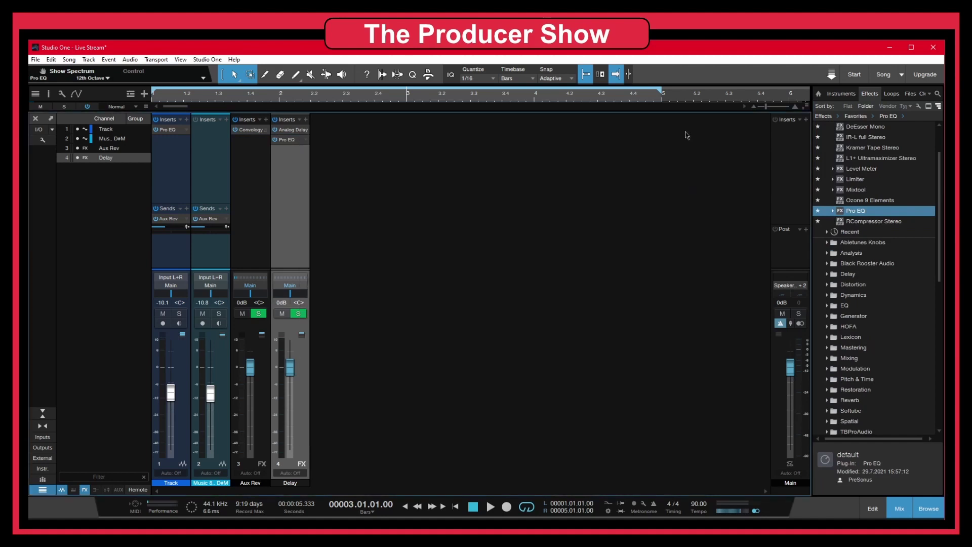
Step: On the Delay channel's Pro EQ, set the low cut to 243 Hz with a 24dB/Oct slope
{"action": "left_click", "coordinate": [286, 140]}
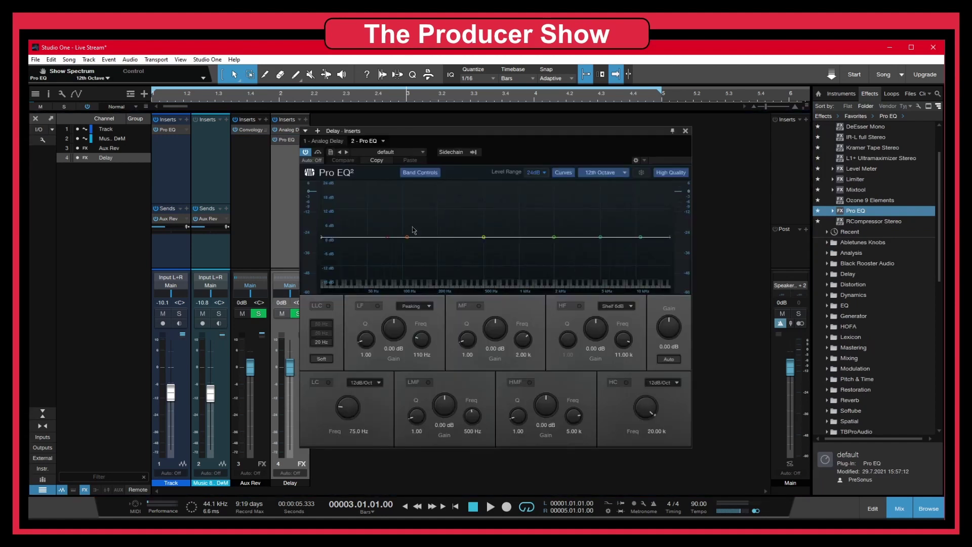
{"action": "mouse_move", "coordinate": [346, 403]}
{"action": "left_mouse_down"}
{"action": "mouse_move", "coordinate": [351, 390]}
{"action": "mouse_move", "coordinate": [352, 420]}
{"action": "left_mouse_up"}
{"action": "left_click", "coordinate": [373, 383]}
{"action": "left_click", "coordinate": [374, 418]}
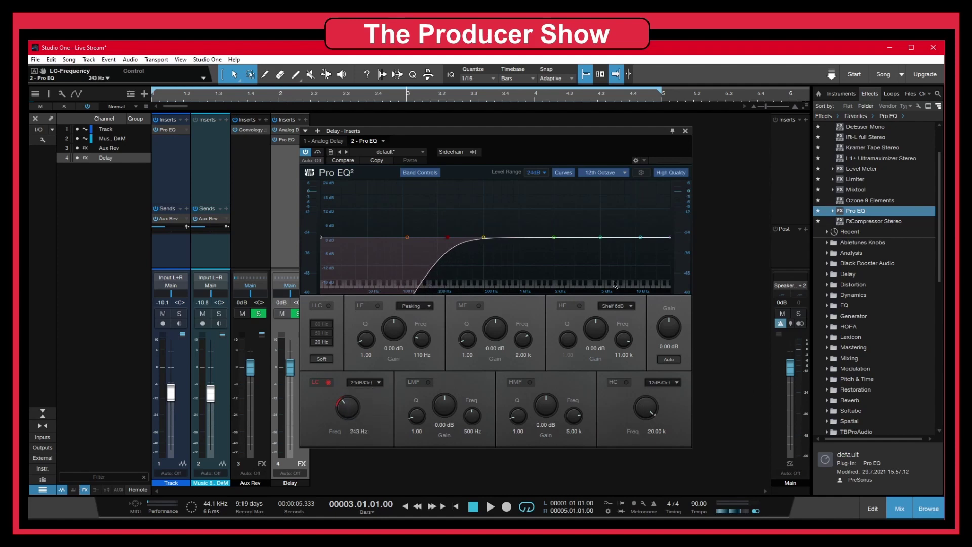
Step: Set the Pro EQ high cut to 6.18 kHz with a 6dB/Oct slope and close the editor
{"action": "left_click", "coordinate": [663, 382]}
{"action": "left_click", "coordinate": [663, 391]}
{"action": "left_click", "coordinate": [626, 382]}
{"action": "left_click_drag", "start_coordinate": [645, 408], "coordinate": [646, 422]}
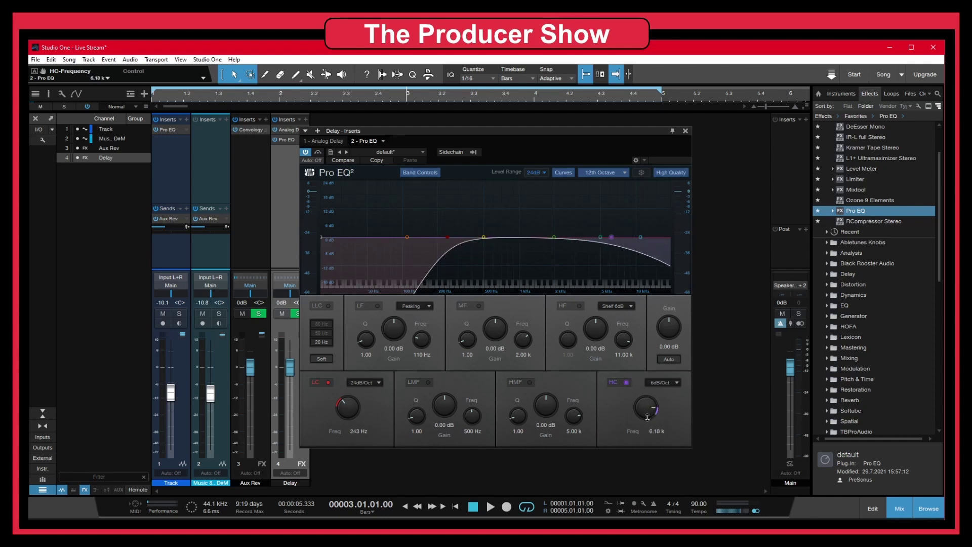
{"action": "left_click", "coordinate": [685, 131]}
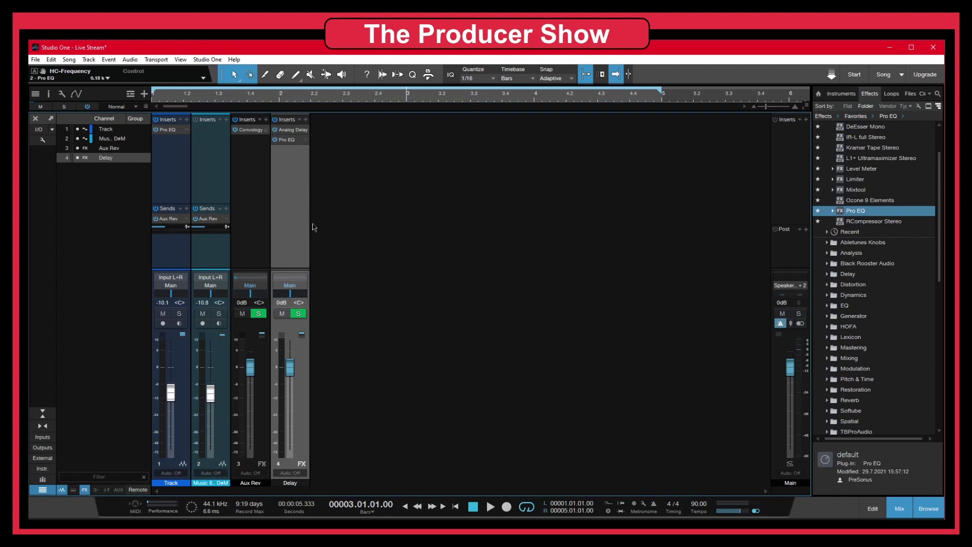
Step: While the loop plays, copy the Delay channel's inserts to the drum track's sends as a new FX channel, then stop playback
{"action": "key", "text": "space"}
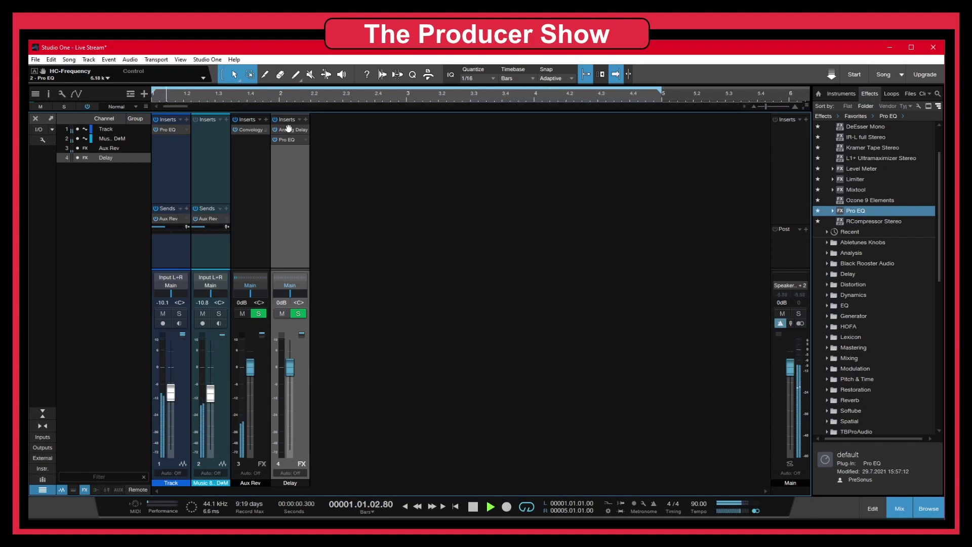
{"action": "left_click_drag", "start_coordinate": [289, 120], "coordinate": [172, 241]}
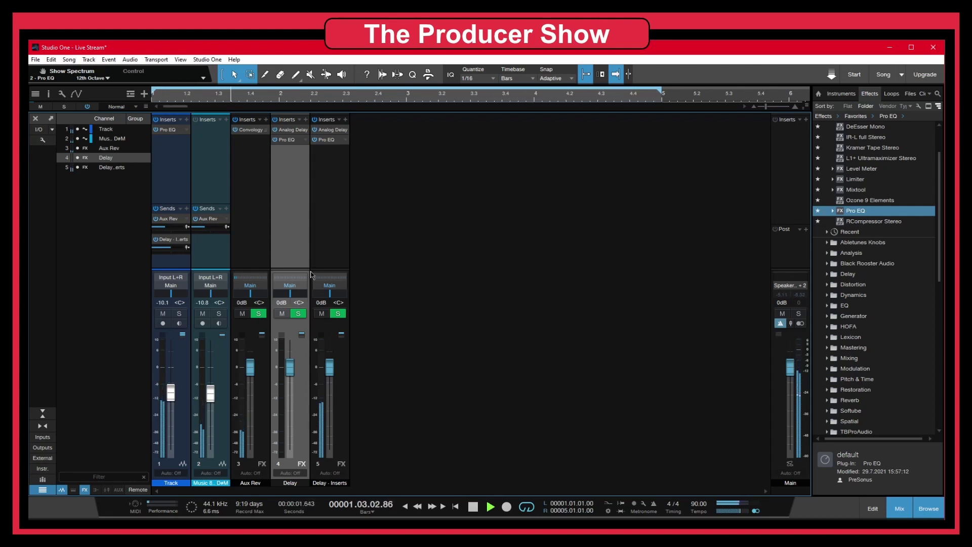
{"action": "key", "text": "space"}
Step: Add a send from the piano track to the existing Delay channel
{"action": "left_click", "coordinate": [227, 244]}
{"action": "left_click", "coordinate": [226, 208]}
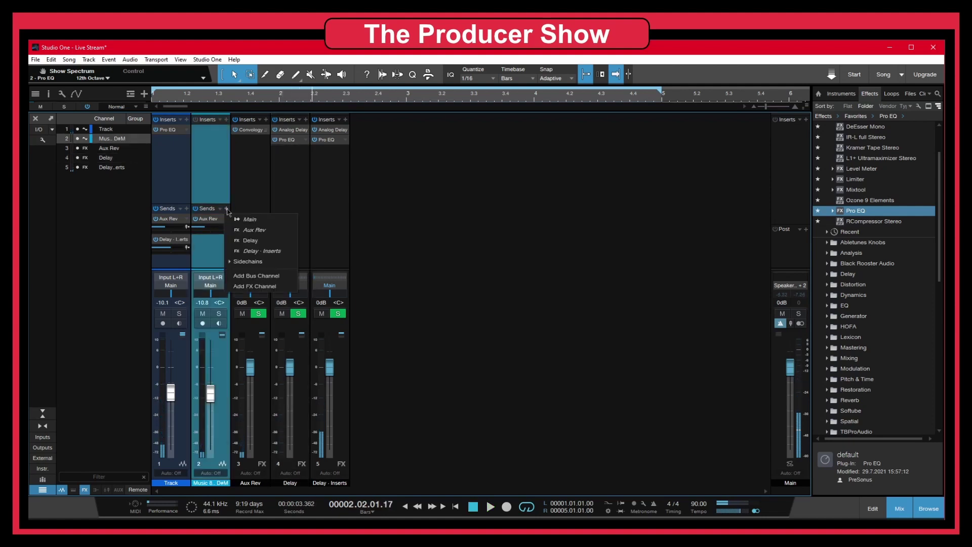
{"action": "left_click", "coordinate": [251, 241]}
Step: Remove the duplicate Delay - Inserts FX channel and delete the drum track's leftover send without a destination
{"action": "left_click", "coordinate": [184, 245]}
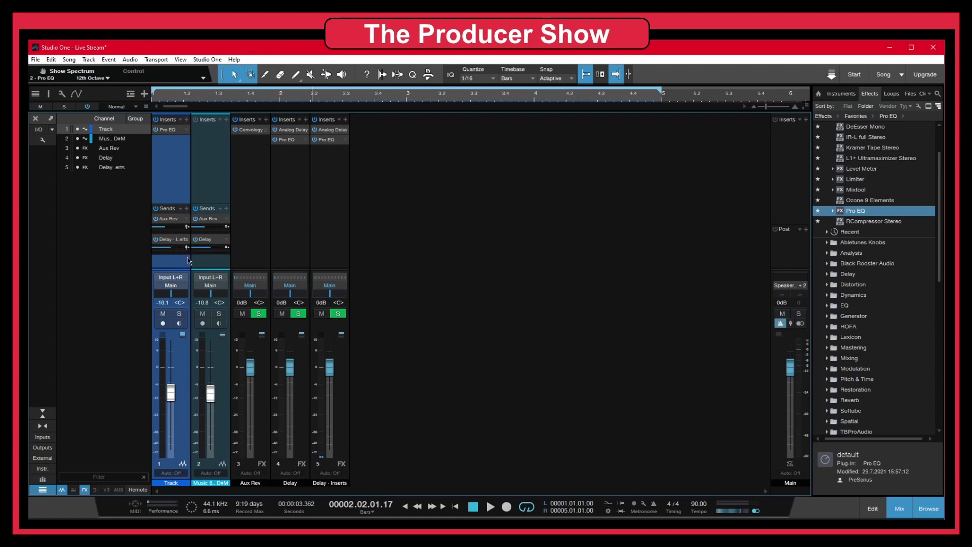
{"action": "left_click", "coordinate": [333, 227]}
{"action": "right_click", "coordinate": [333, 227]}
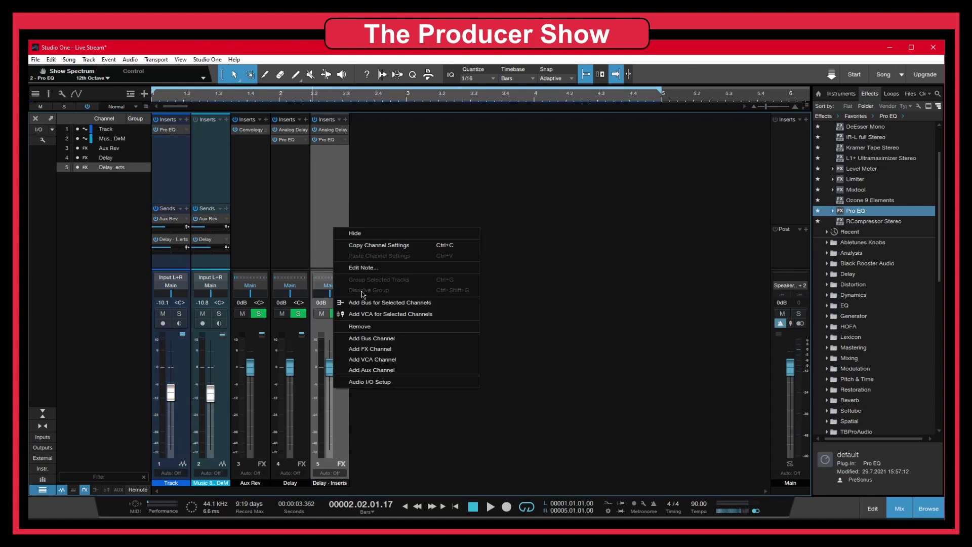
{"action": "left_click", "coordinate": [381, 326]}
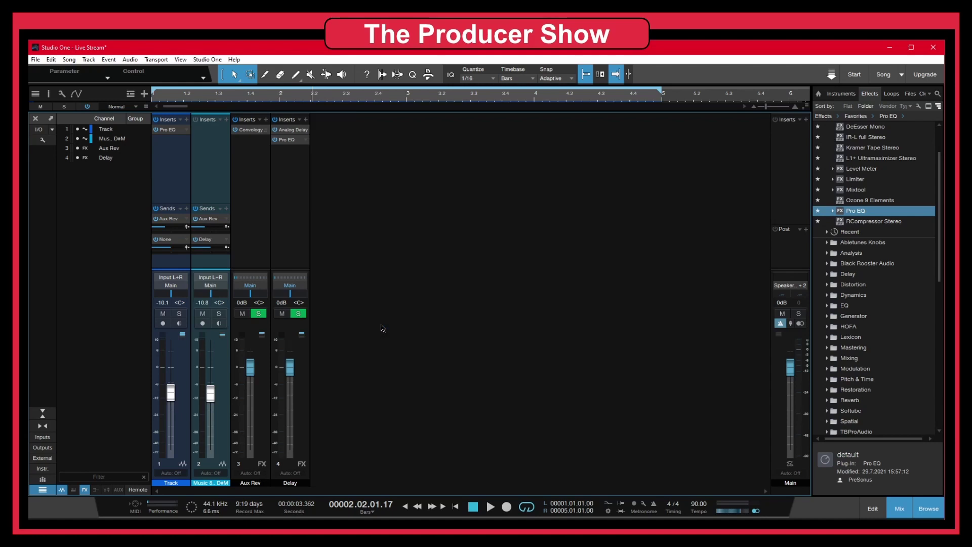
{"action": "left_click", "coordinate": [175, 241]}
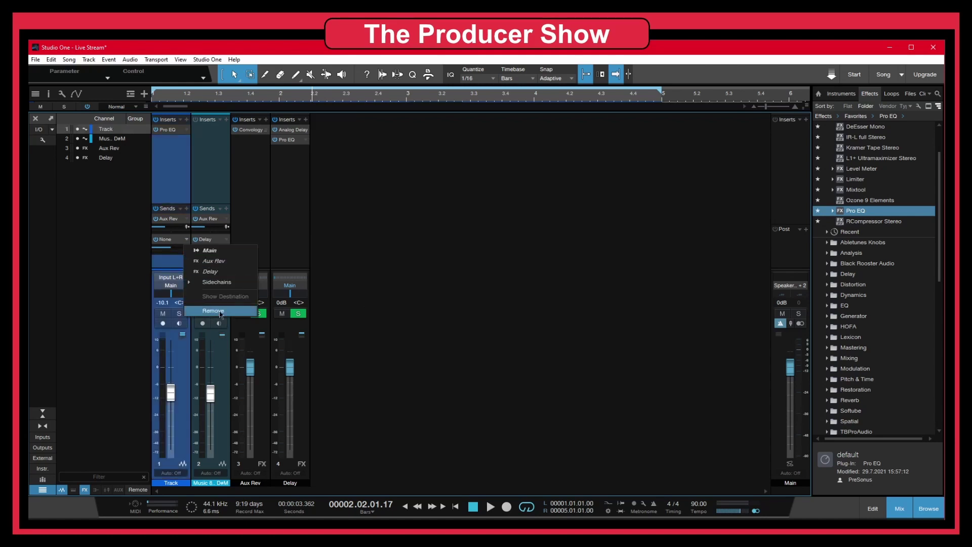
{"action": "left_click", "coordinate": [214, 310]}
Step: Copy the Delay channel's inserts onto the piano track's inserts, then remove all inserts from the piano track
{"action": "left_click", "coordinate": [291, 191]}
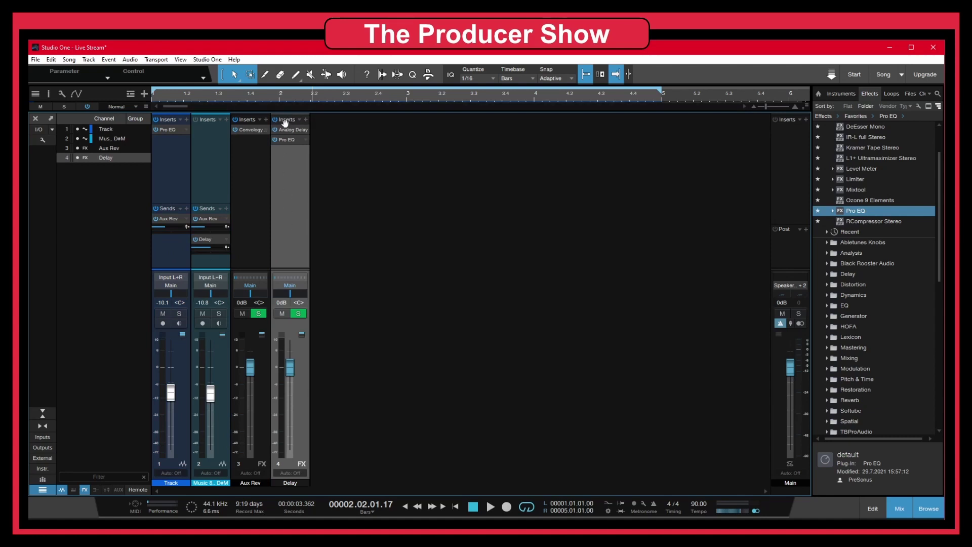
{"action": "left_click", "coordinate": [291, 485]}
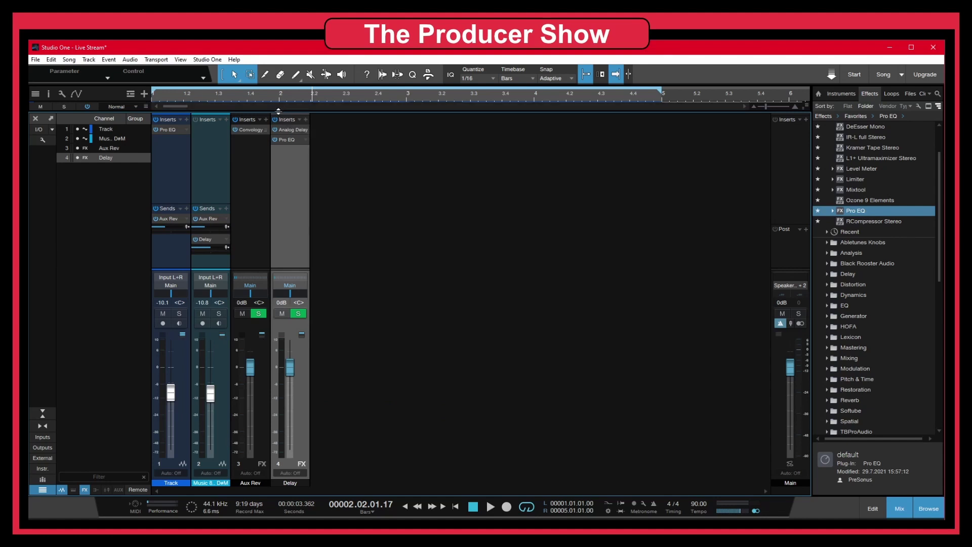
{"action": "left_click_drag", "start_coordinate": [291, 120], "coordinate": [176, 247]}
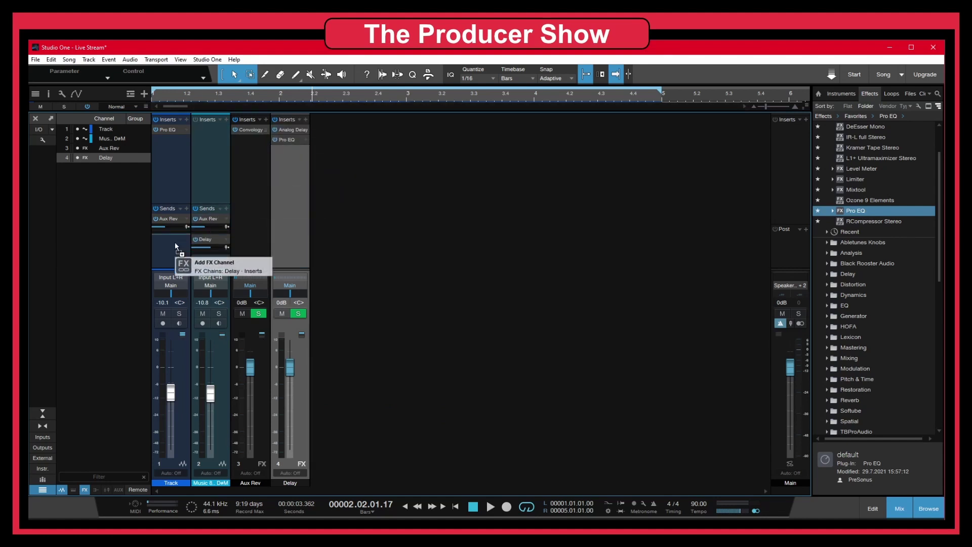
{"action": "left_click_drag", "start_coordinate": [175, 244], "coordinate": [215, 148]}
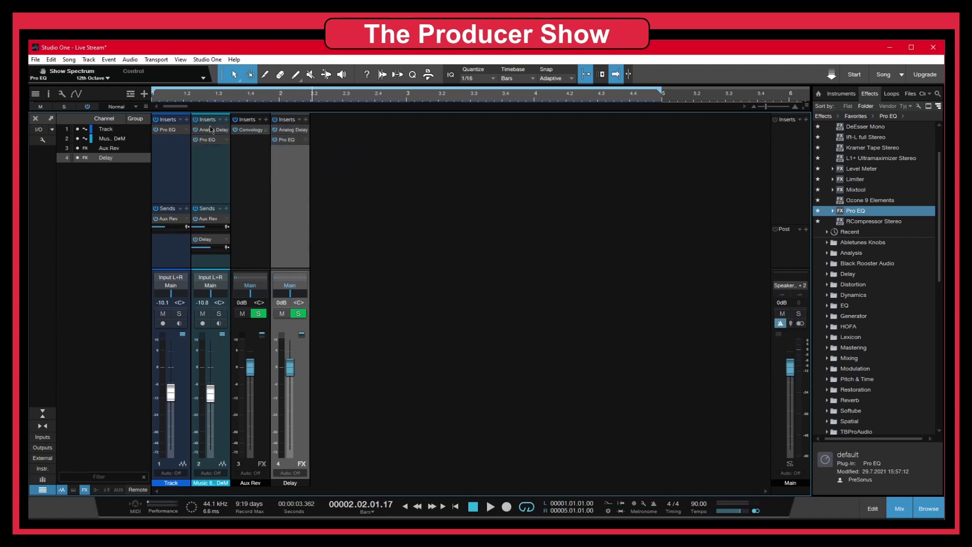
{"action": "left_click", "coordinate": [229, 133]}
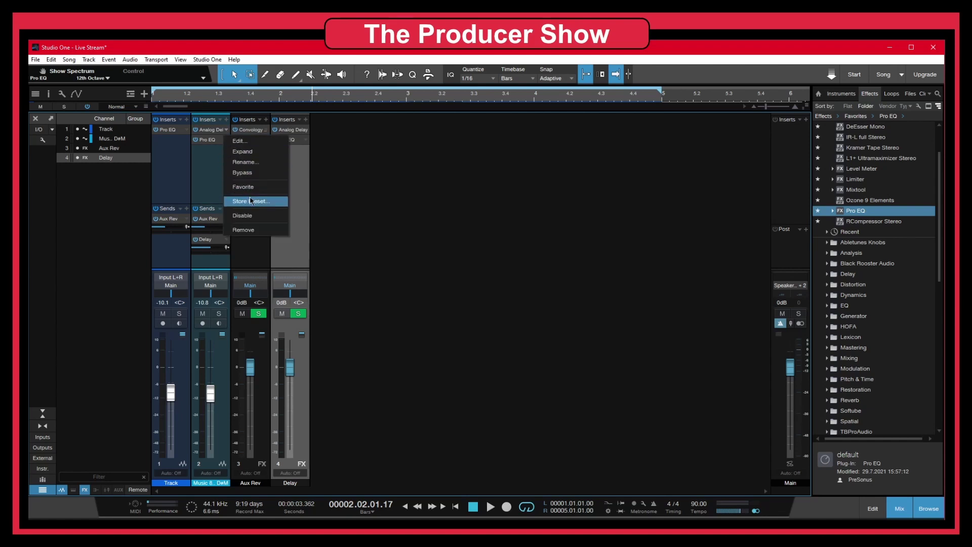
{"action": "left_click", "coordinate": [221, 121]}
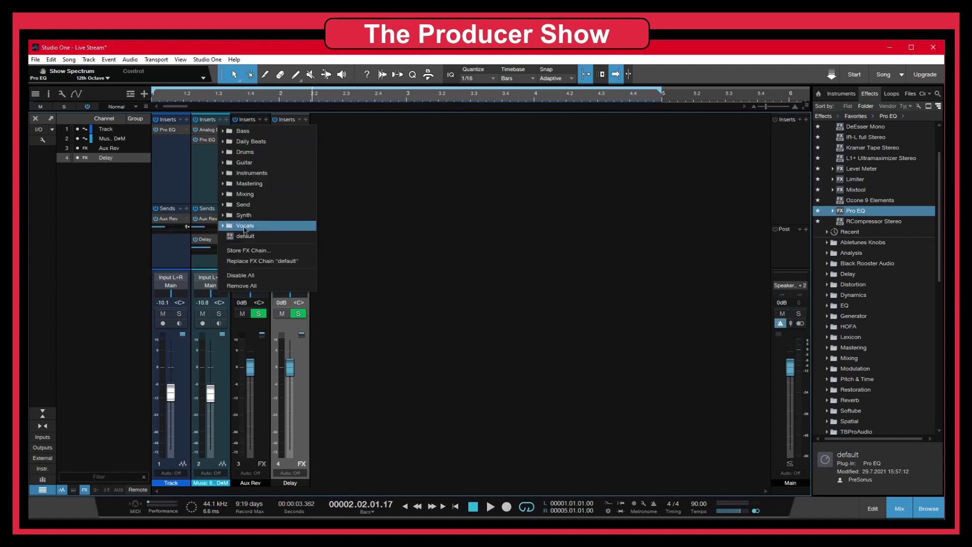
{"action": "left_click", "coordinate": [248, 286]}
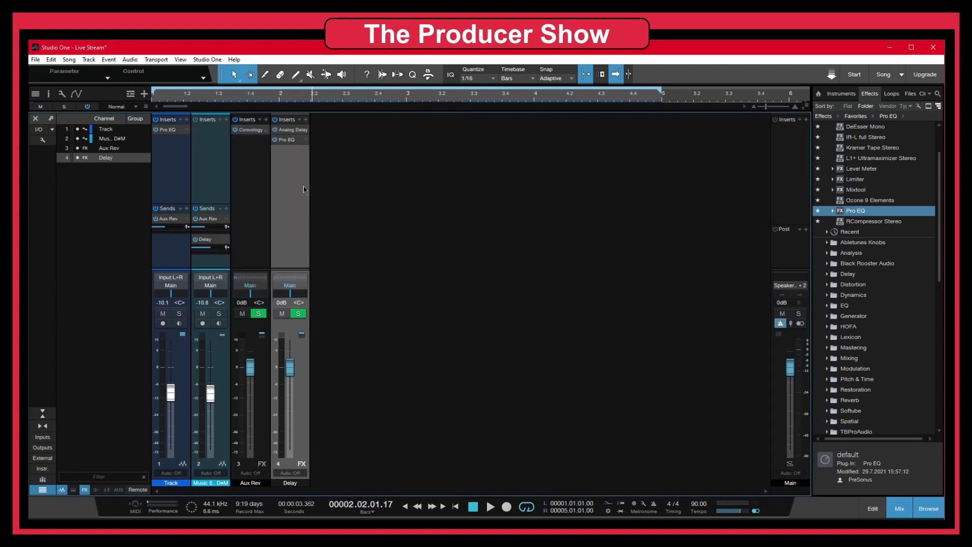
Step: Copy the piano track's Delay send to the drum track, check its Analog Delay editor, and play the loop briefly
{"action": "left_click", "coordinate": [208, 247]}
{"action": "left_click_drag", "start_coordinate": [209, 247], "coordinate": [169, 242]}
{"action": "double_click", "coordinate": [169, 241]}
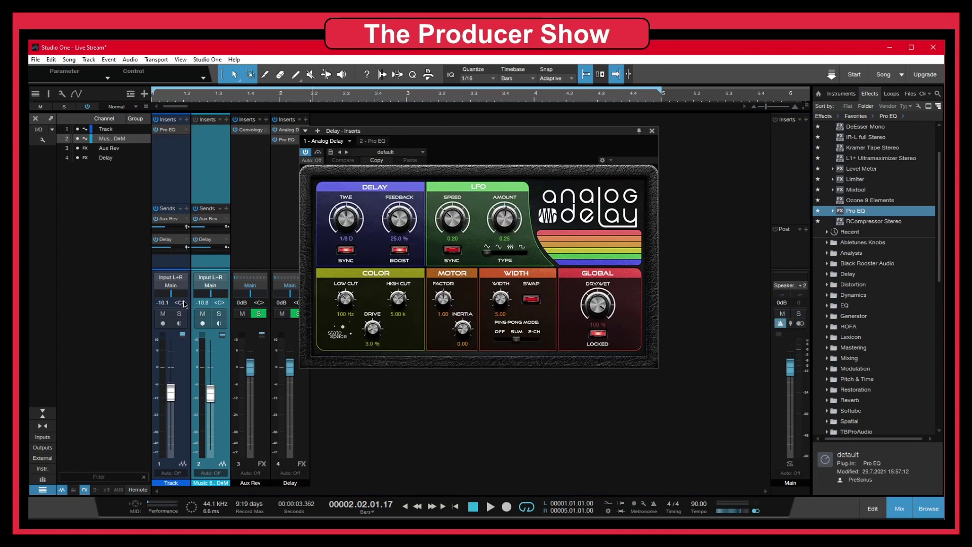
{"action": "left_click", "coordinate": [652, 130]}
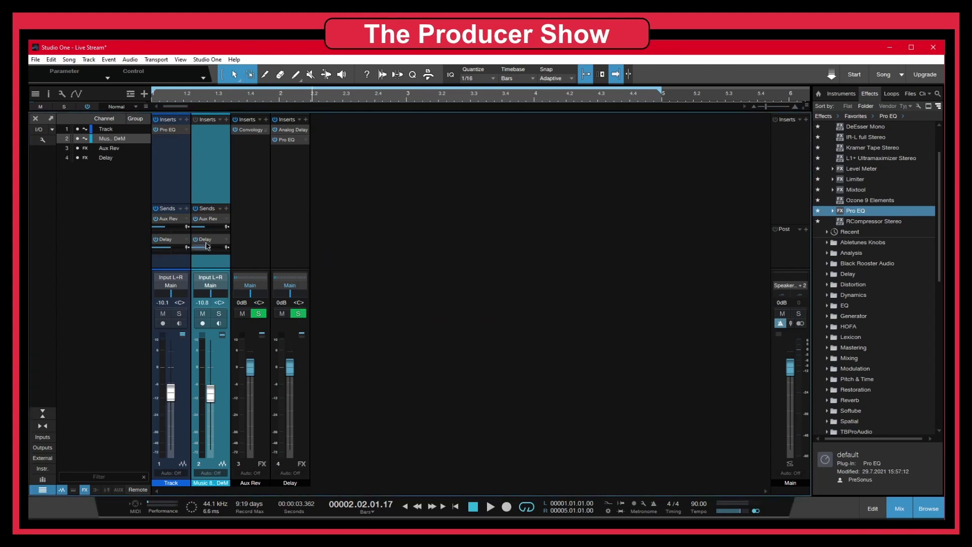
{"action": "key", "text": "space"}
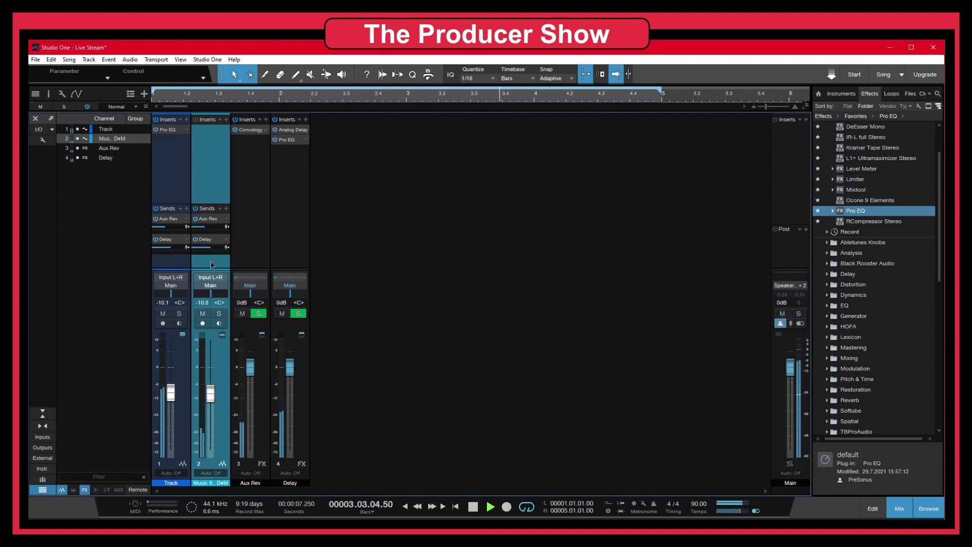
{"action": "key", "text": "space"}
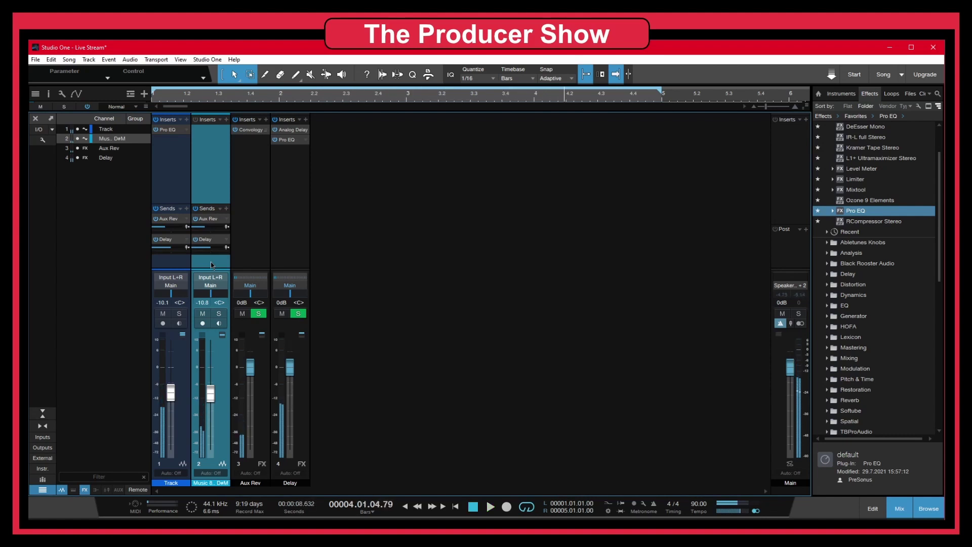
Step: During loop playback, set the Delay channel's volume to -10.7 dB, comparing with Aux Rev muted and unmuted, then stop playback
{"action": "left_click", "coordinate": [286, 252]}
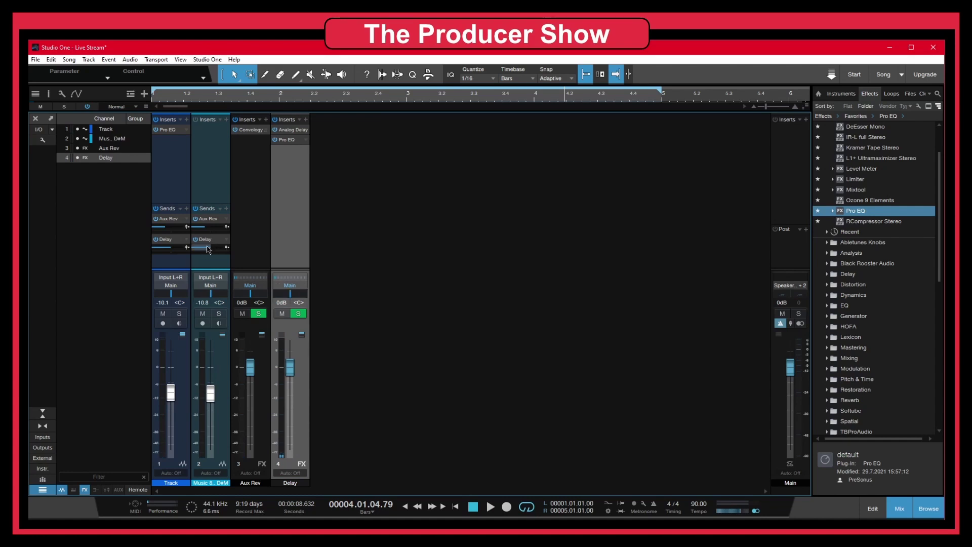
{"action": "left_click_drag", "start_coordinate": [290, 367], "coordinate": [290, 405]}
{"action": "key", "text": "space"}
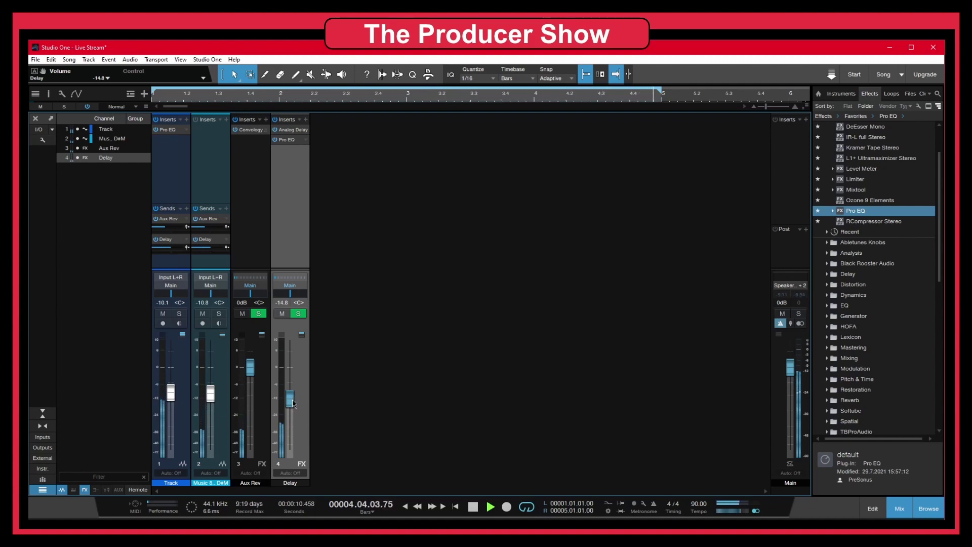
{"action": "scroll", "coordinate": [293, 399], "scroll_direction": "up", "scroll_amount": 2}
{"action": "scroll", "coordinate": [294, 400], "scroll_direction": "up", "scroll_amount": 1}
{"action": "left_click", "coordinate": [245, 315]}
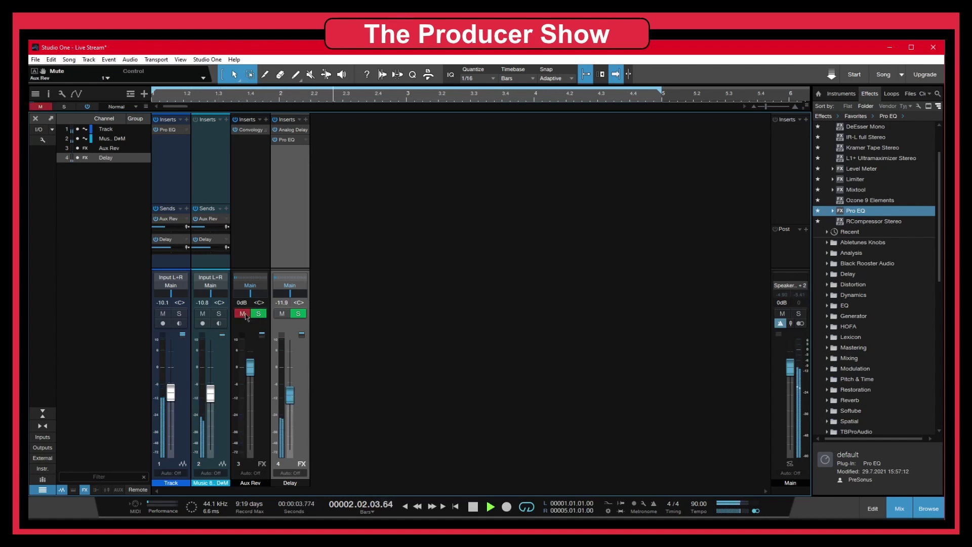
{"action": "left_click", "coordinate": [243, 314]}
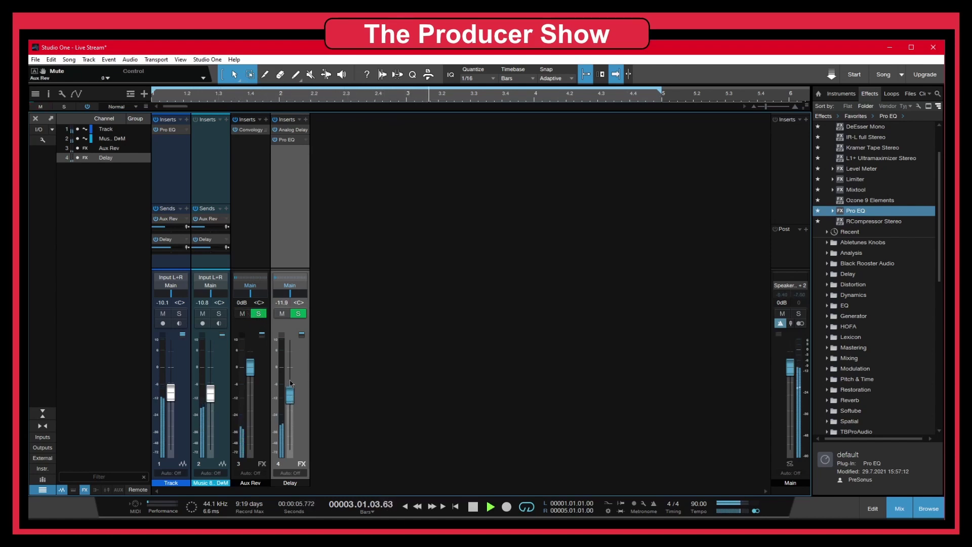
{"action": "scroll", "coordinate": [291, 388], "scroll_direction": "up", "scroll_amount": 1}
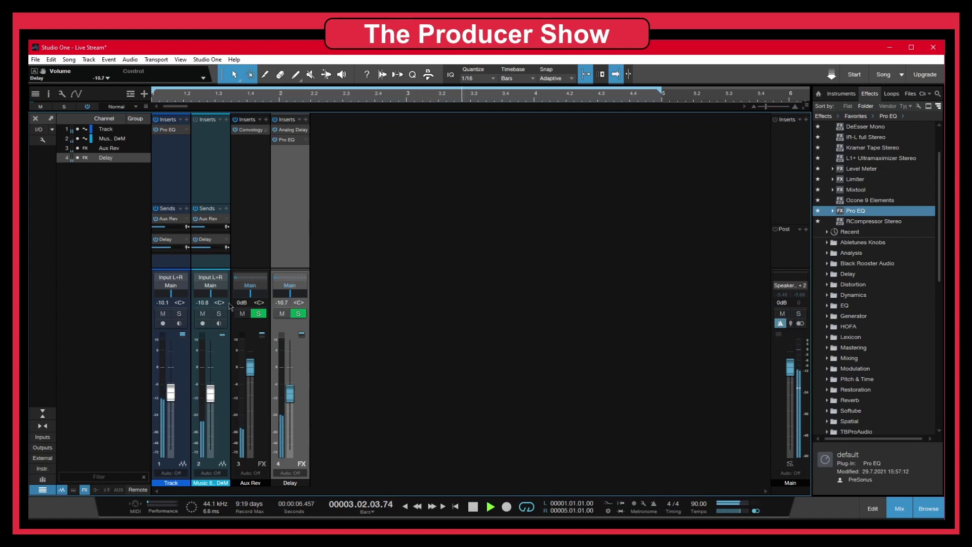
{"action": "key", "text": "space"}
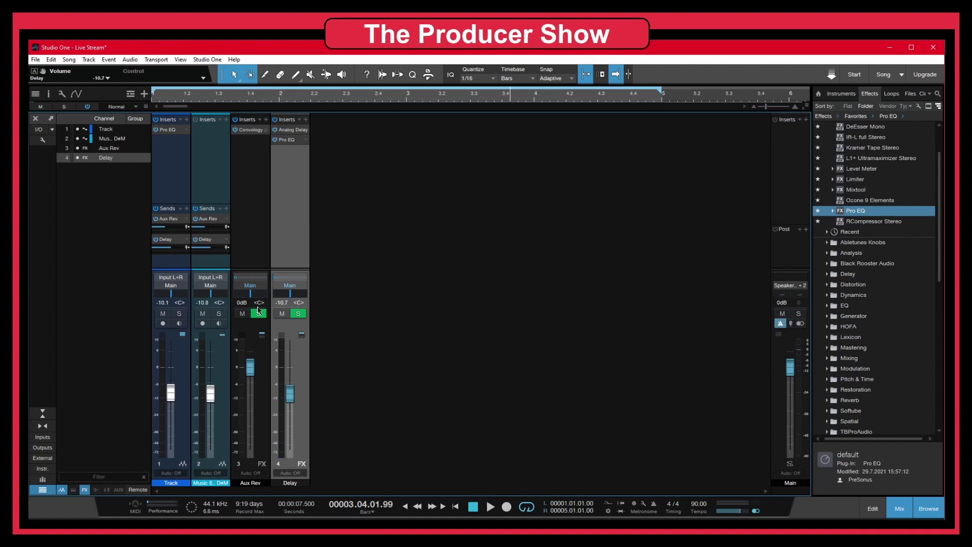
Step: Add a bus channel to the console and name it Mix
{"action": "right_click", "coordinate": [377, 201]}
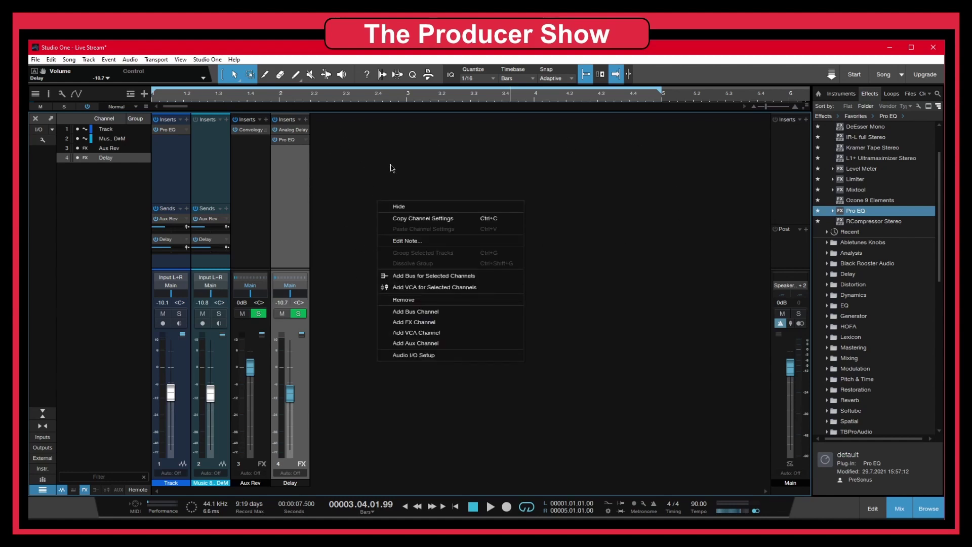
{"action": "left_click", "coordinate": [411, 314]}
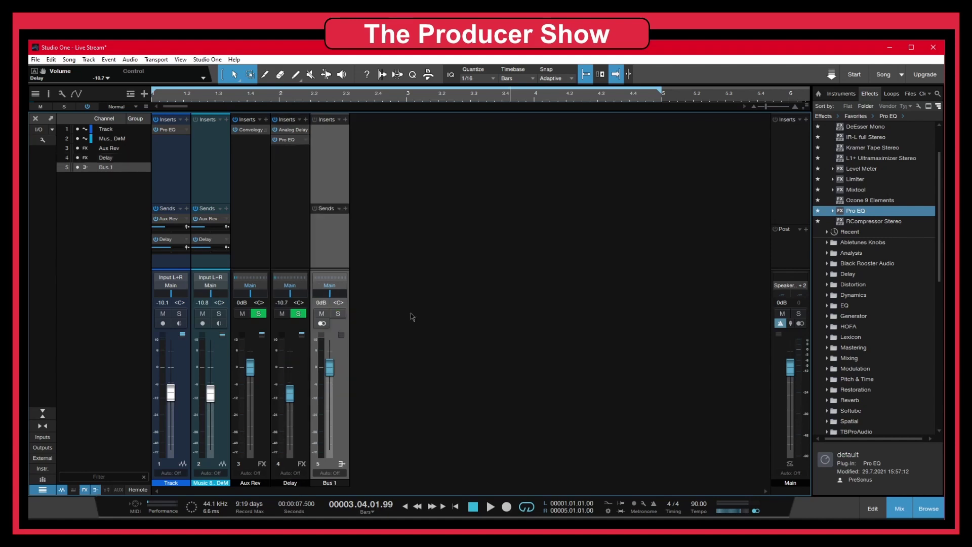
{"action": "double_click", "coordinate": [332, 483]}
{"action": "type", "text": "Mix"}
{"action": "key", "text": "Return"}
{"action": "left_click", "coordinate": [246, 220]}
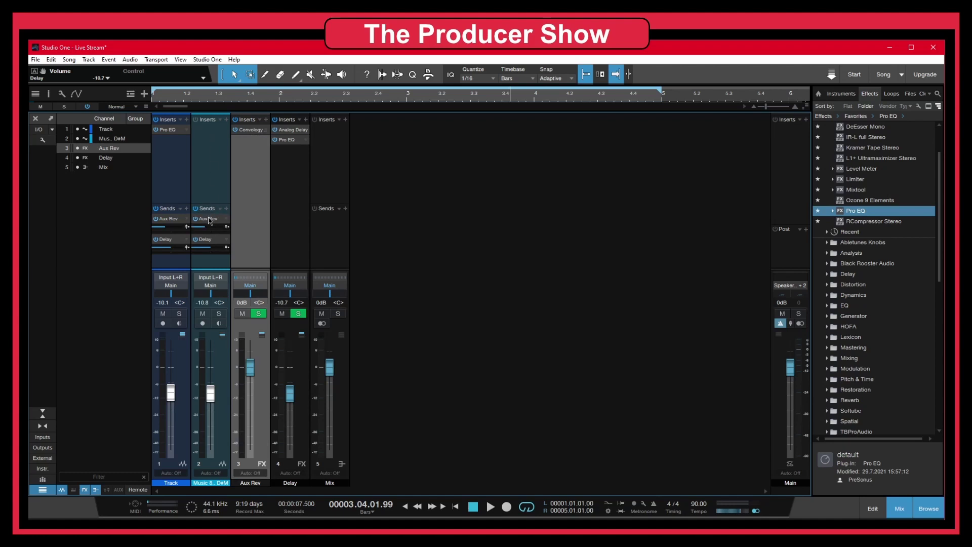
{"action": "left_click", "coordinate": [298, 223]}
{"action": "left_click", "coordinate": [254, 219]}
{"action": "left_click", "coordinate": [285, 218]}
{"action": "left_click", "coordinate": [269, 220]}
{"action": "left_click", "coordinate": [294, 222]}
{"action": "left_click", "coordinate": [262, 223]}
{"action": "left_click", "coordinate": [326, 235]}
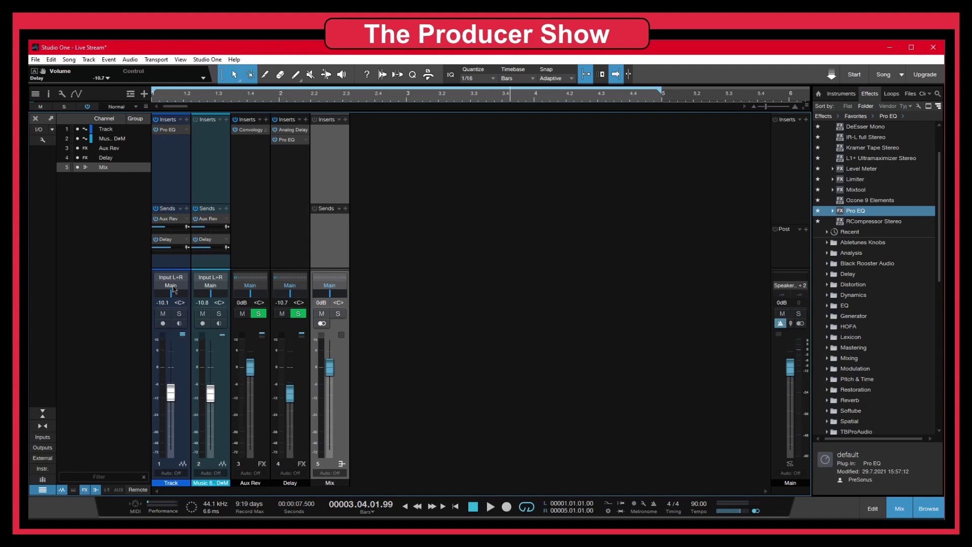
Step: Rename the first track as Drums and the second track as Piano
{"action": "double_click", "coordinate": [174, 484]}
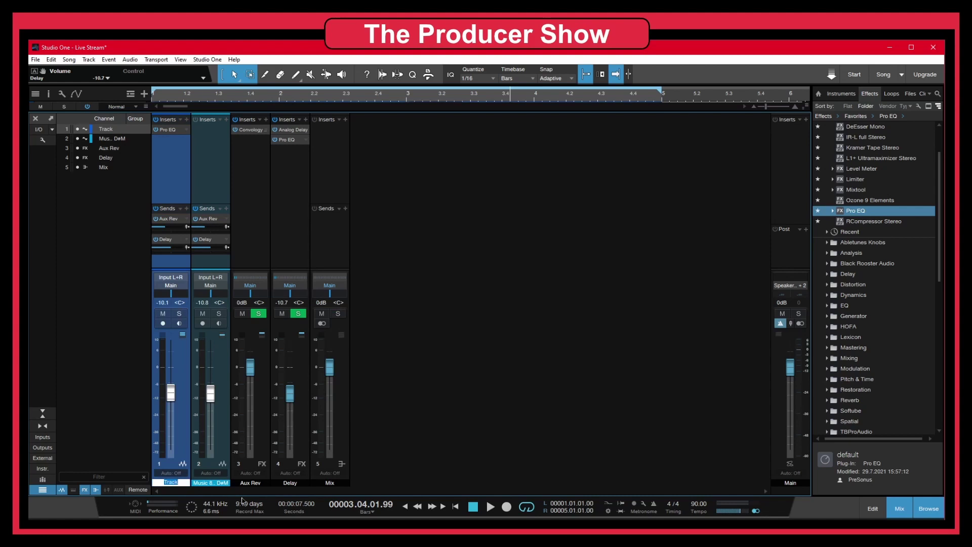
{"action": "type", "text": "Drums"}
{"action": "key", "text": "Return"}
{"action": "double_click", "coordinate": [218, 483]}
{"action": "type", "text": "P"}
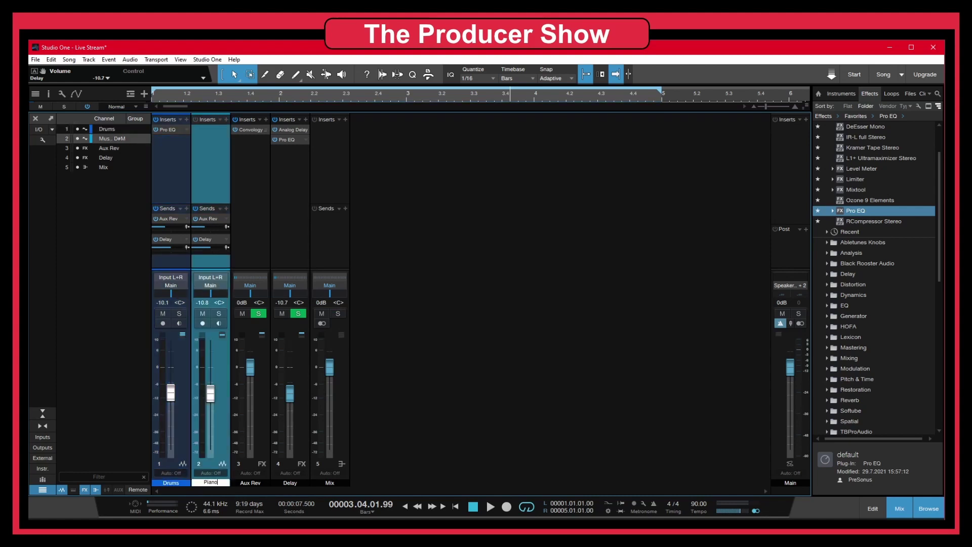
{"action": "type", "text": "iano"}
{"action": "key", "text": "Return"}
Step: Route the Drums channel's output to the Mix bus
{"action": "left_click", "coordinate": [176, 263]}
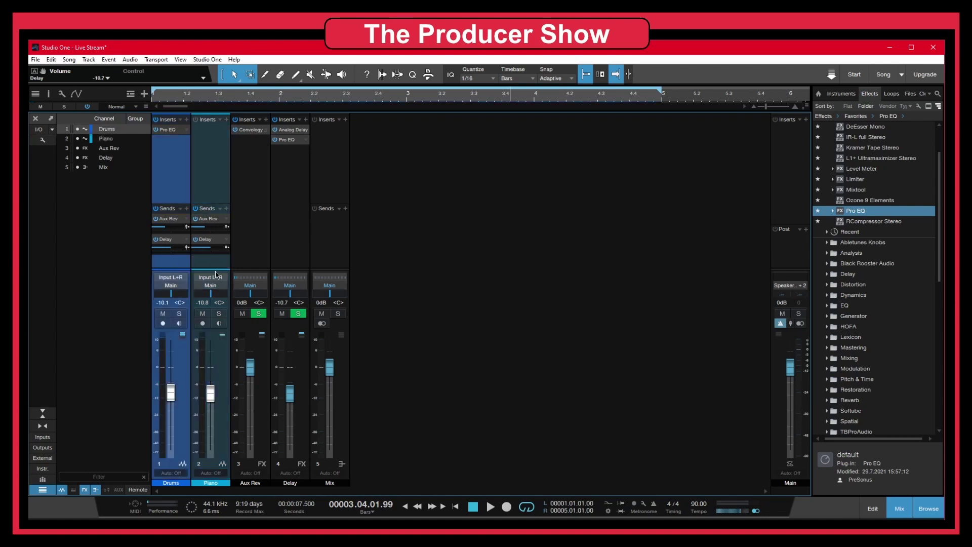
{"action": "left_click", "coordinate": [209, 266]}
{"action": "left_click", "coordinate": [177, 264]}
{"action": "left_click", "coordinate": [172, 287]}
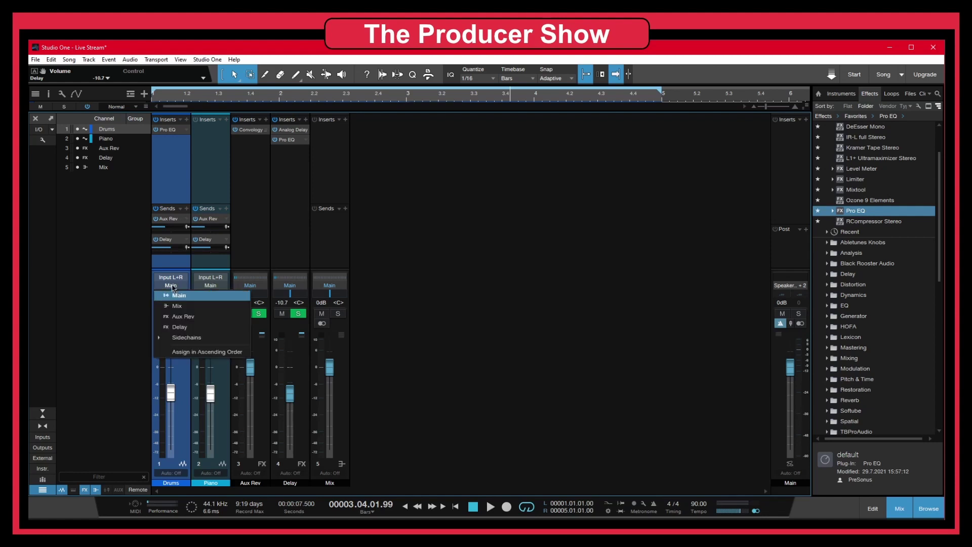
{"action": "left_click", "coordinate": [190, 338]}
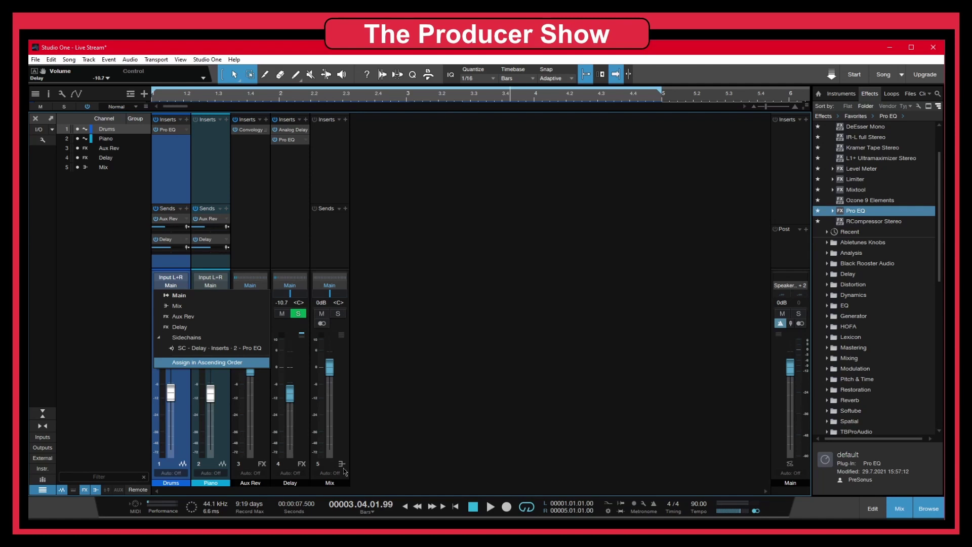
{"action": "left_click", "coordinate": [181, 306]}
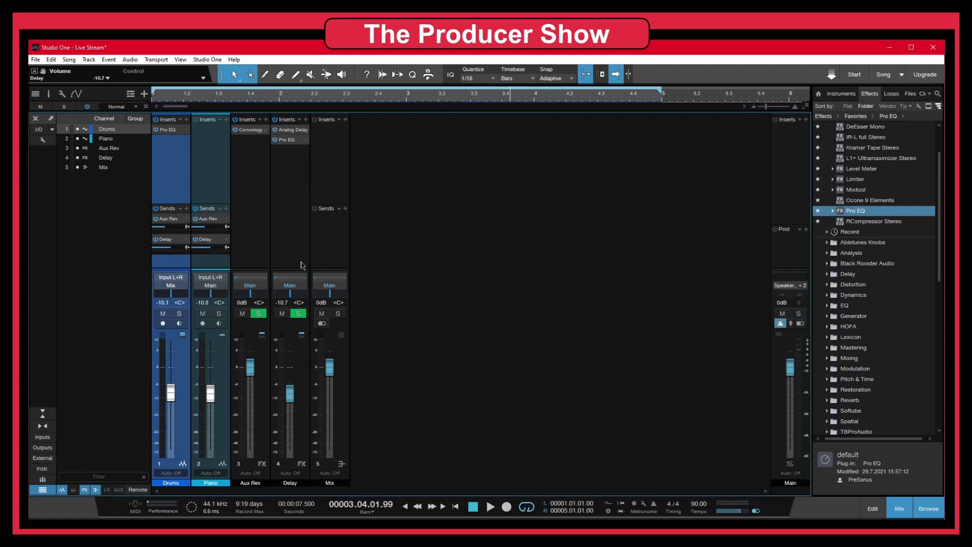
Step: Play the loop, mute the Mix bus, and select the Delay channel
{"action": "key", "text": "space"}
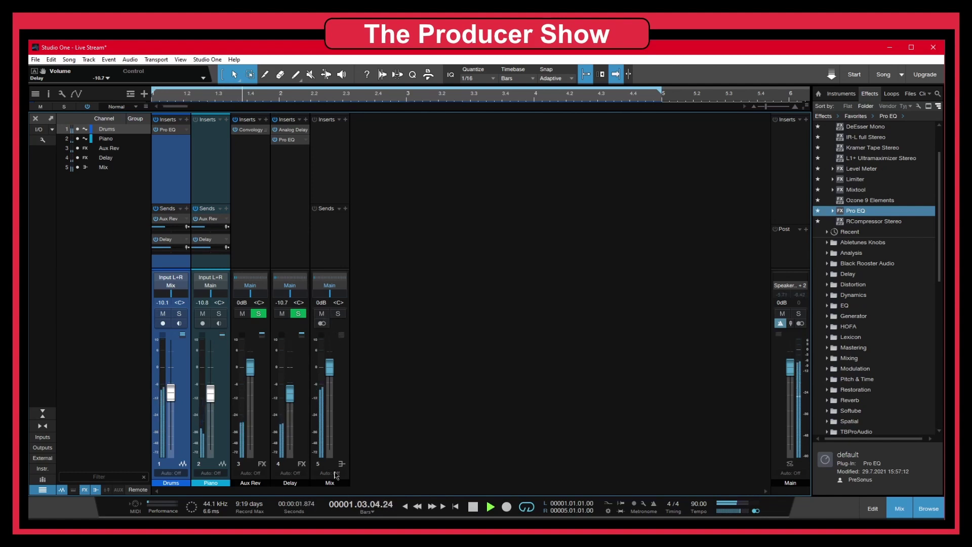
{"action": "left_click", "coordinate": [322, 314]}
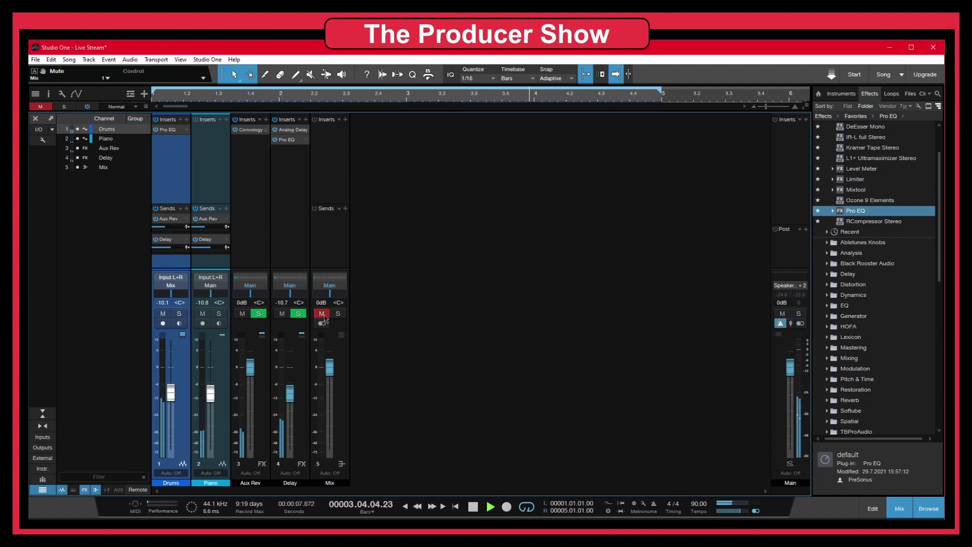
{"action": "left_click", "coordinate": [273, 485]}
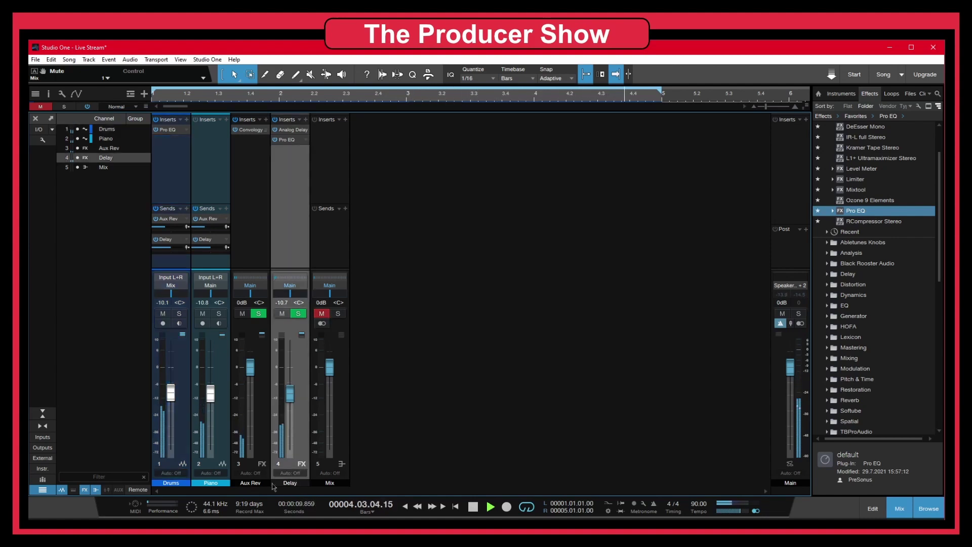
Step: Rename the Main output channel as Master
{"action": "key", "text": "Up"}
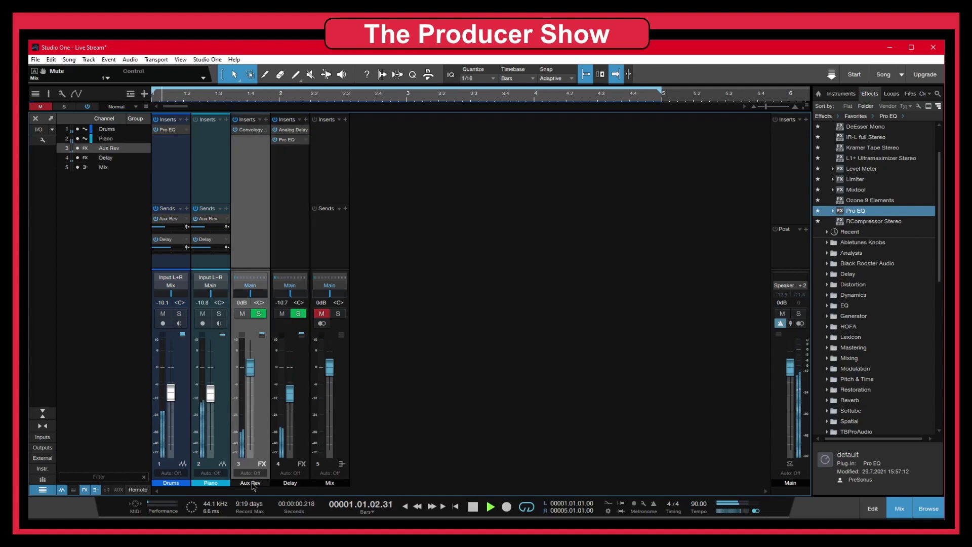
{"action": "left_click", "coordinate": [282, 485]}
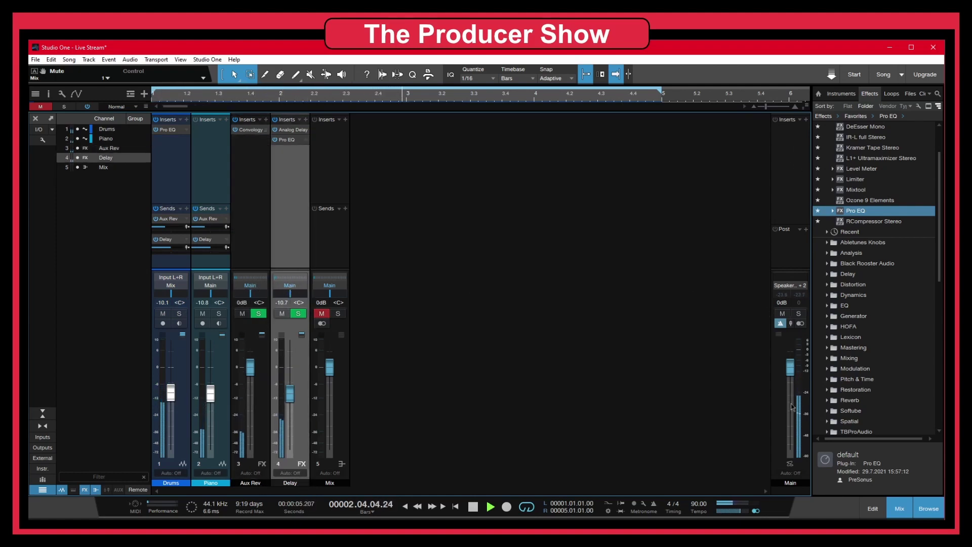
{"action": "left_click", "coordinate": [792, 483]}
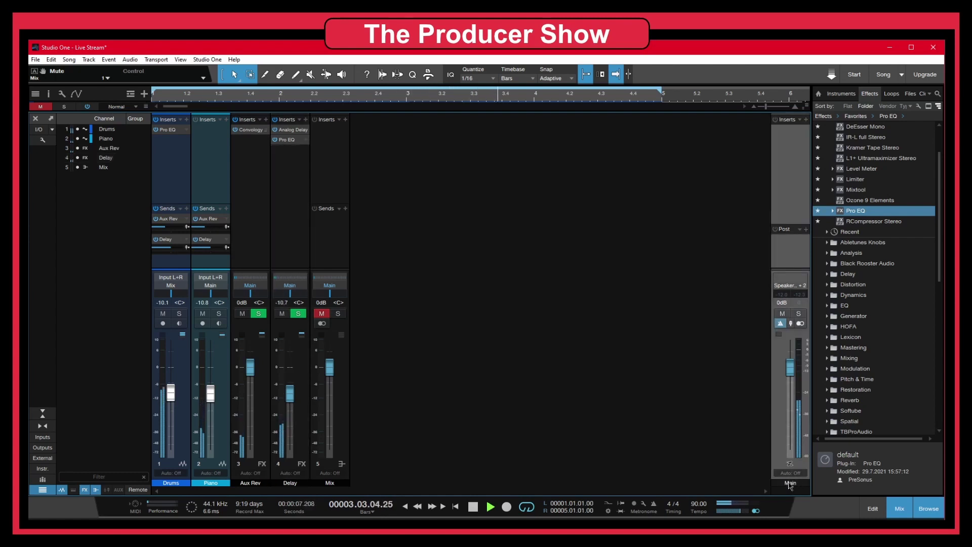
{"action": "double_click", "coordinate": [790, 483]}
{"action": "type", "text": "Ma"}
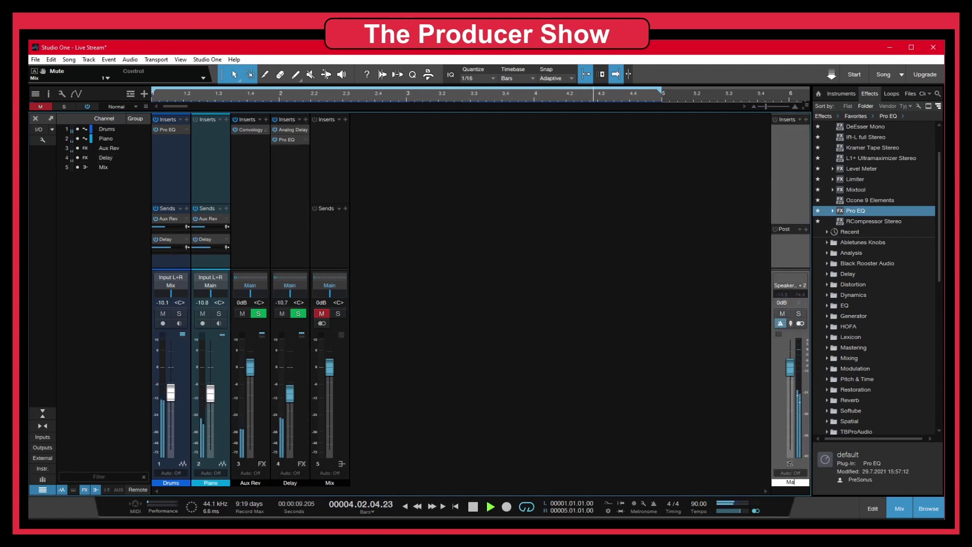
{"action": "type", "text": "ster"}
{"action": "key", "text": "Return"}
Step: Route the Piano channel's output to the Mix bus and stop playback
{"action": "left_click", "coordinate": [254, 287]}
{"action": "left_click", "coordinate": [295, 234]}
{"action": "left_click", "coordinate": [260, 238]}
{"action": "left_click", "coordinate": [284, 243]}
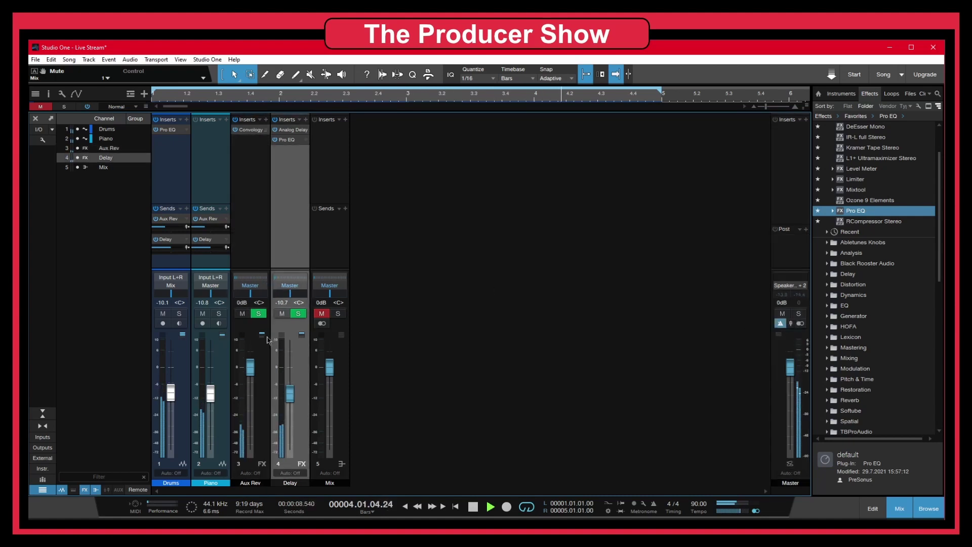
{"action": "left_click", "coordinate": [211, 286]}
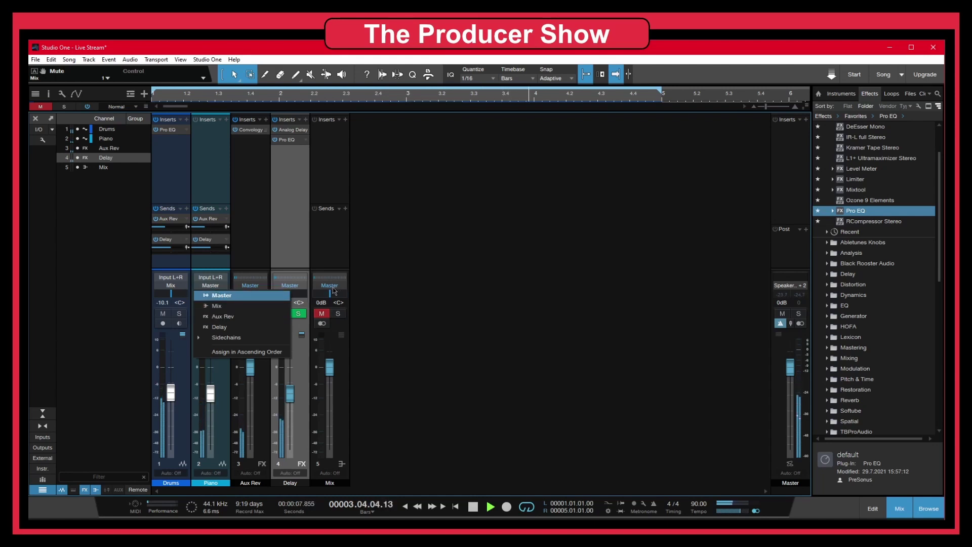
{"action": "left_click", "coordinate": [212, 306]}
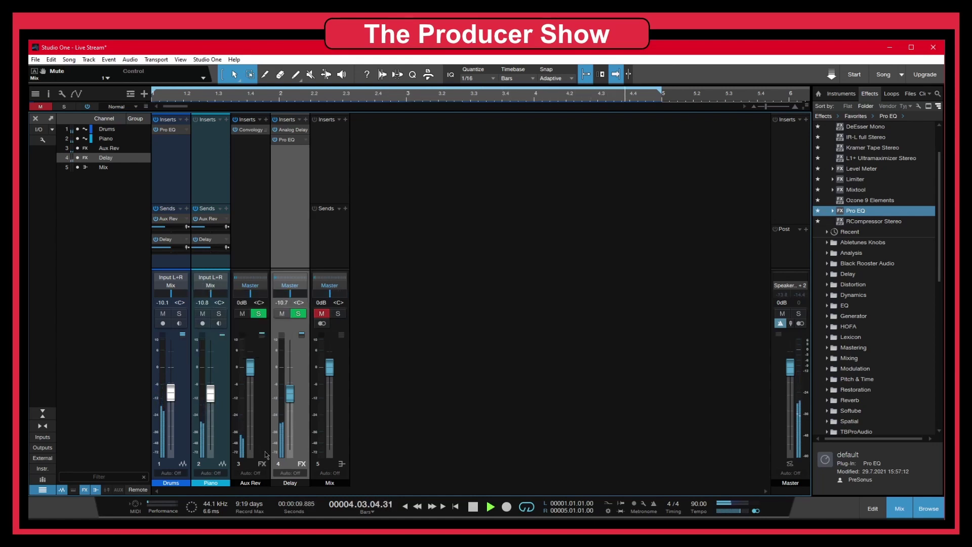
{"action": "left_click", "coordinate": [250, 240]}
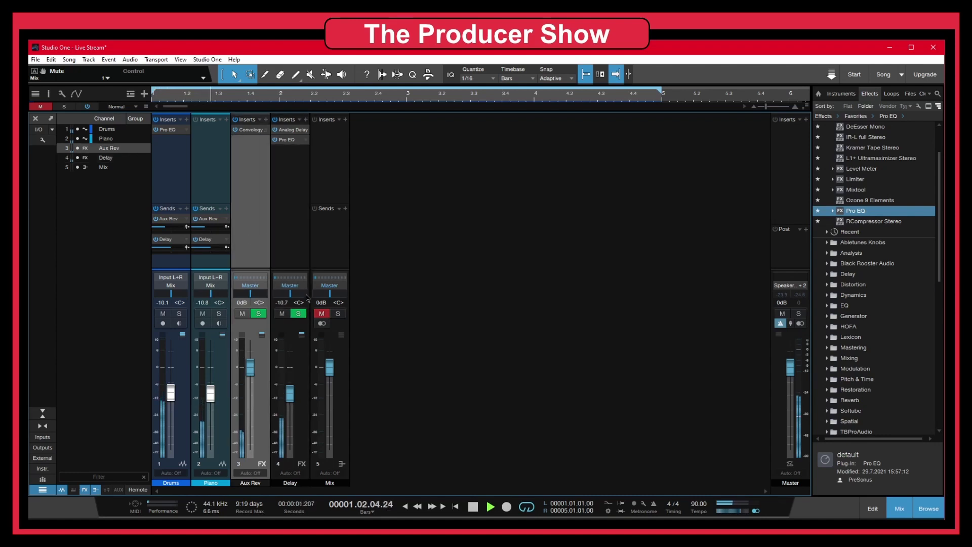
{"action": "left_click", "coordinate": [281, 244]}
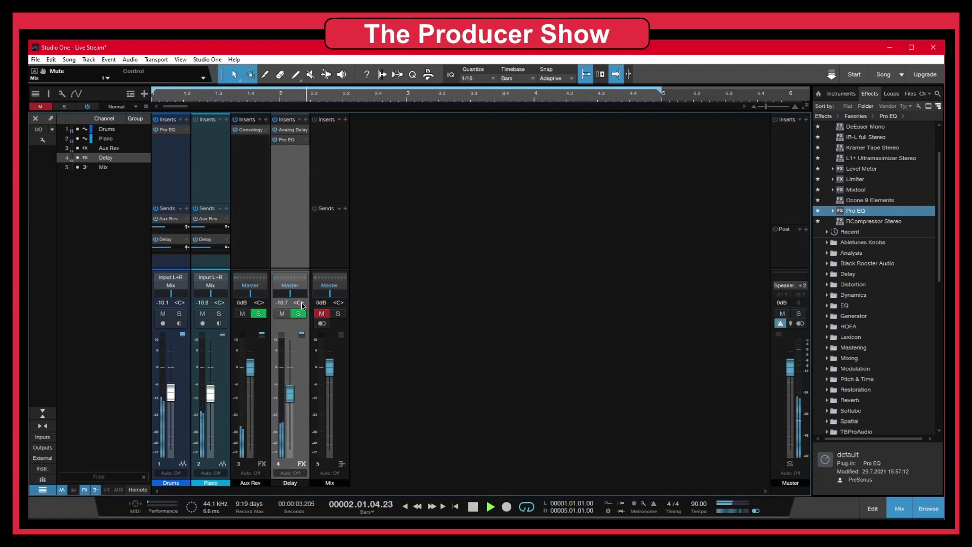
{"action": "key", "text": "space"}
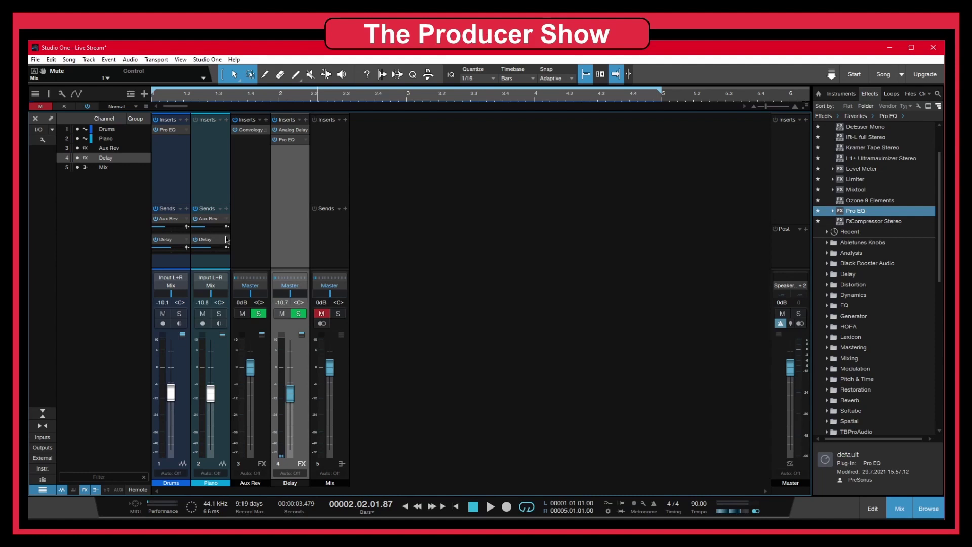
Step: Copy the Piano channel's Delay send to the Mix bus and close the plug-in window
{"action": "left_click", "coordinate": [169, 184]}
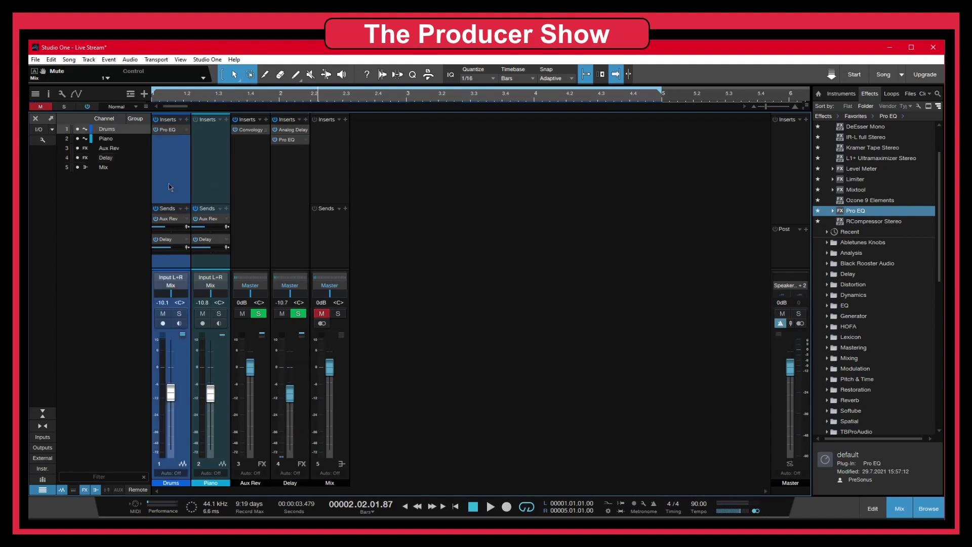
{"action": "left_click", "coordinate": [213, 188]}
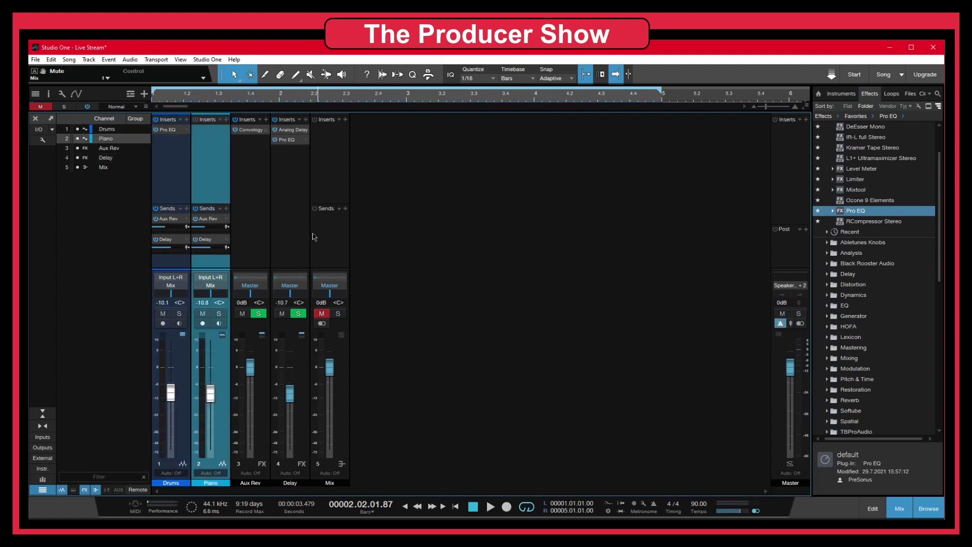
{"action": "left_click", "coordinate": [293, 171]}
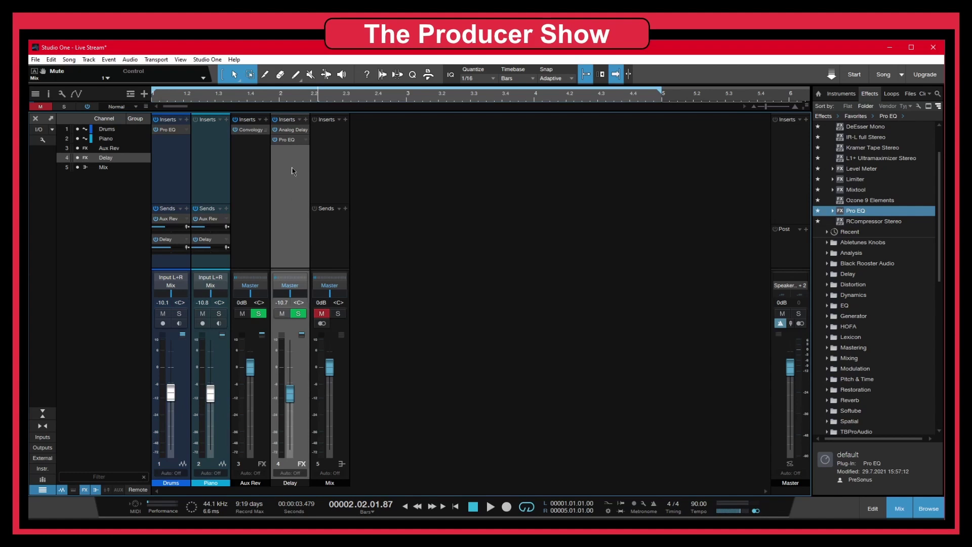
{"action": "left_click_drag", "start_coordinate": [210, 243], "coordinate": [326, 236]}
{"action": "double_click", "coordinate": [302, 253]}
{"action": "left_click", "coordinate": [651, 131]}
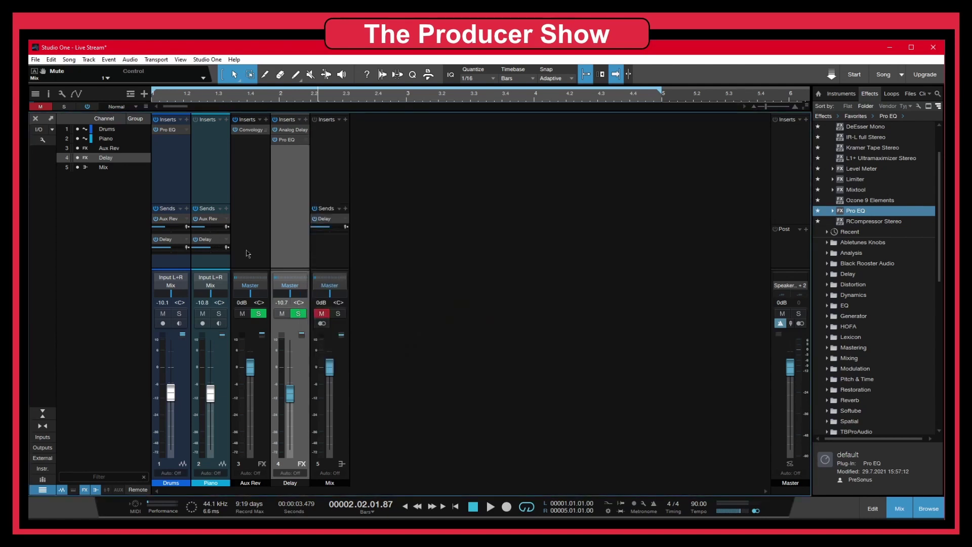
Step: Remove the Delay sends from the Piano and Drums channels
{"action": "left_click", "coordinate": [227, 243]}
{"action": "left_click", "coordinate": [248, 306]}
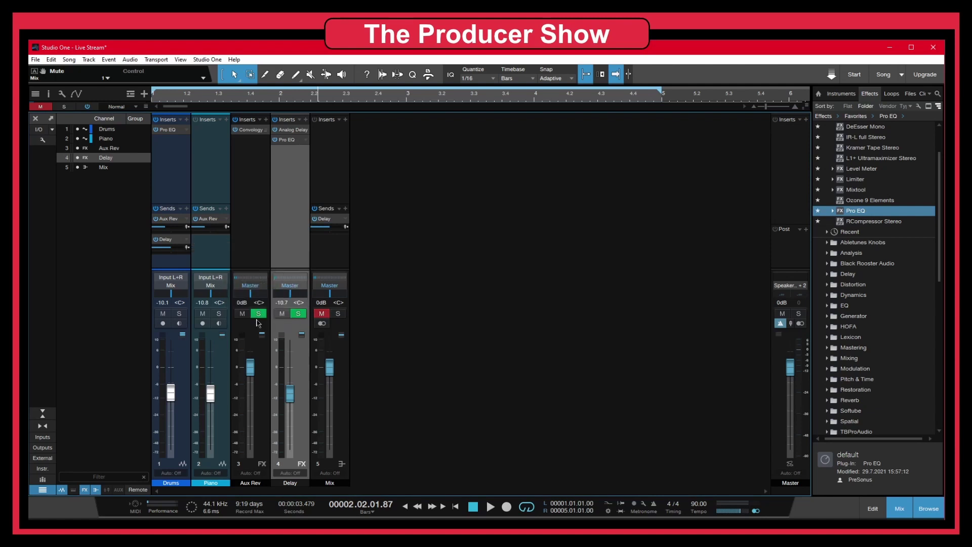
{"action": "left_click", "coordinate": [187, 243]}
{"action": "left_click", "coordinate": [223, 324]}
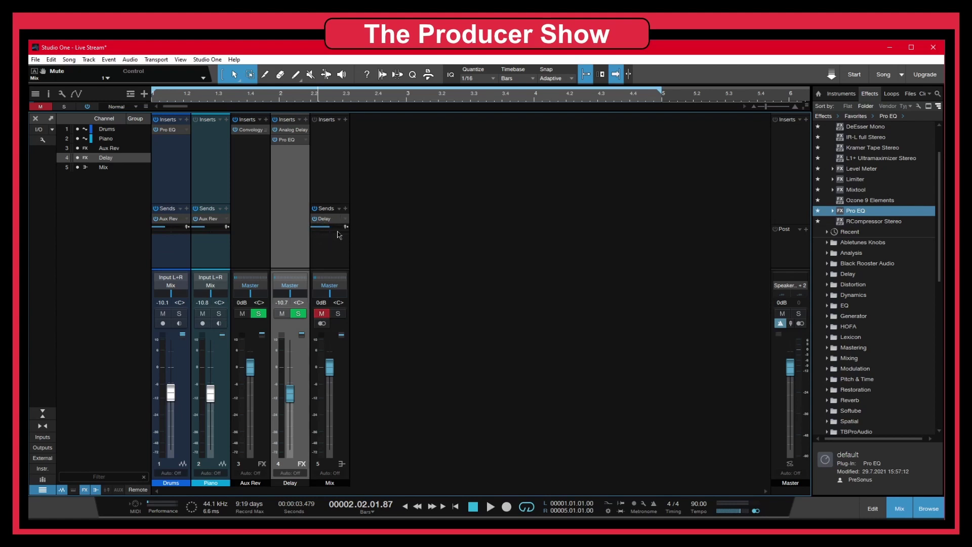
{"action": "mouse_move", "coordinate": [327, 229]}
{"action": "left_click", "coordinate": [163, 248]}
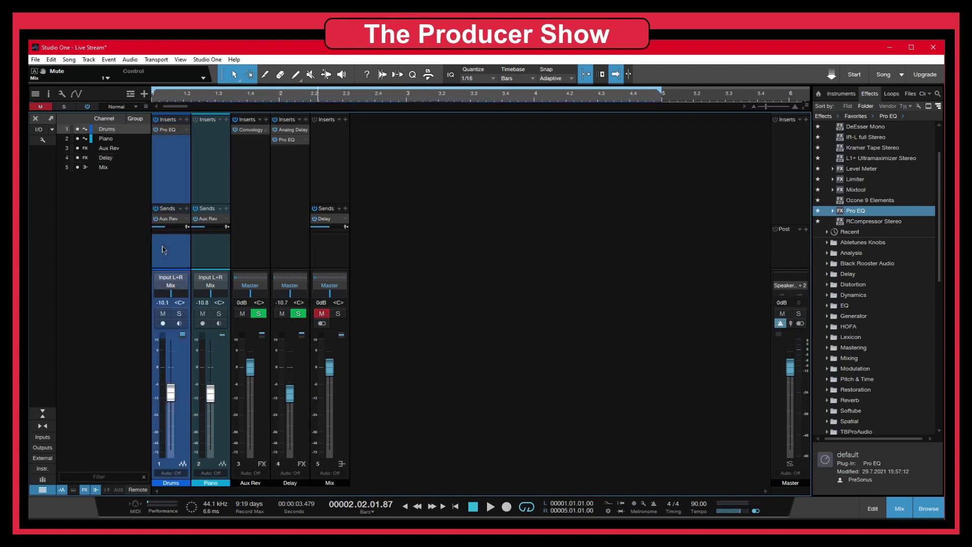
{"action": "left_click", "coordinate": [218, 255]}
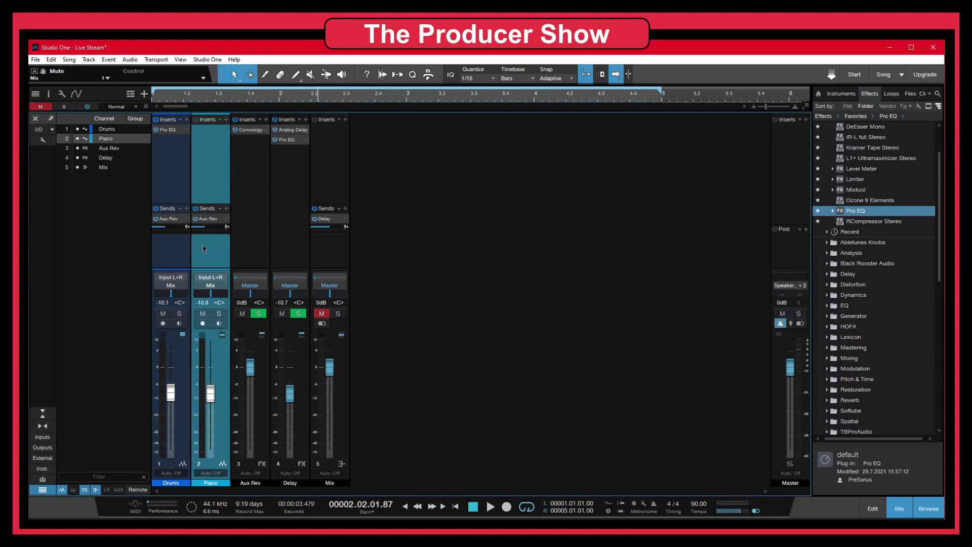
{"action": "left_click", "coordinate": [202, 245], "text": "ctrl"}
{"action": "left_click", "coordinate": [214, 244]}
{"action": "left_click", "coordinate": [346, 260]}
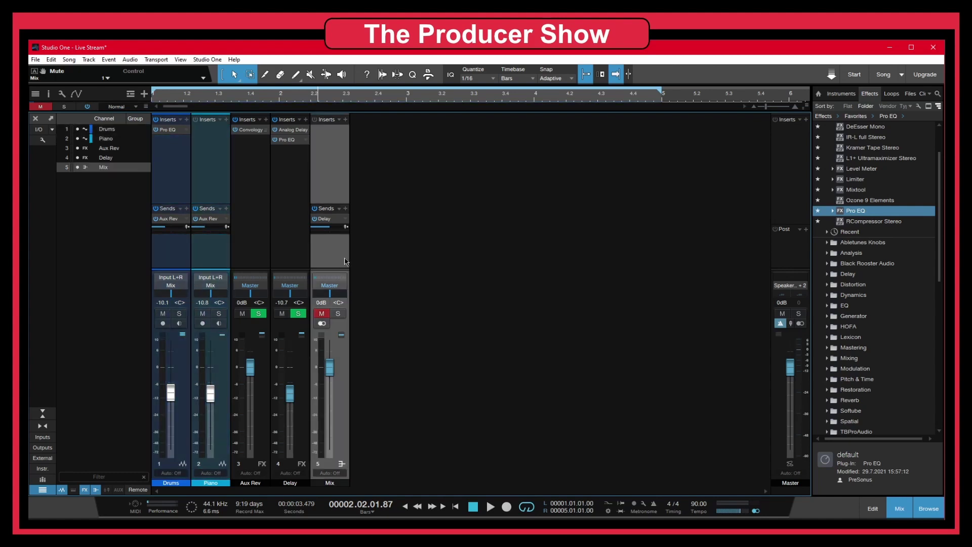
{"action": "left_click", "coordinate": [333, 487]}
Step: Play the loop with the Aux Rev channel muted and the Mix bus unmuted
{"action": "key", "text": "space"}
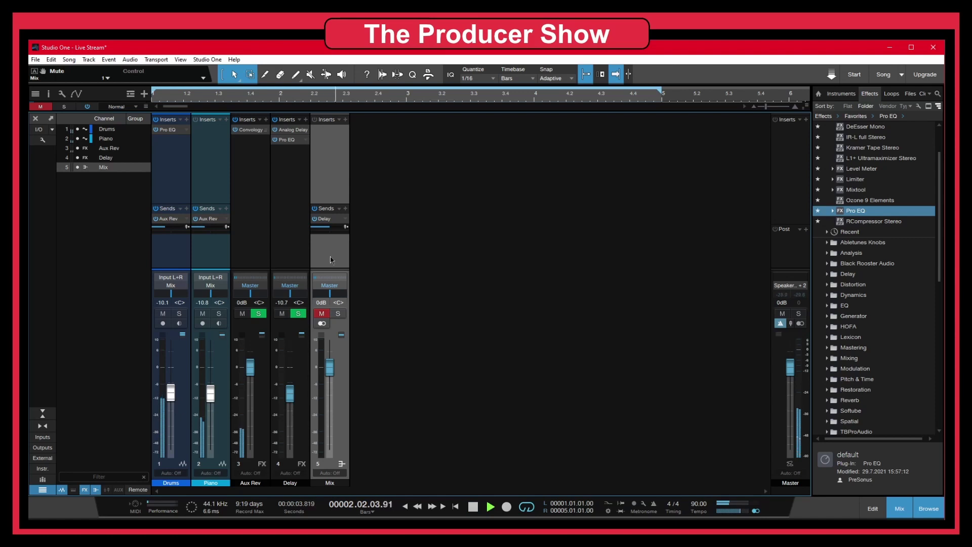
{"action": "left_click", "coordinate": [242, 314]}
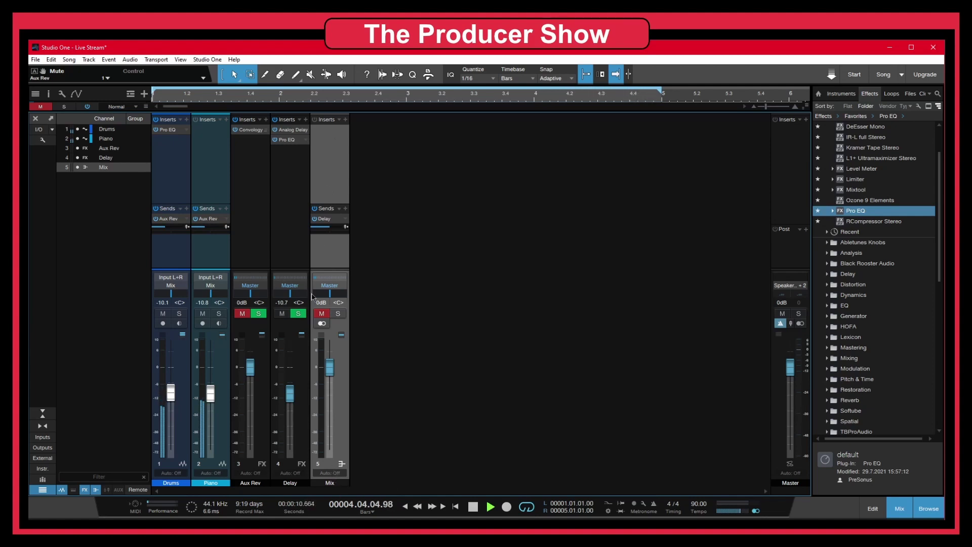
{"action": "left_click", "coordinate": [288, 226]}
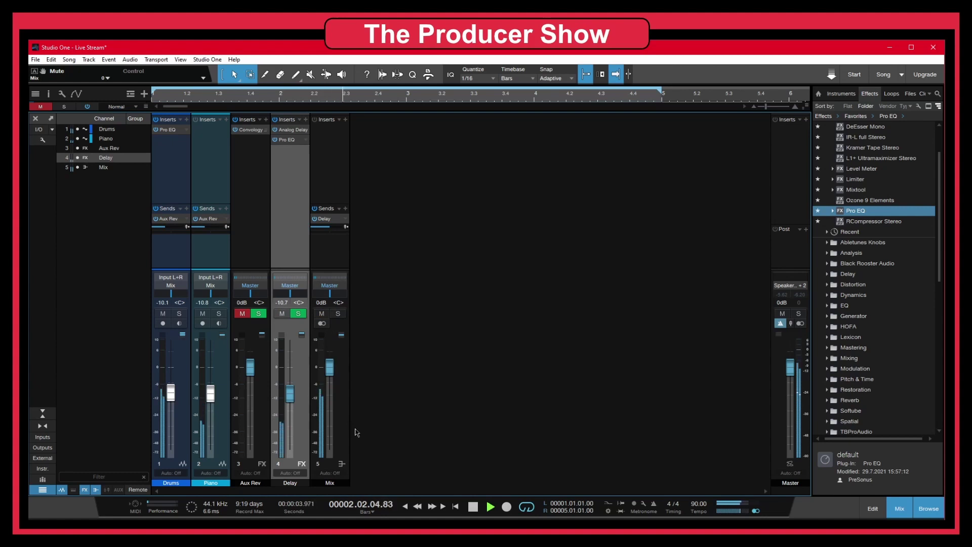
{"action": "left_click", "coordinate": [336, 252]}
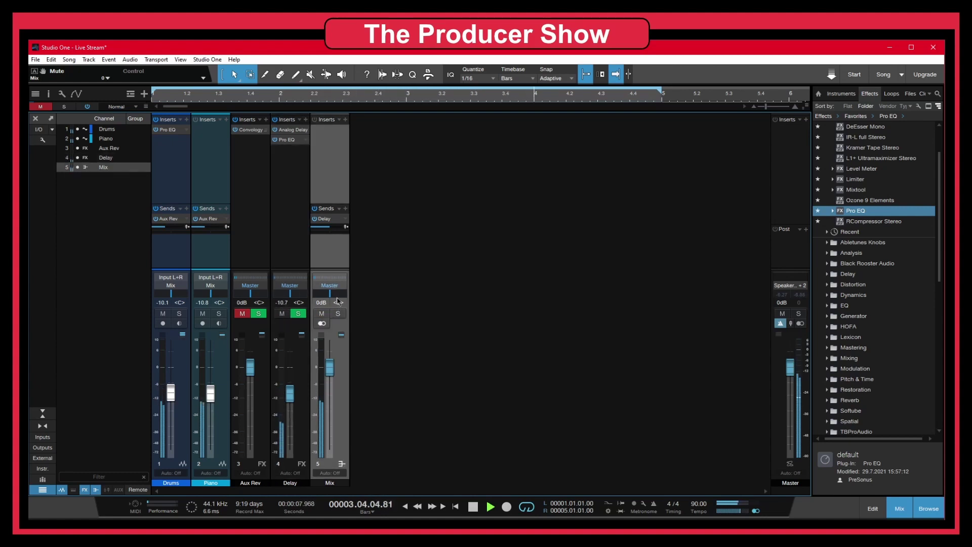
{"action": "left_click", "coordinate": [307, 259]}
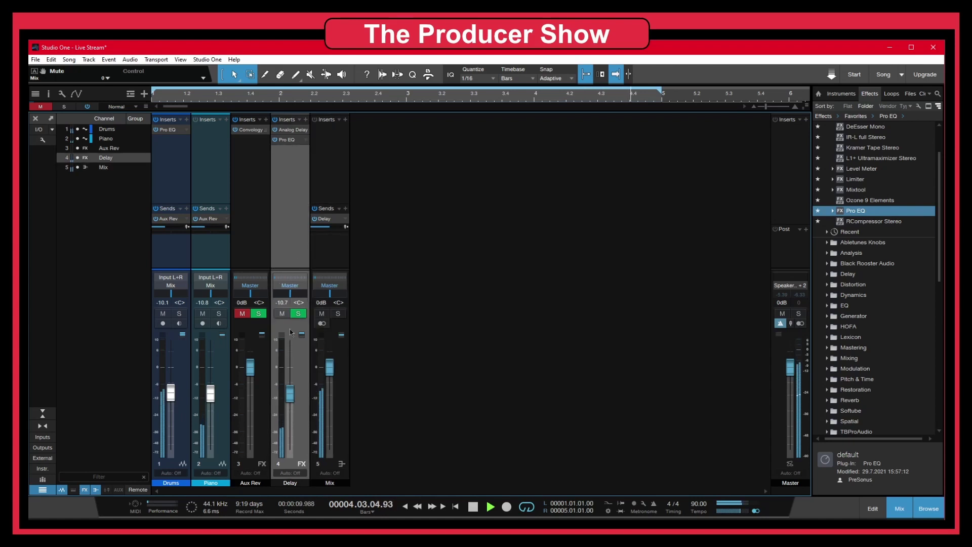
{"action": "left_click", "coordinate": [265, 238]}
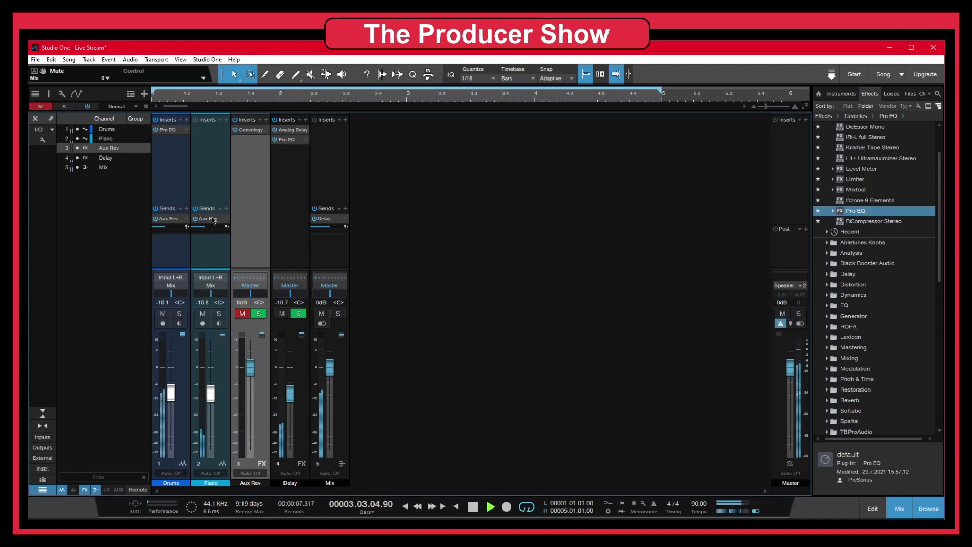
Step: Copy the Piano channel's Aux Rev send to the Mix bus, removing that send from the Piano and Drums channels
{"action": "left_click_drag", "start_coordinate": [212, 219], "coordinate": [327, 244]}
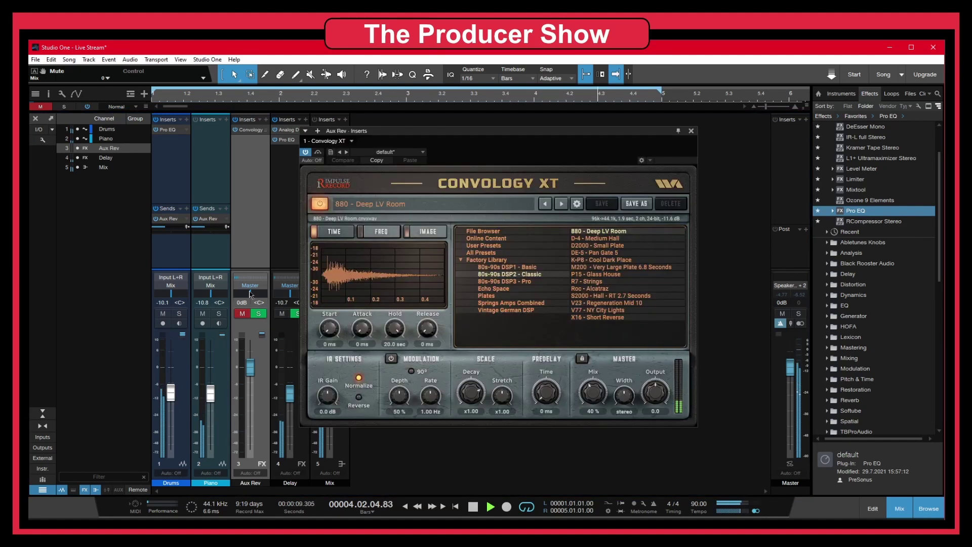
{"action": "left_click", "coordinate": [692, 133]}
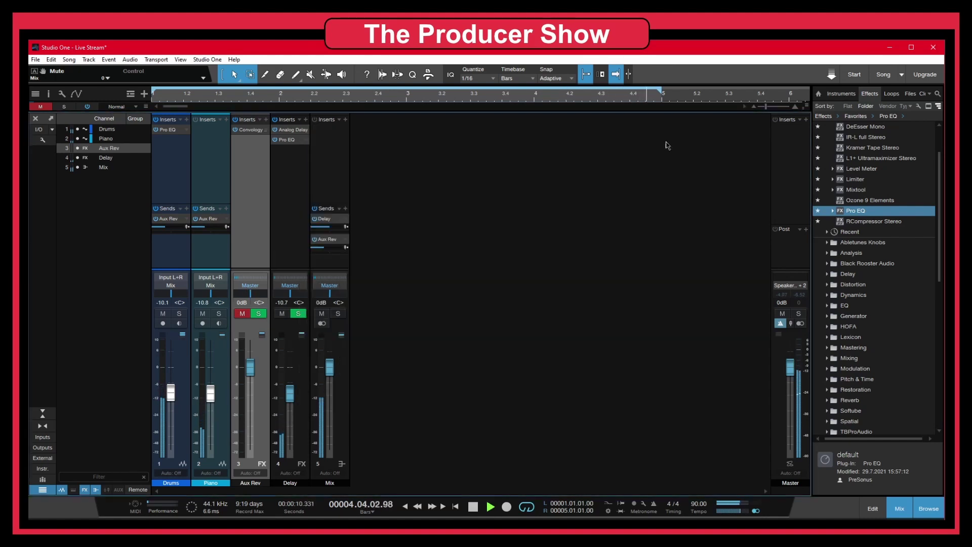
{"action": "left_click", "coordinate": [226, 218]}
{"action": "left_click", "coordinate": [259, 300]}
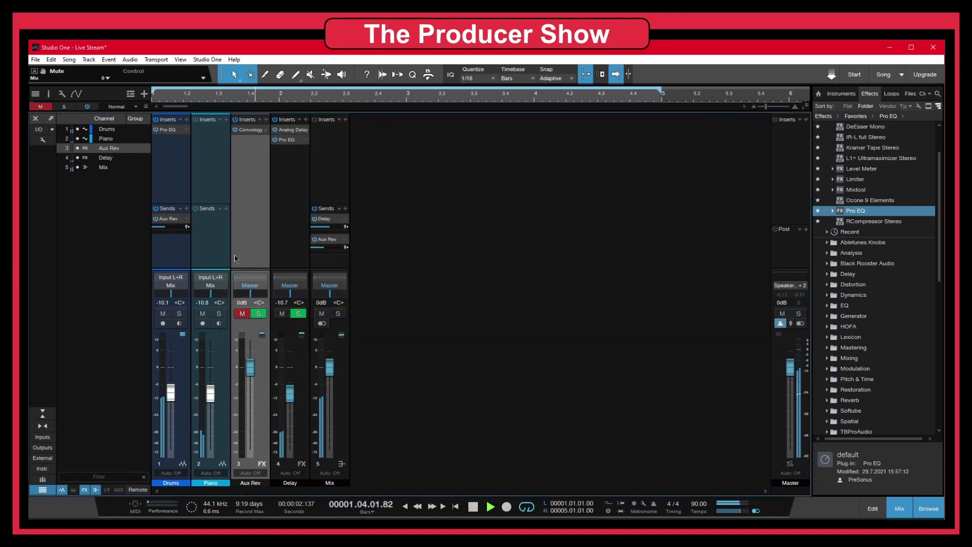
{"action": "left_click", "coordinate": [187, 218]}
{"action": "left_click", "coordinate": [214, 302]}
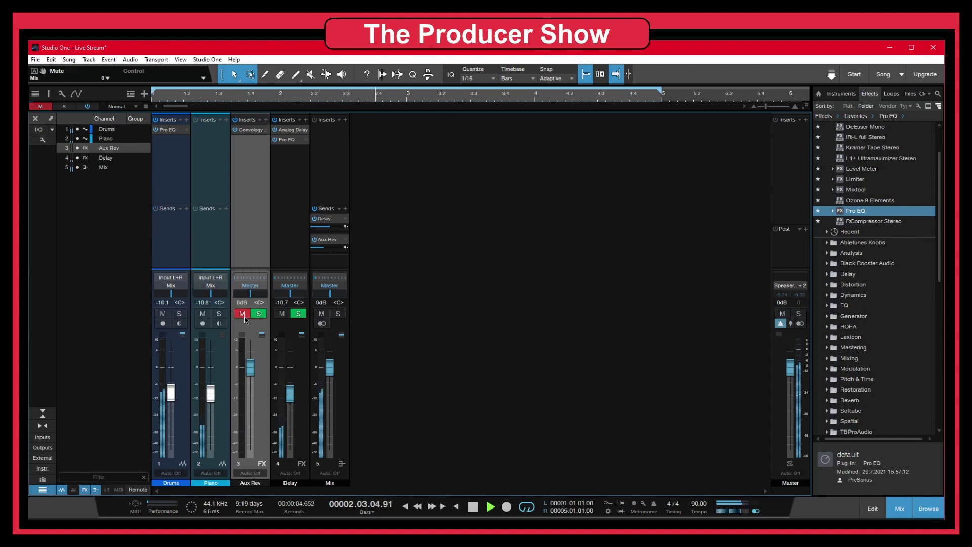
Step: Unmute the Aux Rev channel, listen to the loop, and stop playback
{"action": "left_click", "coordinate": [243, 314]}
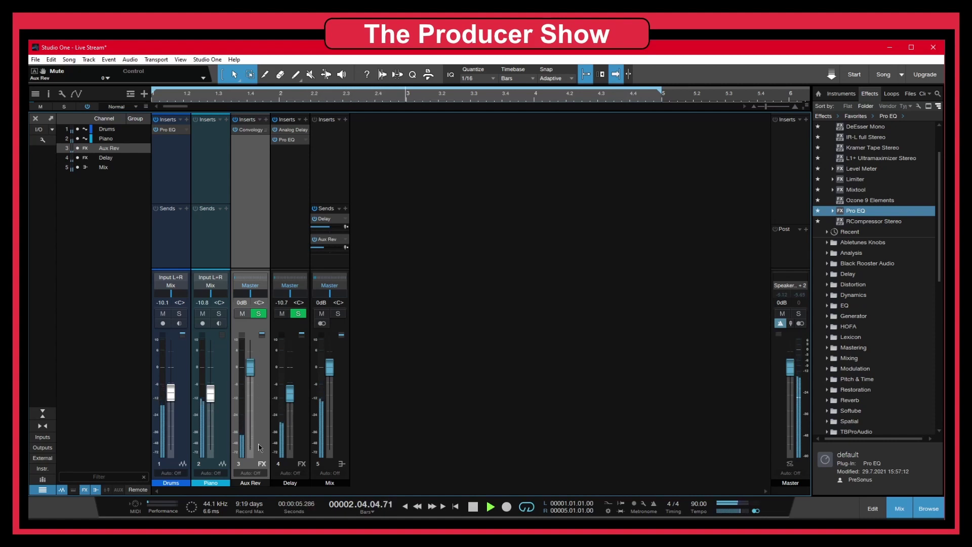
{"action": "left_click", "coordinate": [292, 399]}
{"action": "left_click", "coordinate": [253, 243]}
{"action": "left_click", "coordinate": [338, 262]}
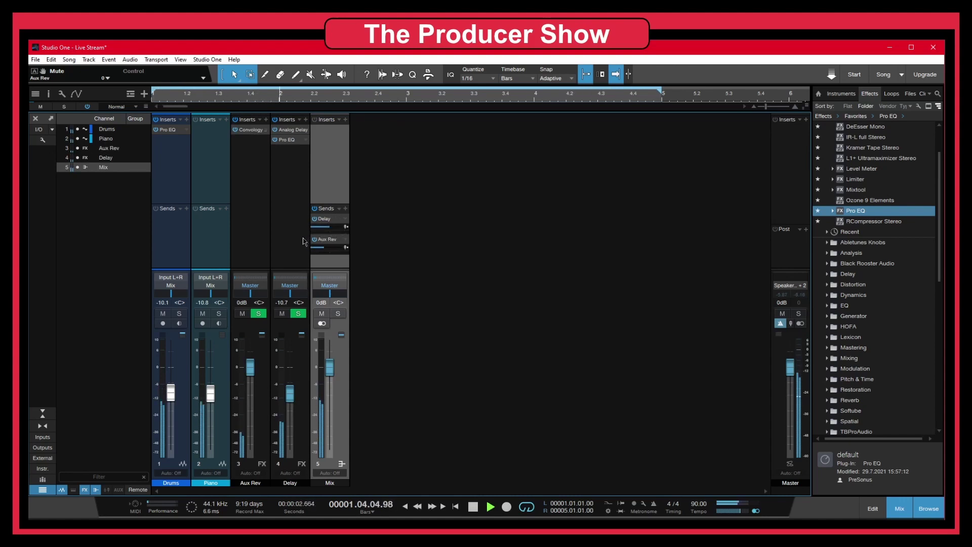
{"action": "key", "text": "space"}
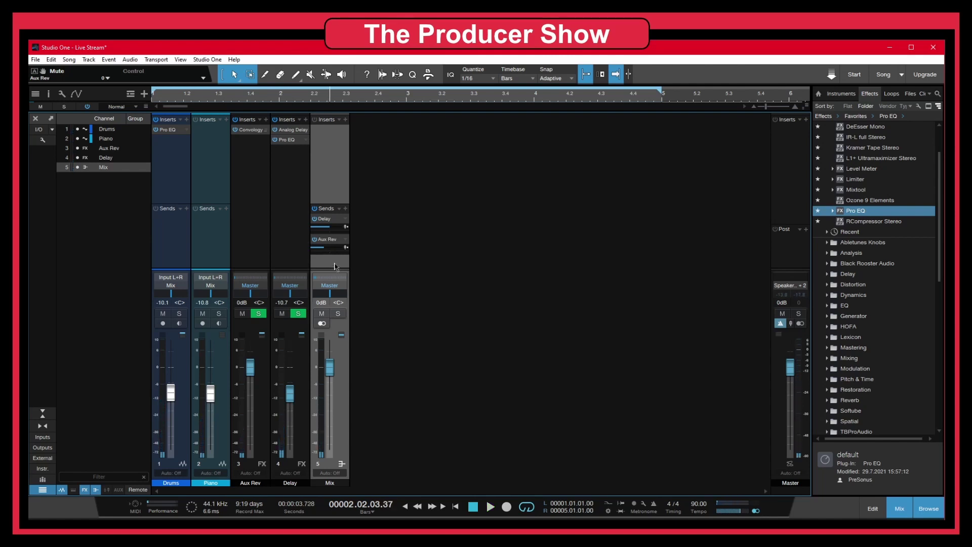
Step: Select the Drums and Piano channels together and view the option for adding a bus for the selected channels
{"action": "left_click", "coordinate": [199, 236]}
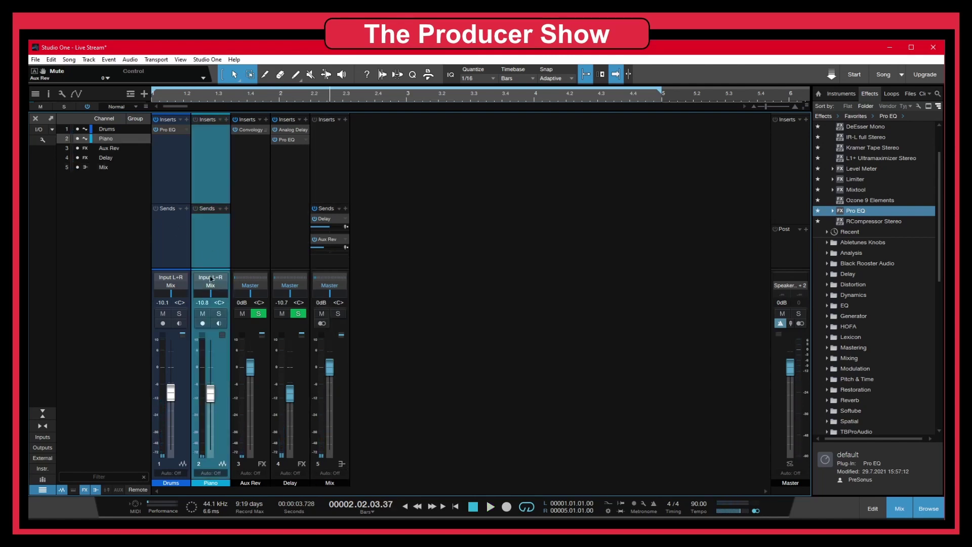
{"action": "left_click", "coordinate": [176, 249]}
{"action": "left_click", "coordinate": [207, 248], "text": "shift"}
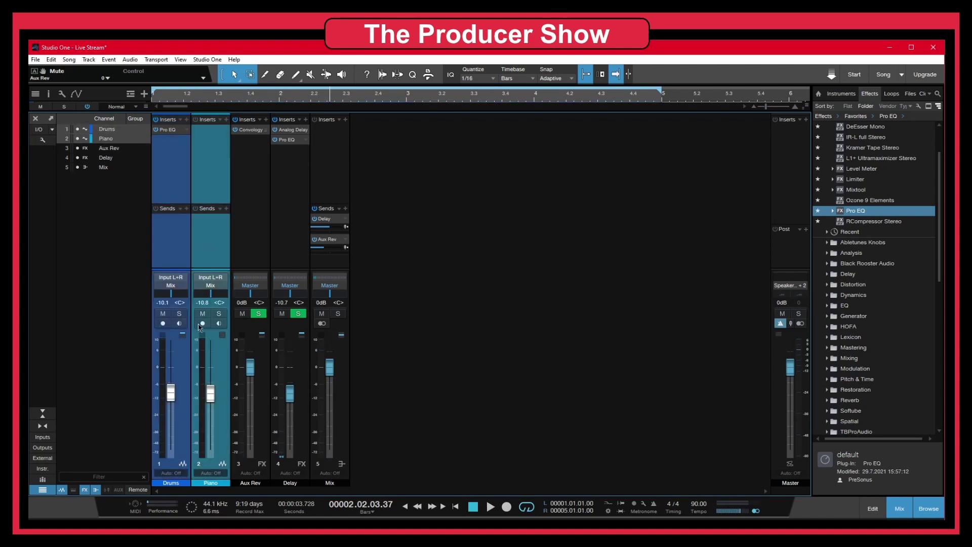
{"action": "right_click", "coordinate": [178, 237]}
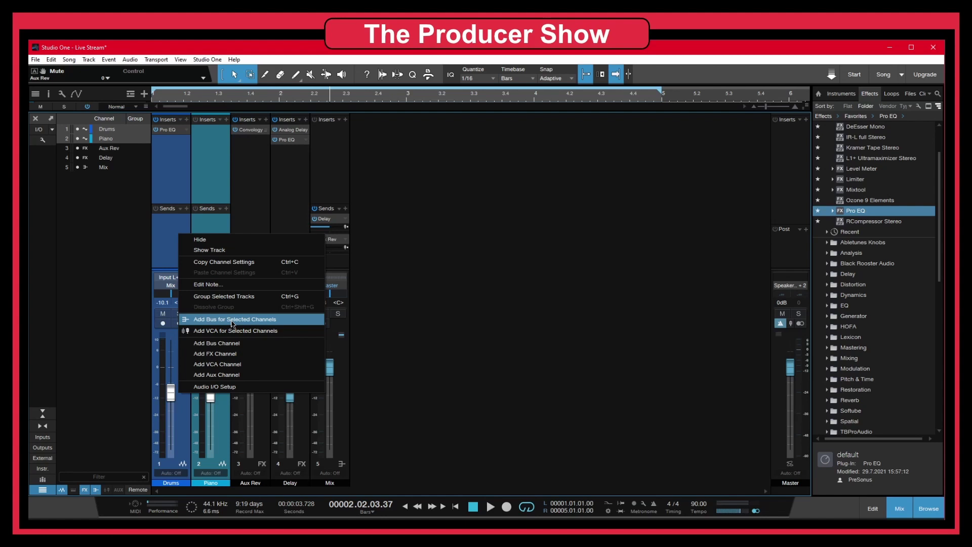
{"action": "left_click", "coordinate": [470, 346]}
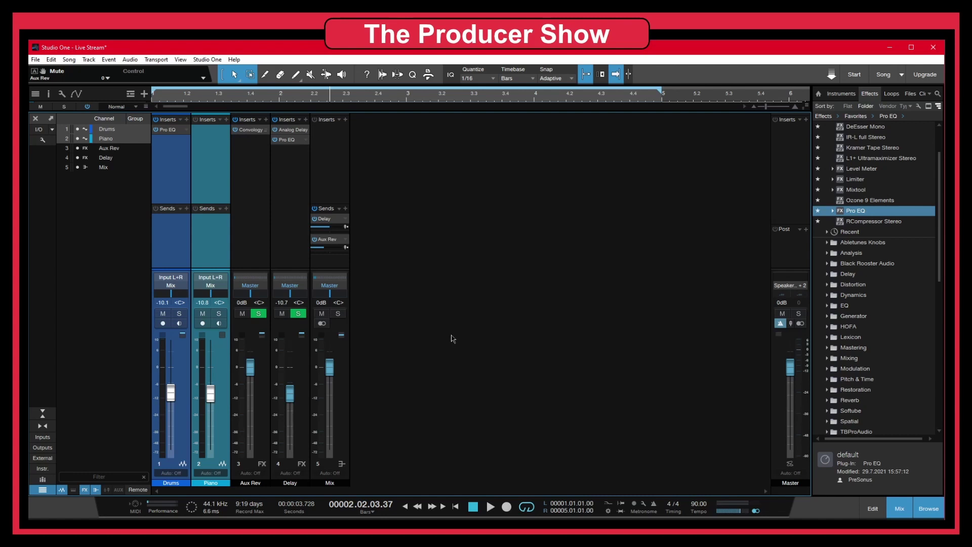
{"action": "left_click", "coordinate": [251, 252]}
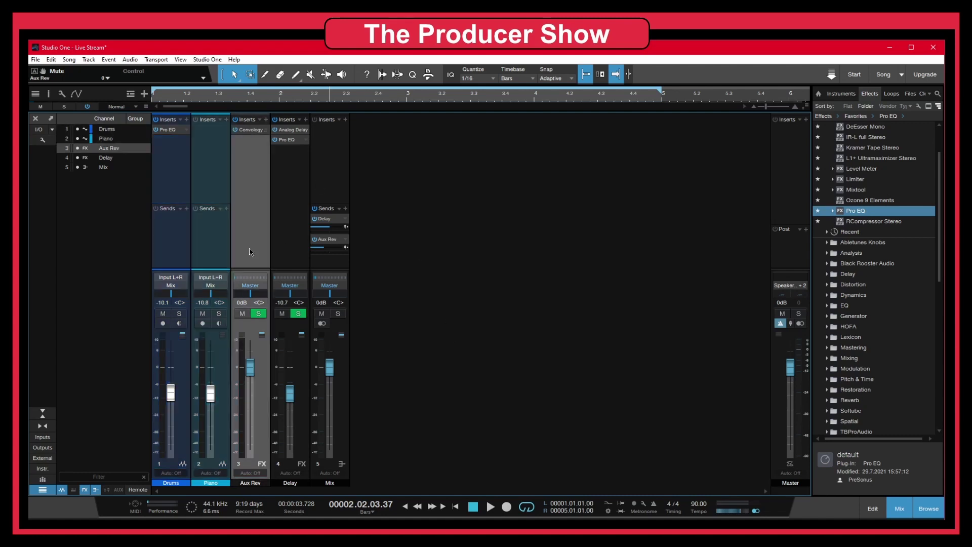
{"action": "left_click", "coordinate": [285, 253]}
{"action": "left_click", "coordinate": [325, 263]}
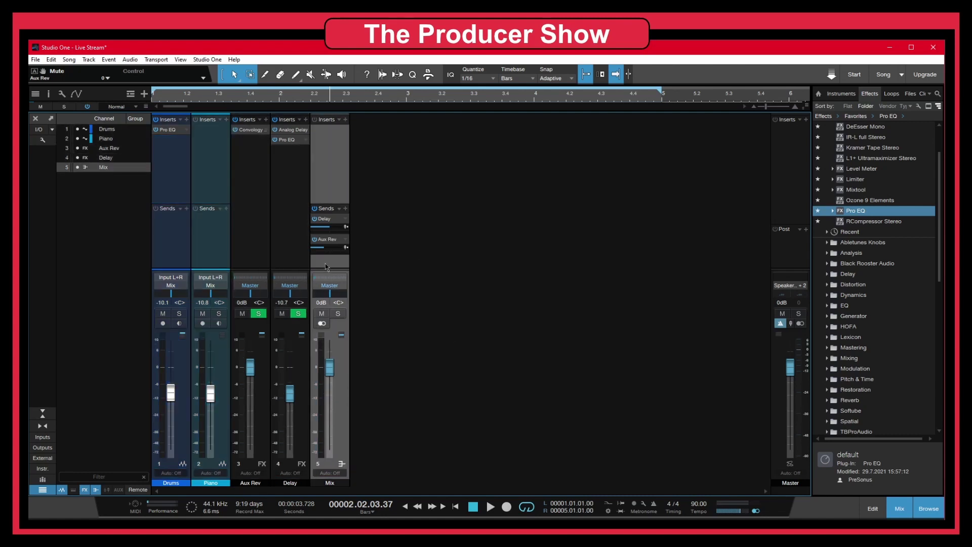
{"action": "left_click", "coordinate": [291, 251]}
{"action": "left_click", "coordinate": [256, 247]}
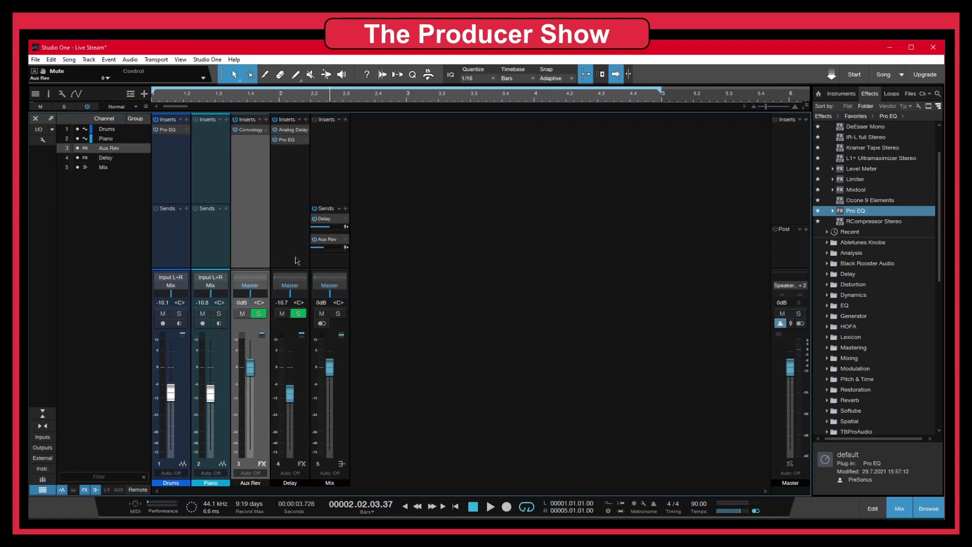